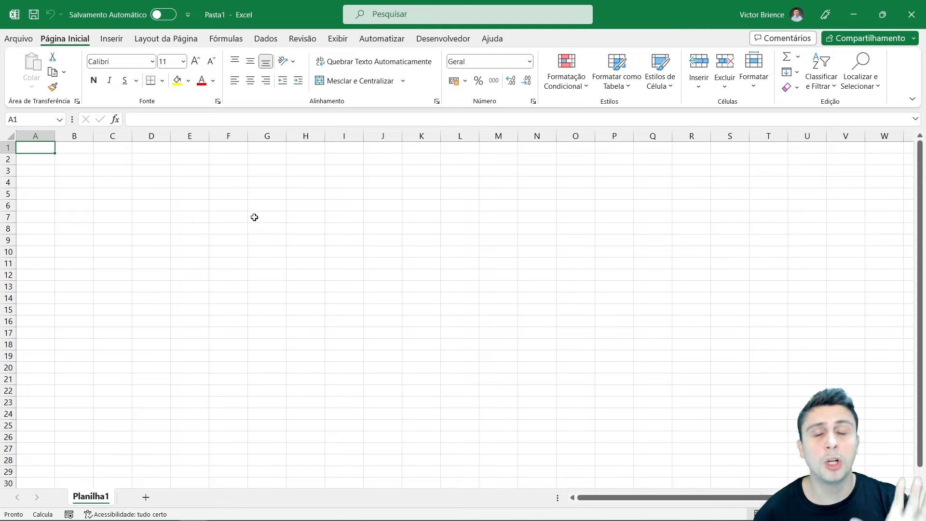
Examine the file options and the command groups for home, insert, page layout, formulas, data, review, view, automation and help
{"action": "left_click", "coordinate": [18, 39]}
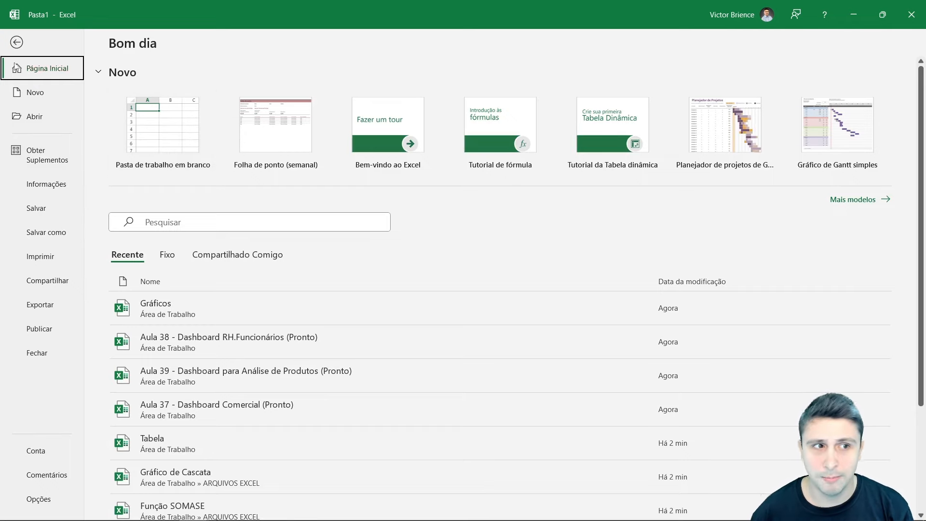
{"action": "left_click", "coordinate": [16, 43]}
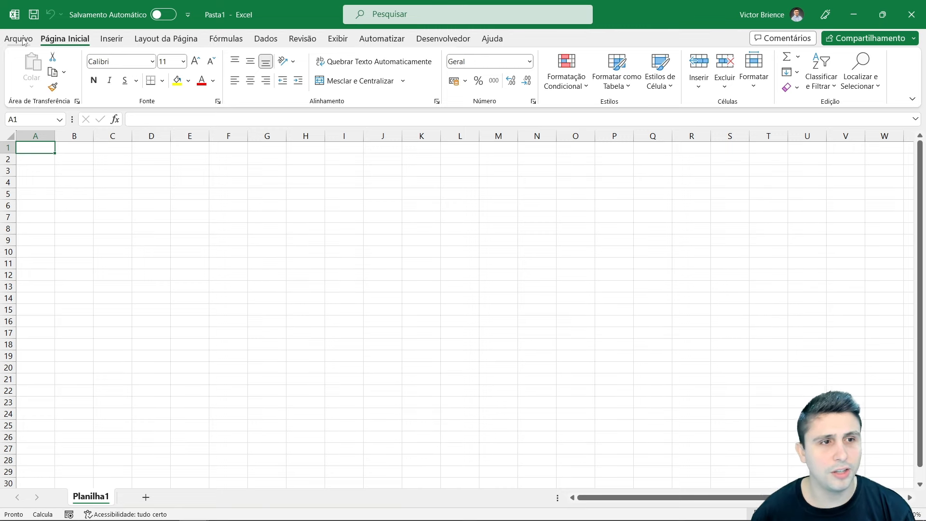
{"action": "left_click", "coordinate": [111, 40]}
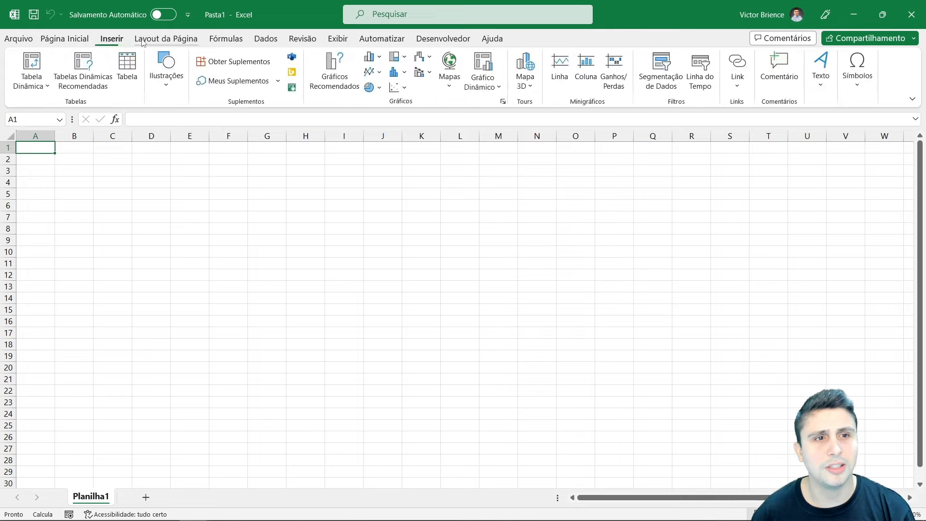
{"action": "left_click", "coordinate": [166, 38]}
{"action": "left_click", "coordinate": [225, 39]}
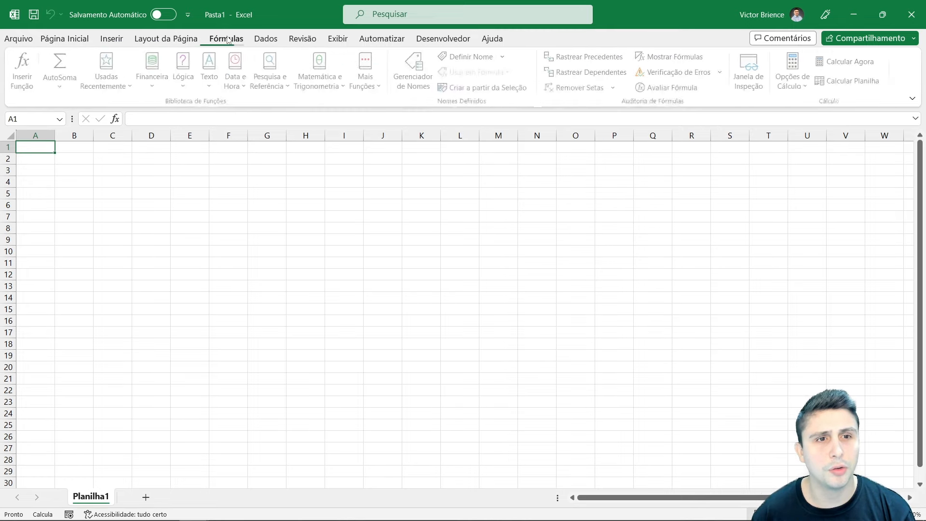
{"action": "left_click", "coordinate": [492, 38]}
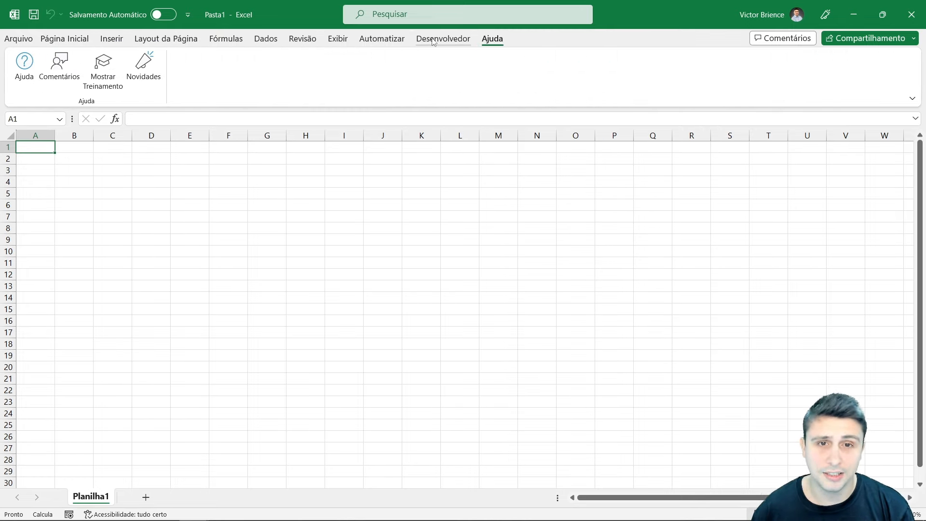
{"action": "left_click", "coordinate": [418, 41]}
{"action": "left_click", "coordinate": [386, 43]}
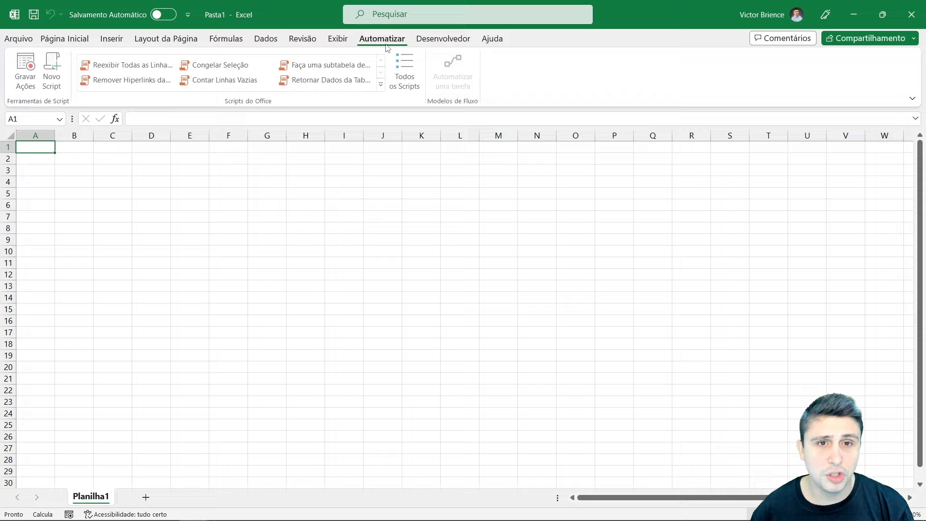
{"action": "left_click", "coordinate": [337, 40]}
{"action": "left_click", "coordinate": [302, 39]}
{"action": "left_click", "coordinate": [265, 40]}
{"action": "left_click", "coordinate": [225, 40]}
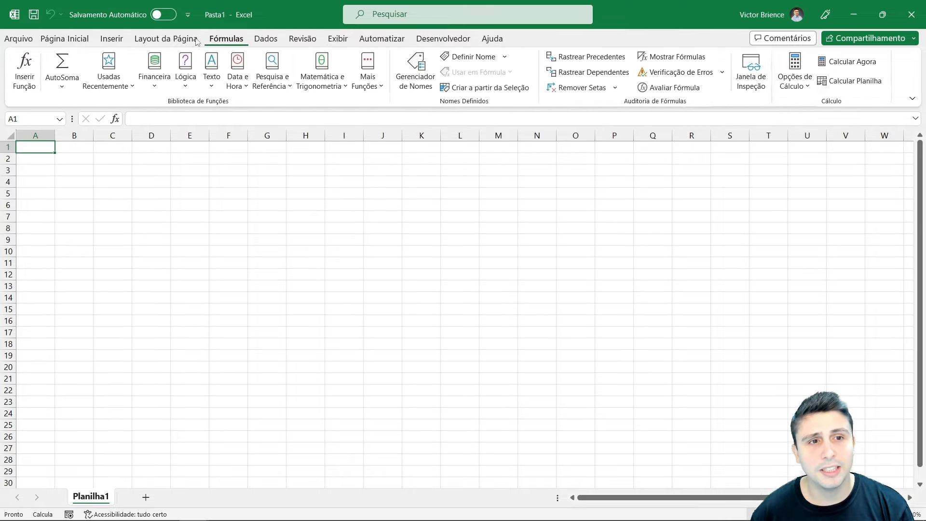
{"action": "left_click", "coordinate": [166, 40]}
{"action": "left_click", "coordinate": [111, 39]}
{"action": "left_click", "coordinate": [69, 42]}
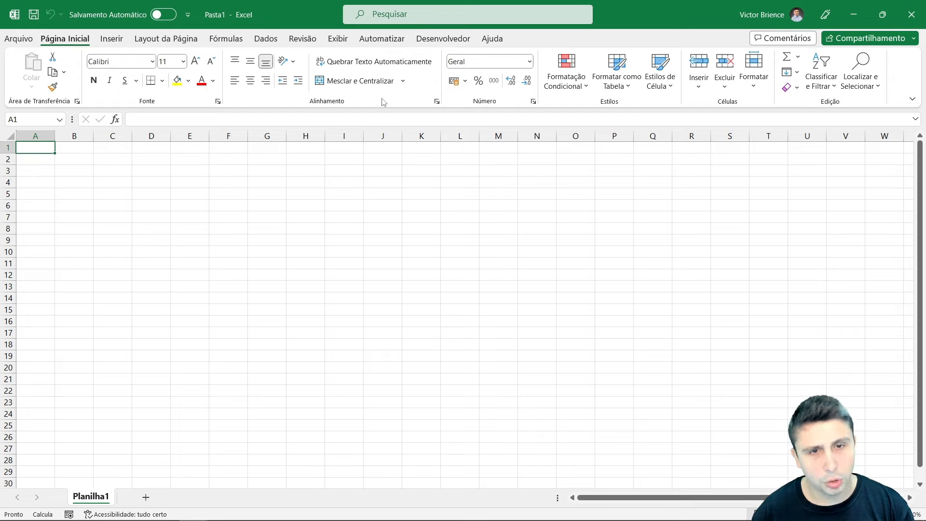
{"action": "left_click", "coordinate": [111, 39]}
{"action": "left_click", "coordinate": [150, 41]}
{"action": "left_click", "coordinate": [65, 38]}
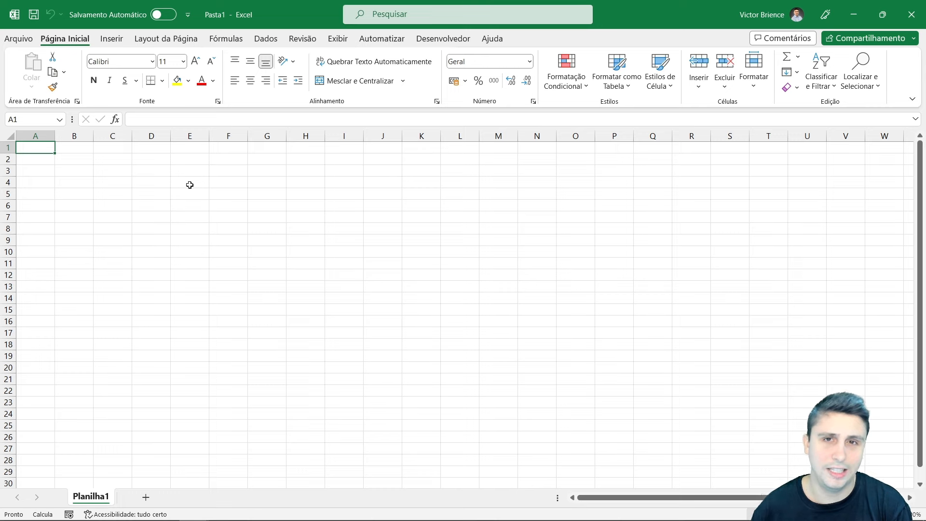
Select columns A to D one at a time, and rows 1 to 4 one at a time
{"action": "left_click", "coordinate": [39, 136]}
{"action": "left_click", "coordinate": [75, 136]}
{"action": "left_click", "coordinate": [113, 136]}
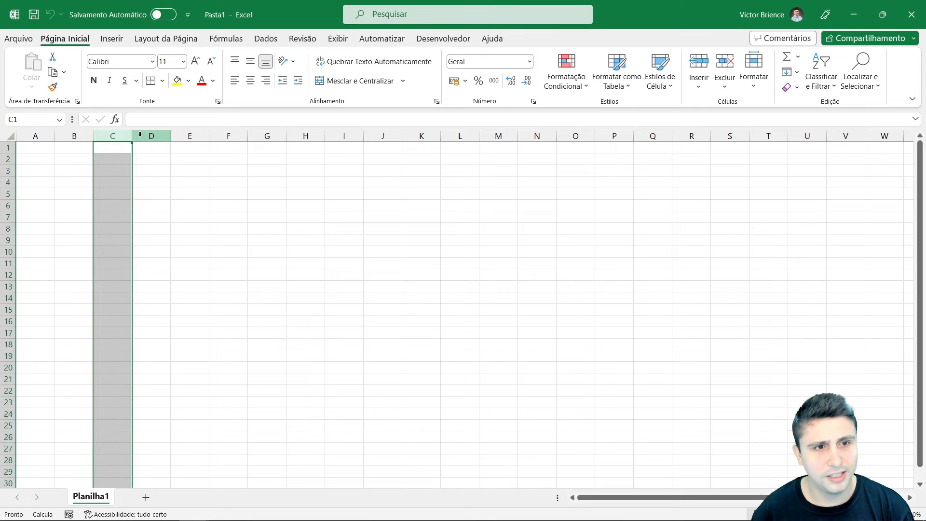
{"action": "left_click", "coordinate": [146, 135]}
{"action": "left_click", "coordinate": [8, 148]}
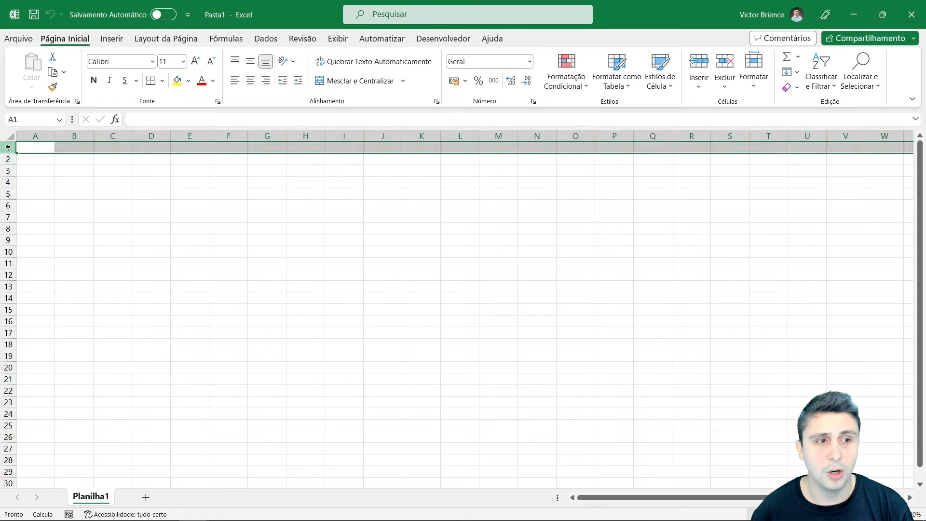
{"action": "left_click", "coordinate": [8, 159]}
{"action": "left_click", "coordinate": [9, 171]}
{"action": "left_click", "coordinate": [8, 183]}
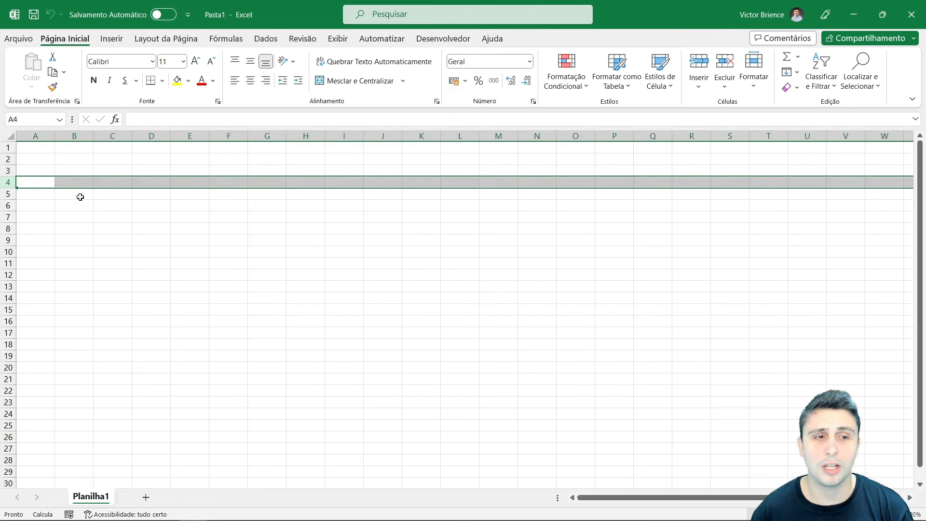
Examine how cell references combine column and row by selecting single cells such as C8, C6, B3, C3, E7 and A1
{"action": "left_click", "coordinate": [100, 229]}
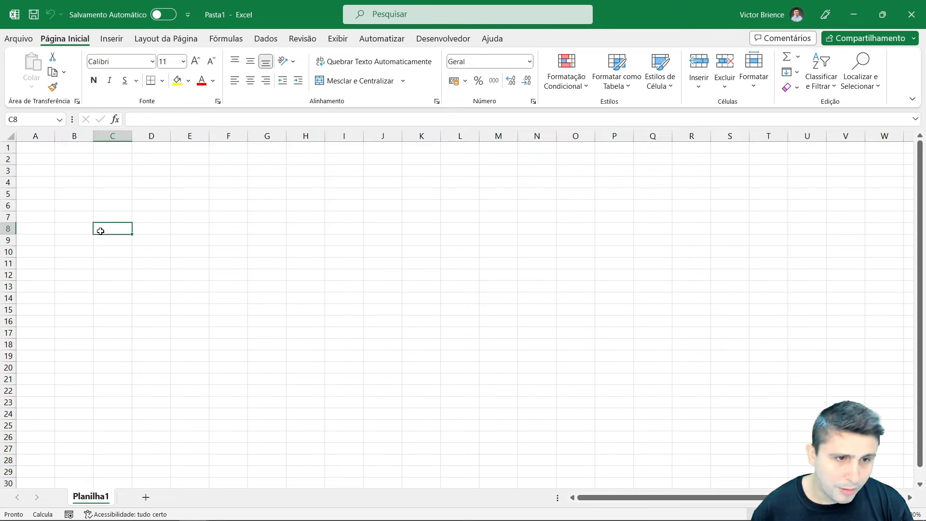
{"action": "left_click", "coordinate": [89, 175]}
{"action": "left_click", "coordinate": [188, 196]}
{"action": "left_click", "coordinate": [129, 208]}
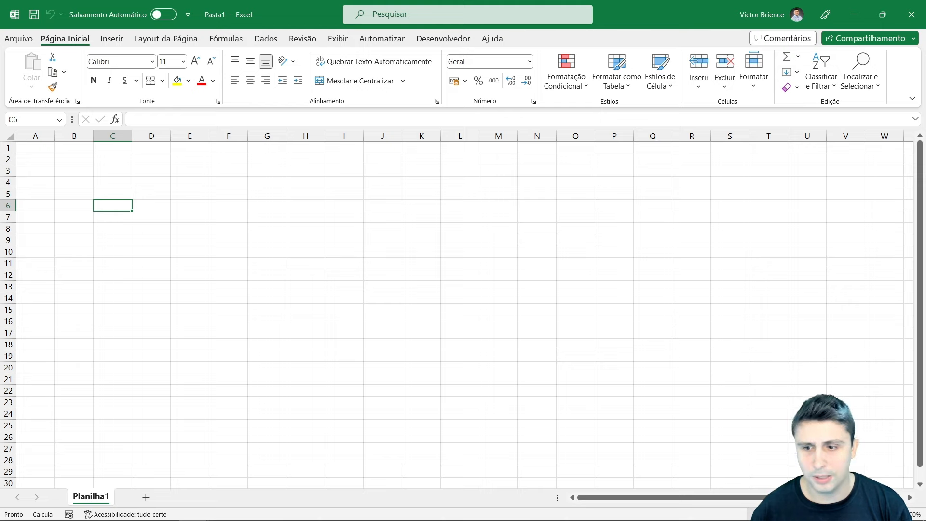
{"action": "scroll", "coordinate": [262, 267], "scroll_direction": "up", "scroll_amount": 2, "text": "ctrl"}
{"action": "left_click", "coordinate": [84, 176]}
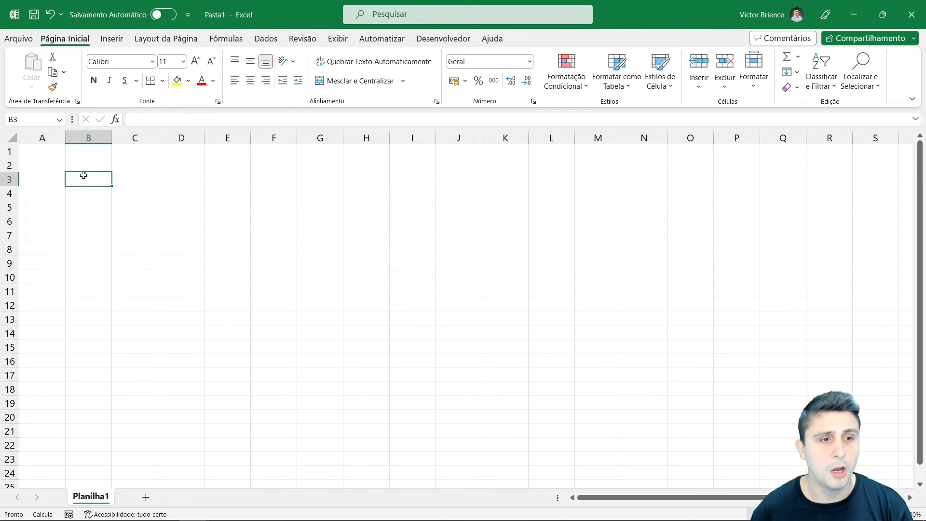
{"action": "left_click", "coordinate": [48, 209]}
{"action": "left_click", "coordinate": [148, 205]}
{"action": "left_click", "coordinate": [121, 180]}
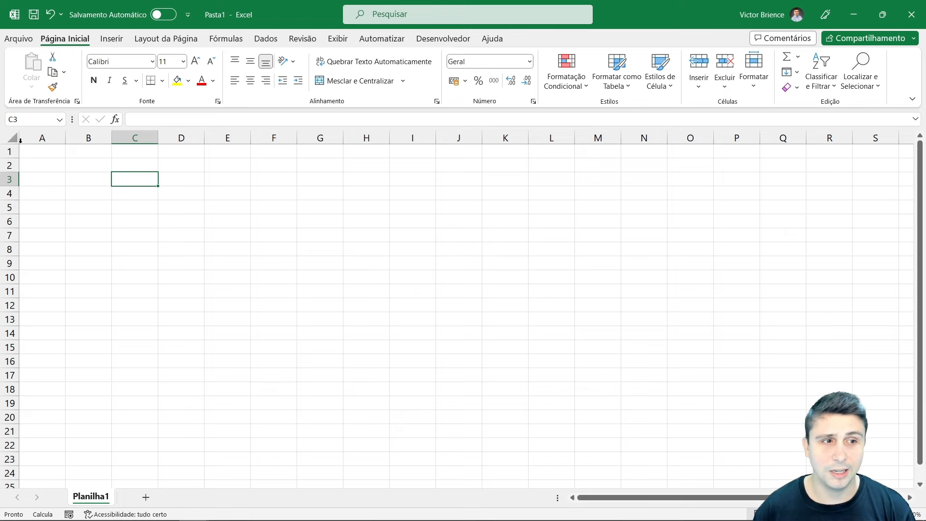
{"action": "left_click", "coordinate": [45, 152]}
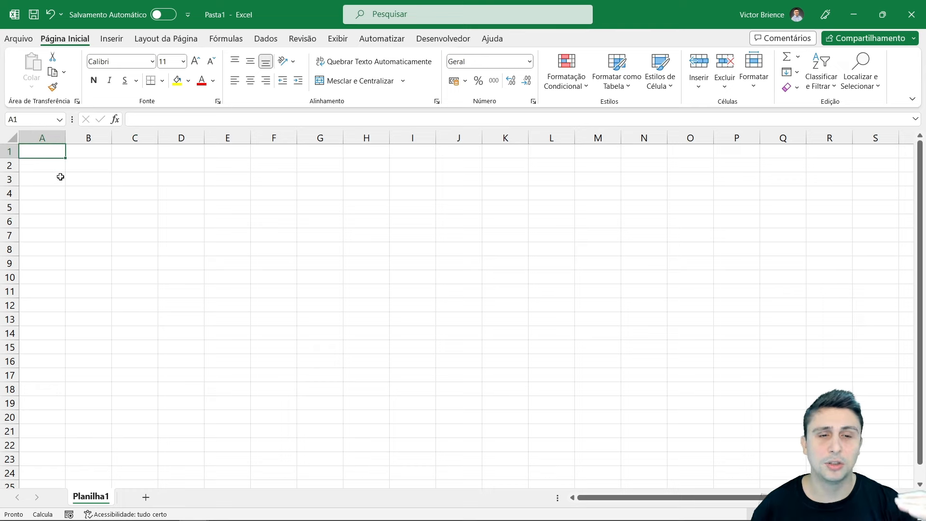
{"action": "left_click", "coordinate": [135, 198]}
{"action": "left_click", "coordinate": [233, 235]}
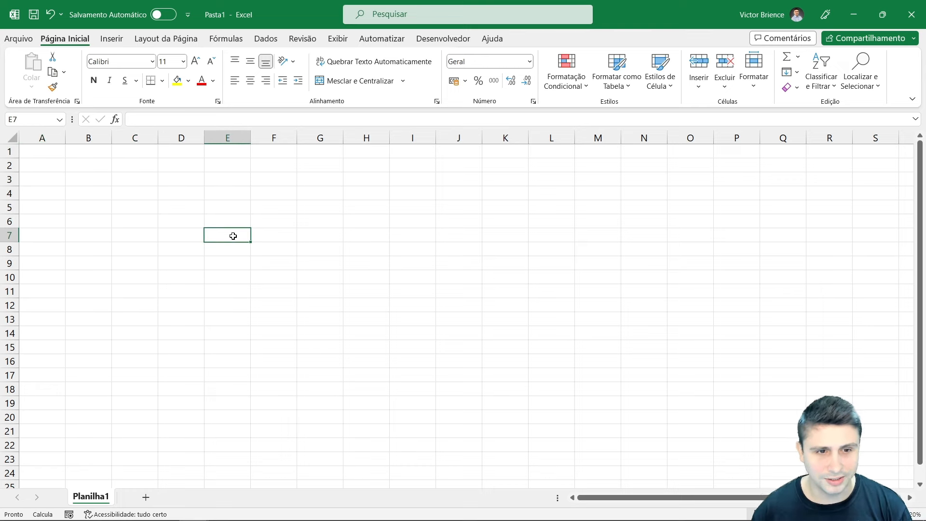
{"action": "left_click", "coordinate": [49, 154]}
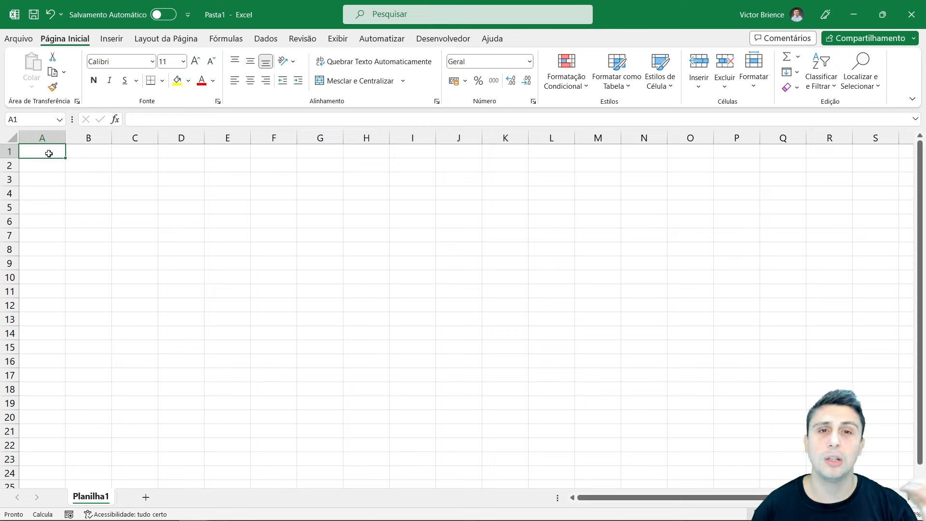
Examine cell A1's formula entry, columns A to C, rows 1 to 3, and single cells including B5, A1 and B4
{"action": "left_click", "coordinate": [142, 119]}
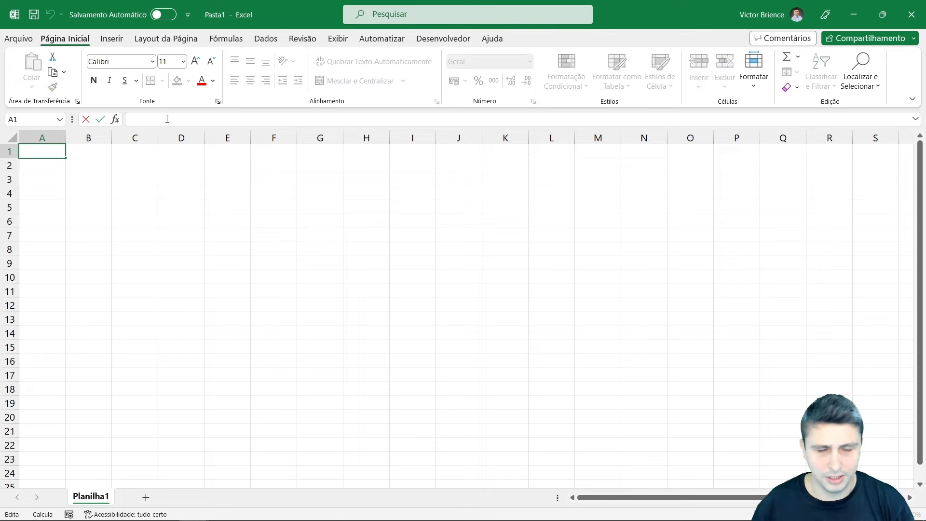
{"action": "left_click", "coordinate": [44, 139]}
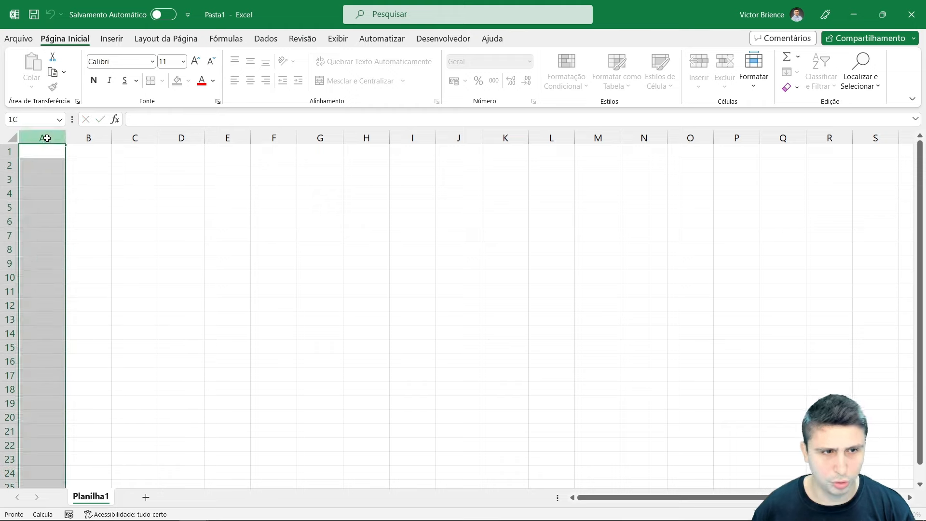
{"action": "left_click", "coordinate": [90, 138]}
{"action": "left_click", "coordinate": [121, 138]}
{"action": "left_click", "coordinate": [11, 151]}
{"action": "left_click", "coordinate": [10, 165]}
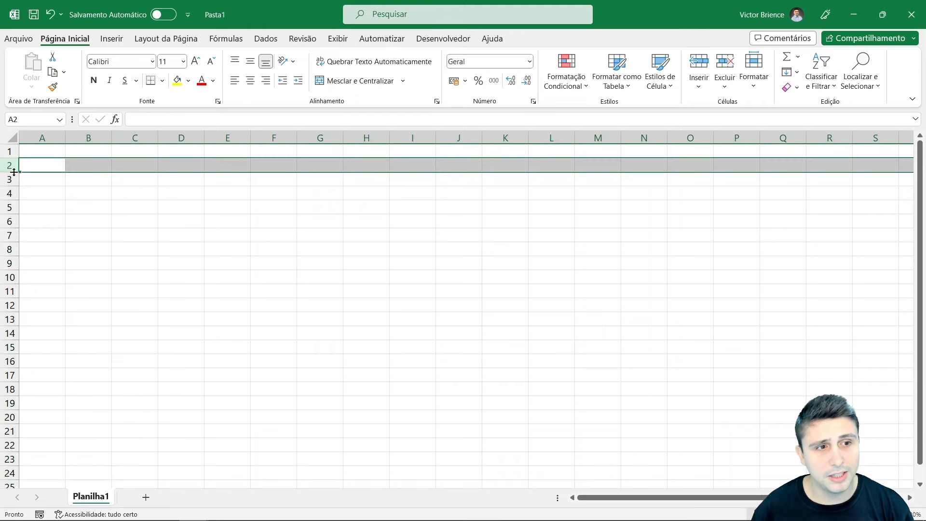
{"action": "left_click", "coordinate": [10, 179]}
{"action": "left_click", "coordinate": [96, 206]}
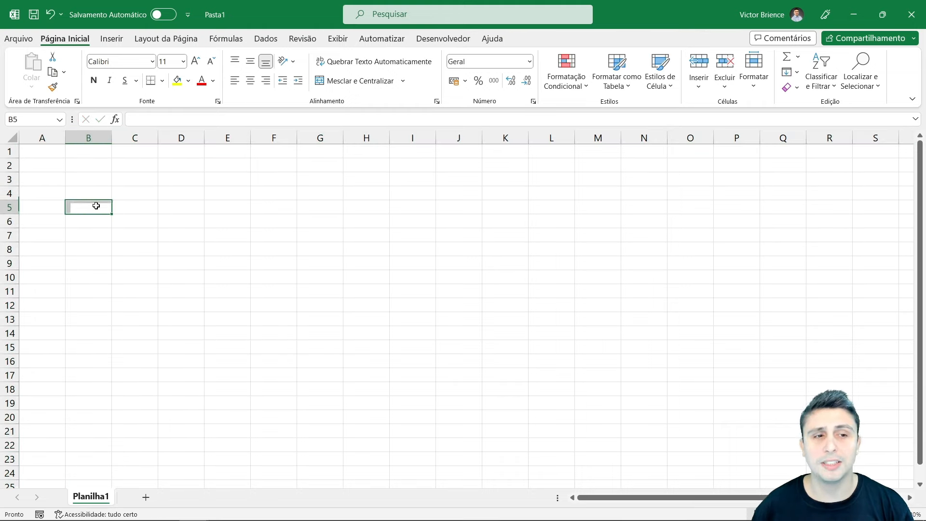
{"action": "left_click", "coordinate": [47, 154]}
{"action": "left_click", "coordinate": [94, 218]}
{"action": "left_click", "coordinate": [110, 196]}
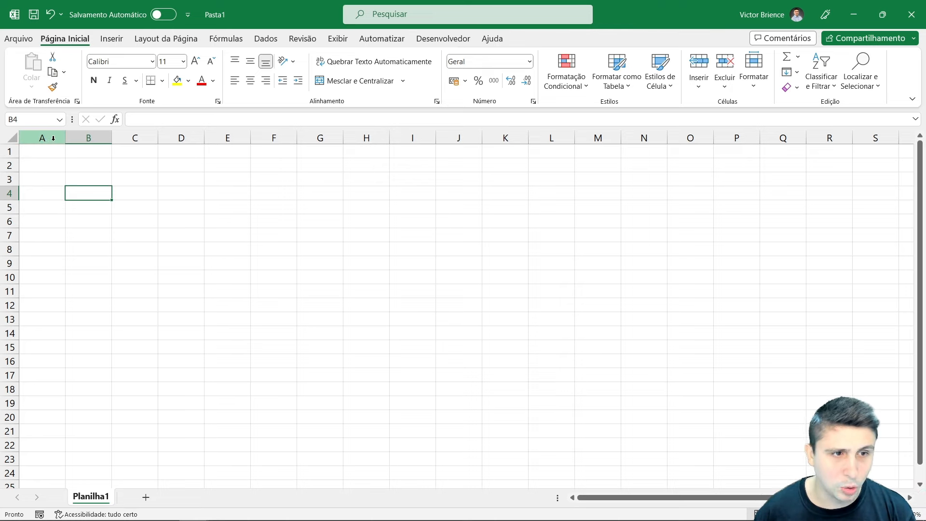
Widen column A freehand to about 23, and set its exact width to 50
{"action": "left_click_drag", "start_coordinate": [65, 138], "coordinate": [142, 138]}
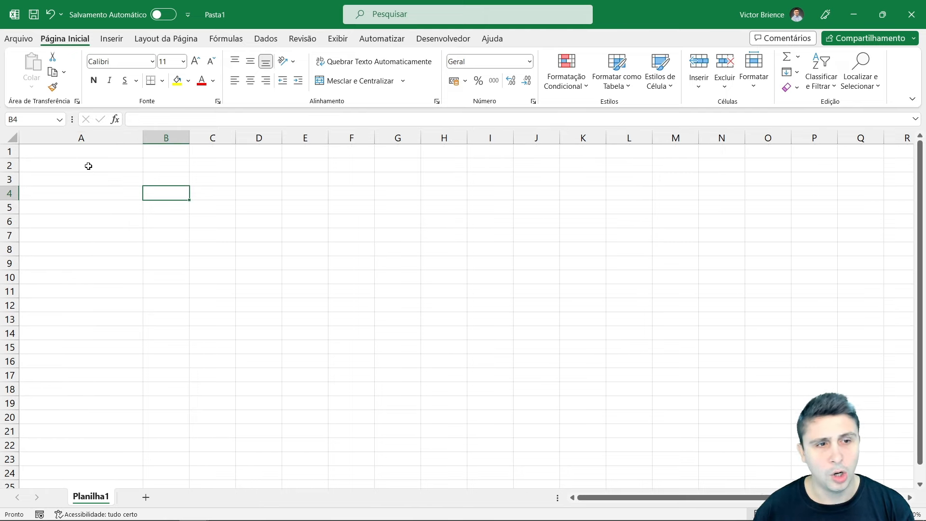
{"action": "right_click", "coordinate": [87, 138]}
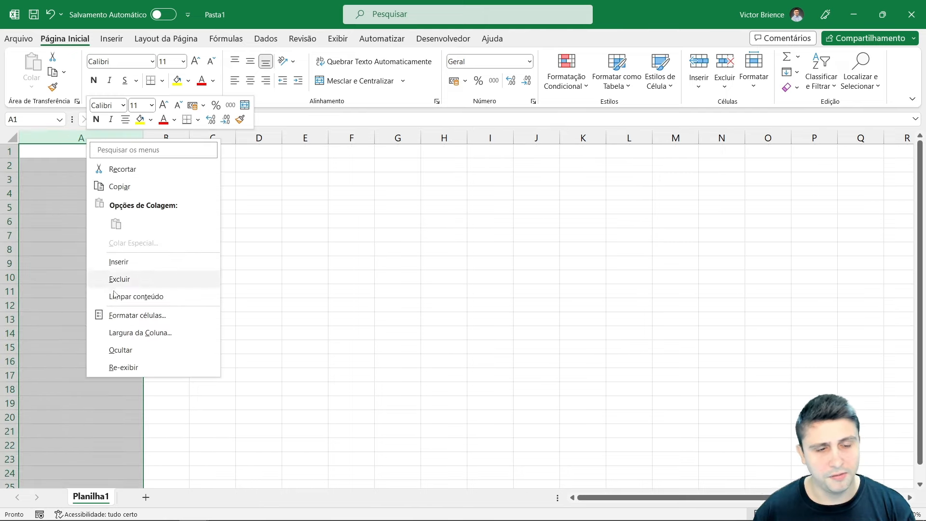
{"action": "left_click", "coordinate": [127, 333]}
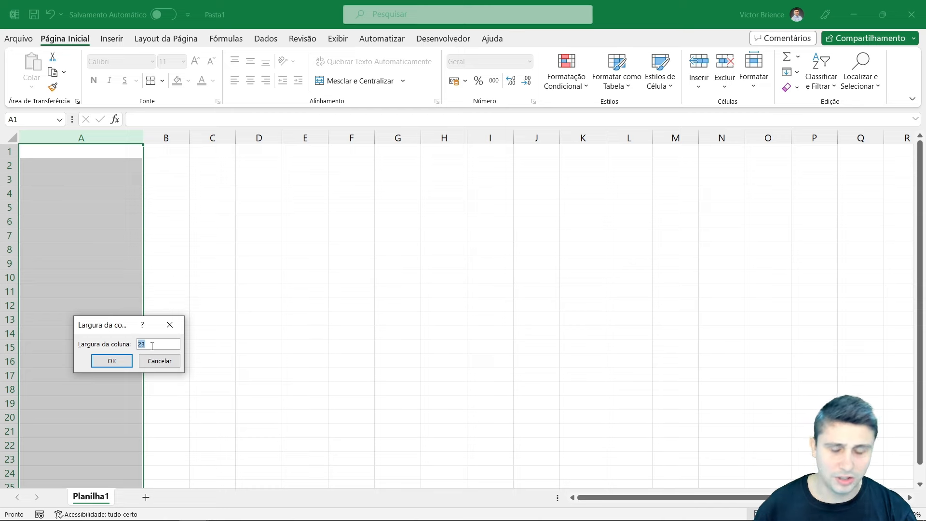
{"action": "type", "text": "50"}
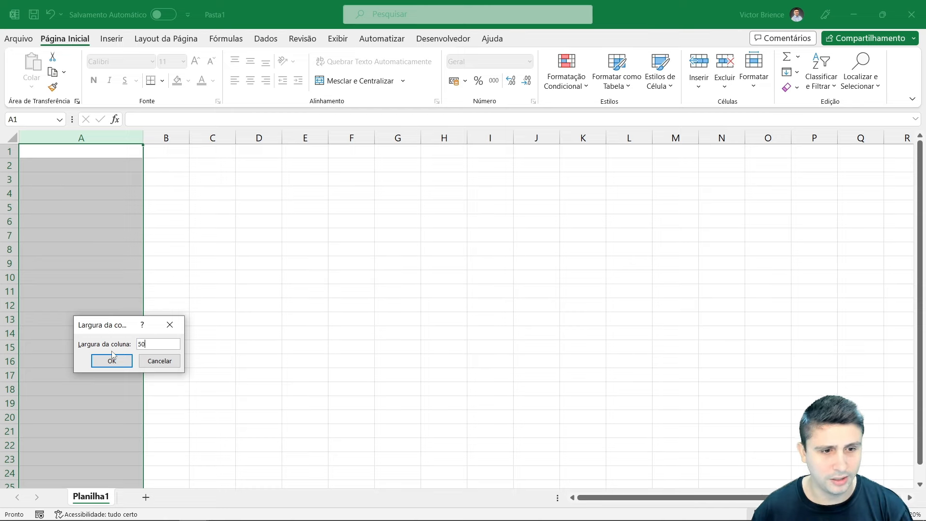
{"action": "left_click", "coordinate": [111, 361]}
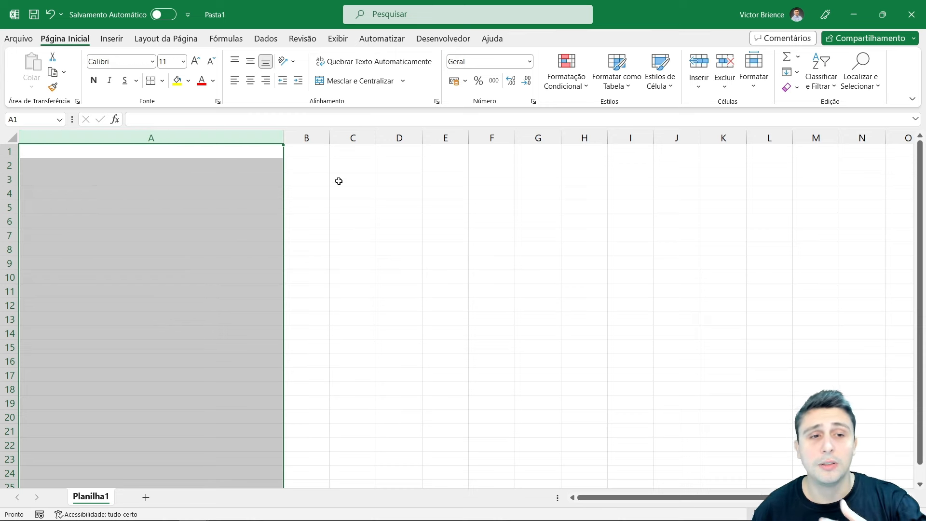
Delete the widened column A, and select cells D4:D5
{"action": "right_click", "coordinate": [163, 137]}
{"action": "left_click", "coordinate": [193, 281]}
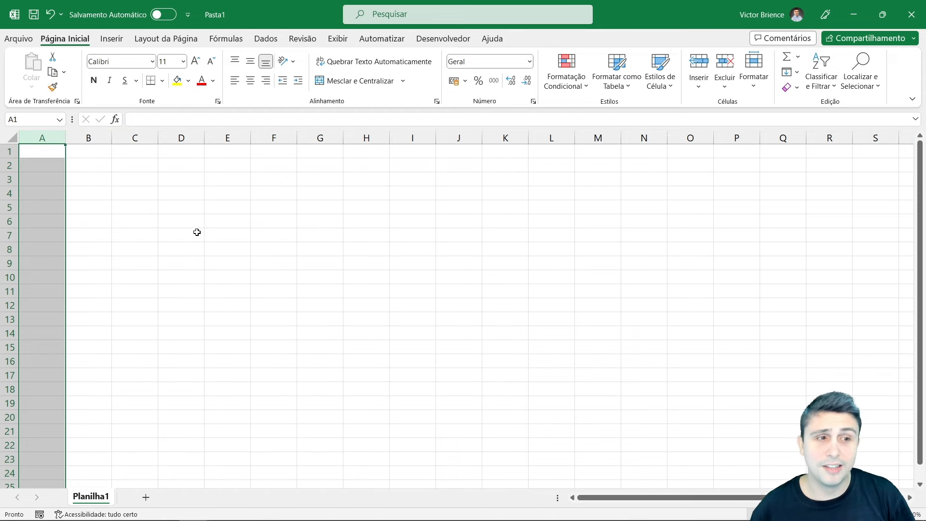
{"action": "left_click_drag", "start_coordinate": [181, 207], "coordinate": [181, 193]}
Enlarge row 1 freehand to a height of about 65, and set its exact height to 50
{"action": "left_click_drag", "start_coordinate": [9, 158], "coordinate": [9, 208]}
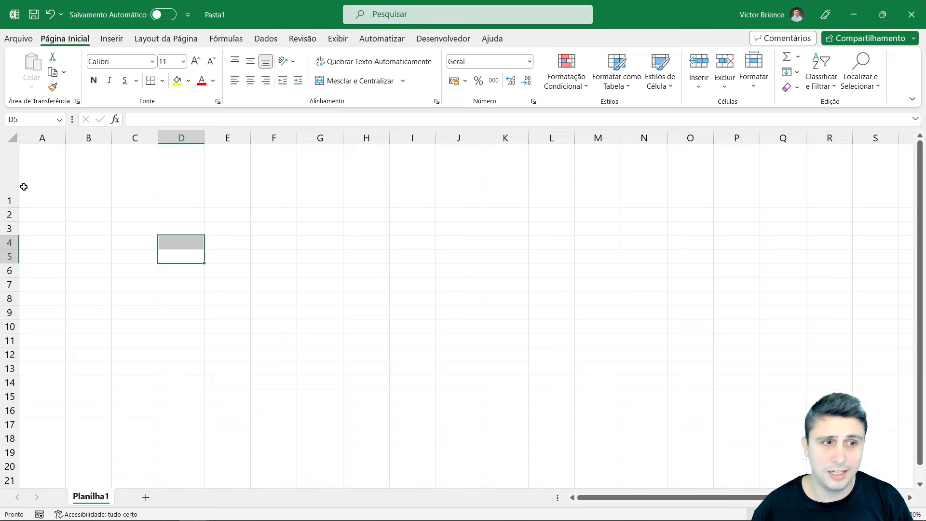
{"action": "right_click", "coordinate": [8, 171]}
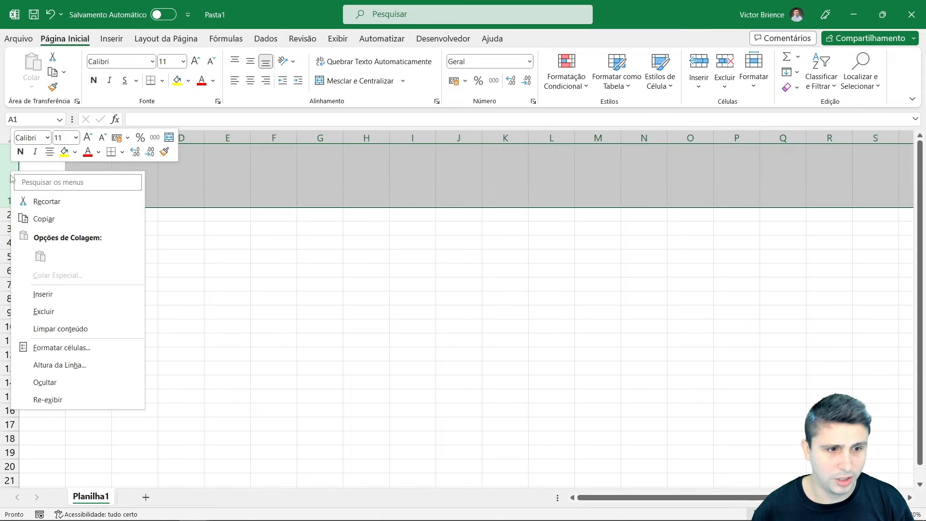
{"action": "left_click", "coordinate": [56, 366]}
{"action": "left_click_drag", "start_coordinate": [44, 362], "coordinate": [202, 234]}
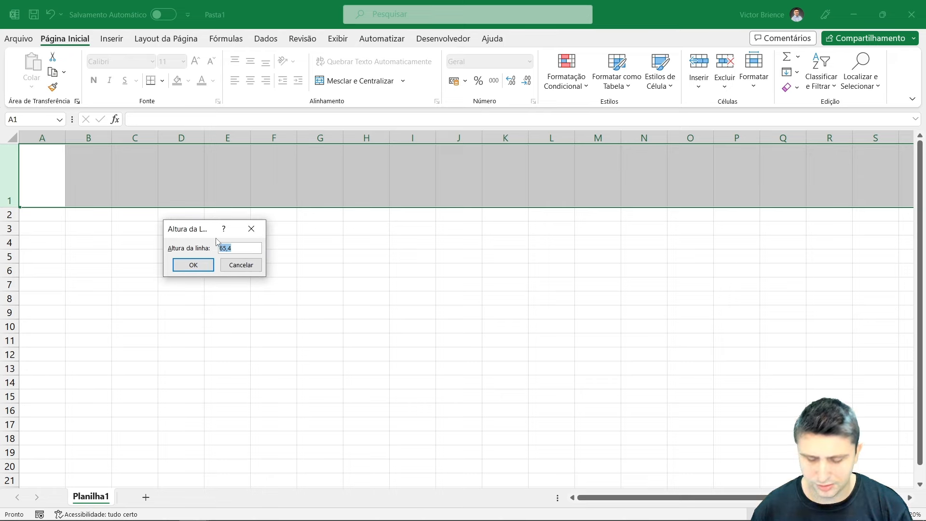
{"action": "type", "text": "50"}
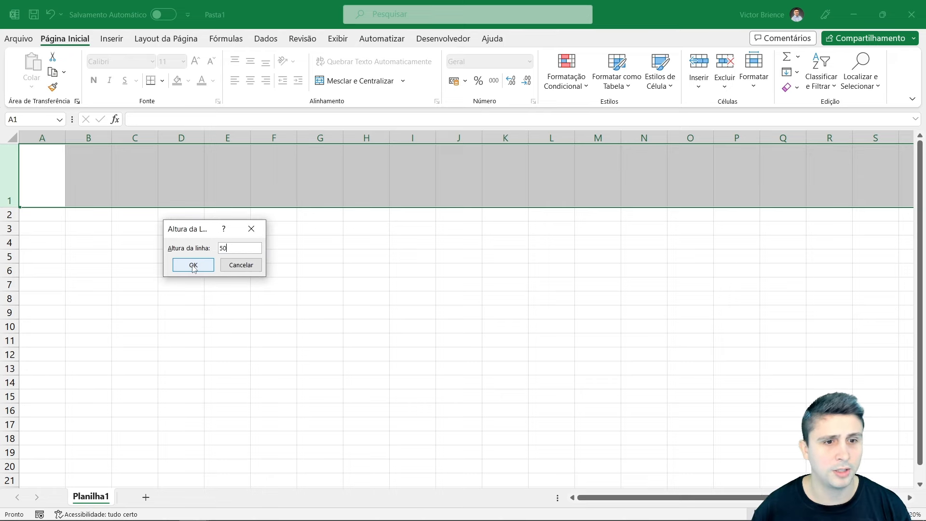
{"action": "left_click", "coordinate": [193, 266]}
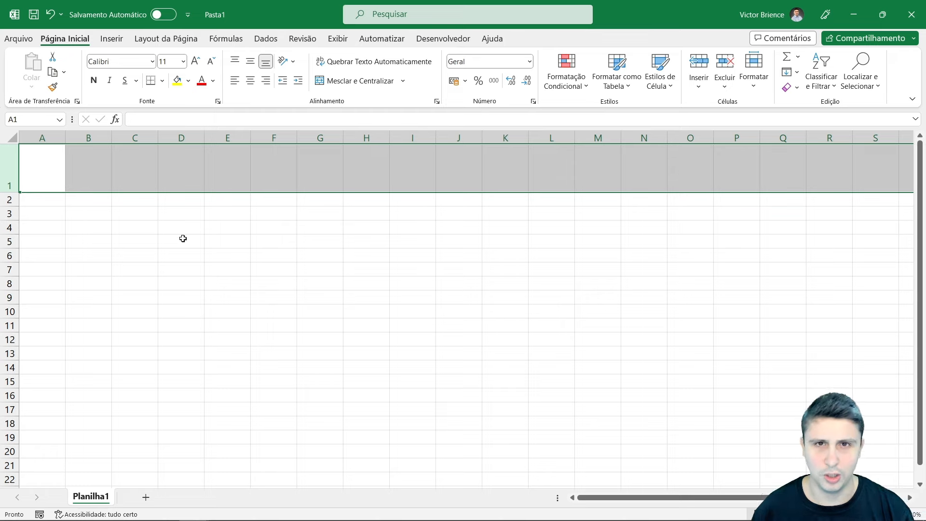
Delete the enlarged row 1, and select the cell range A1:G11
{"action": "right_click", "coordinate": [11, 165]}
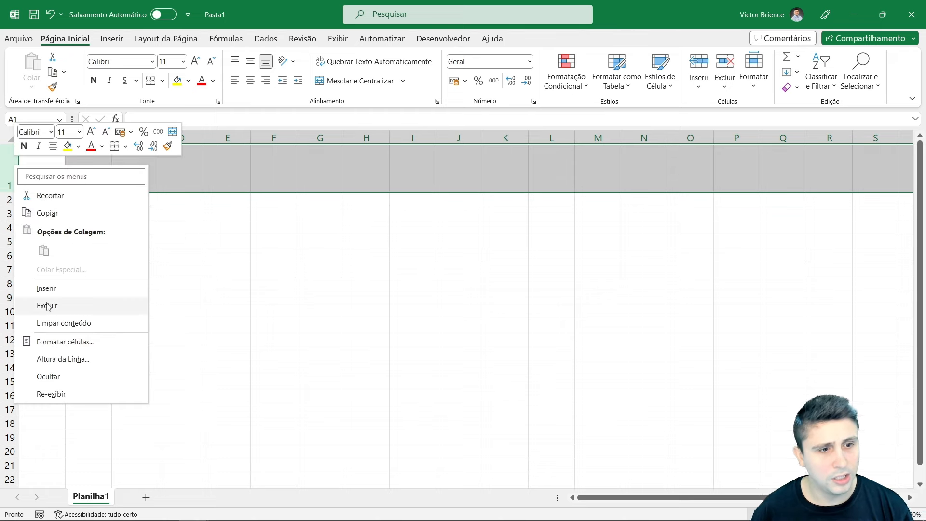
{"action": "left_click", "coordinate": [92, 305]}
{"action": "left_click", "coordinate": [73, 184]}
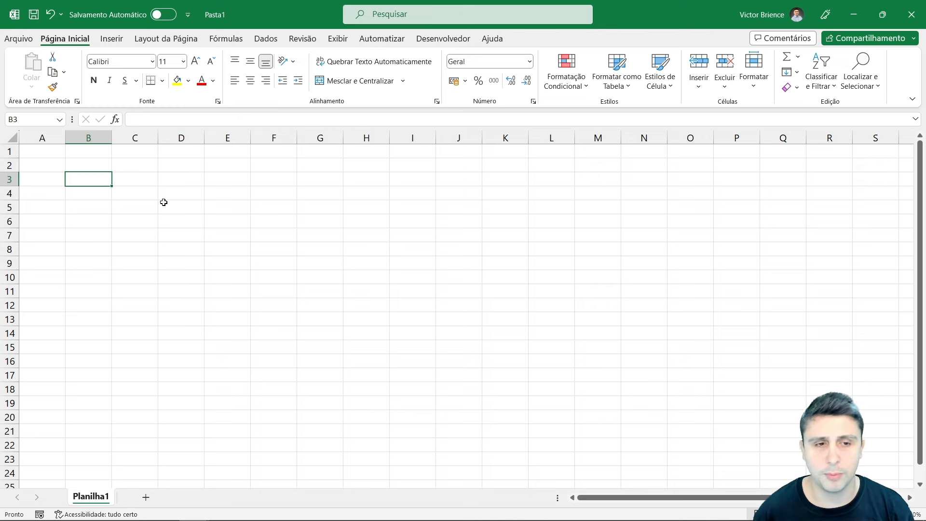
{"action": "left_click_drag", "start_coordinate": [32, 149], "coordinate": [319, 285]}
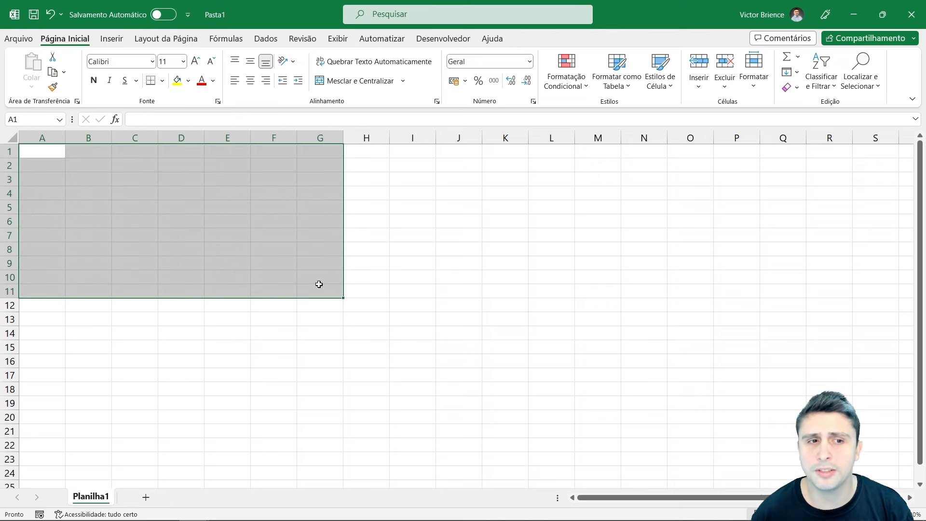
{"action": "left_click", "coordinate": [289, 332]}
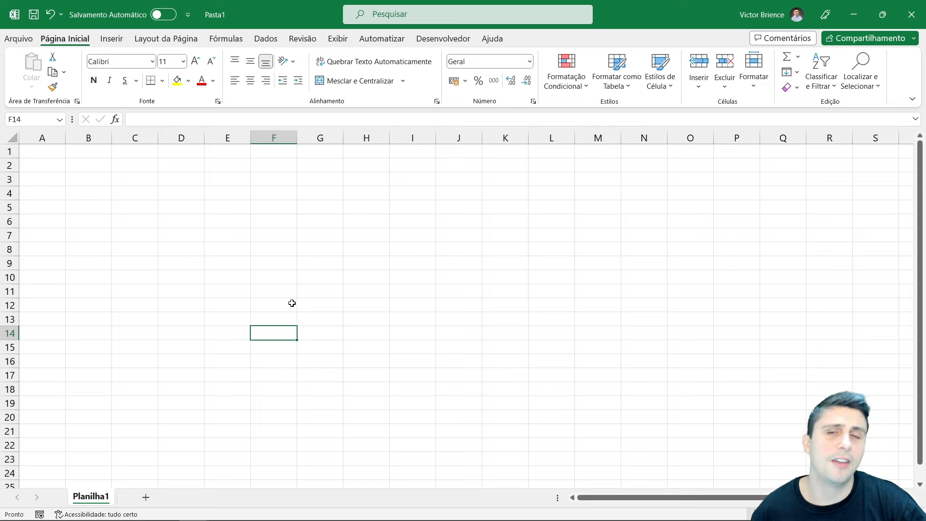
Enter the text "Expert Cursos" in cell A1
{"action": "left_click", "coordinate": [53, 150]}
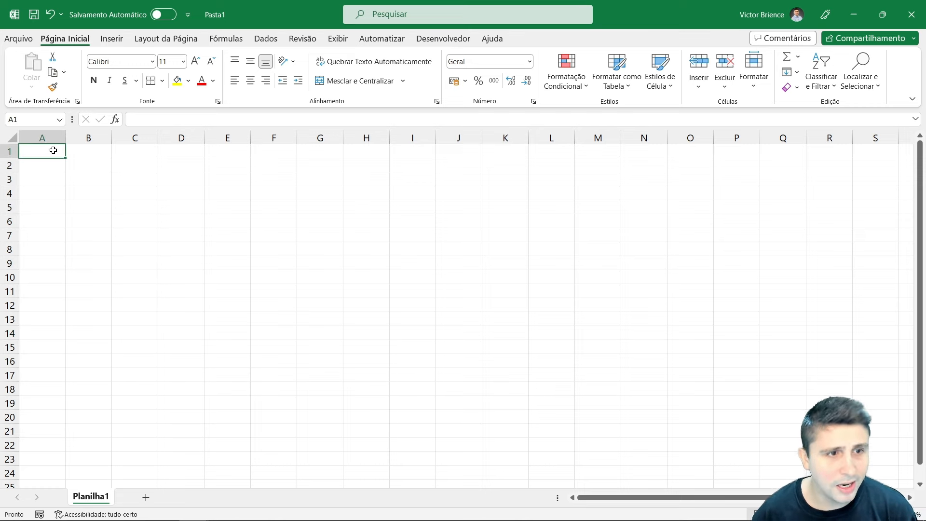
{"action": "type", "text": "Expert"}
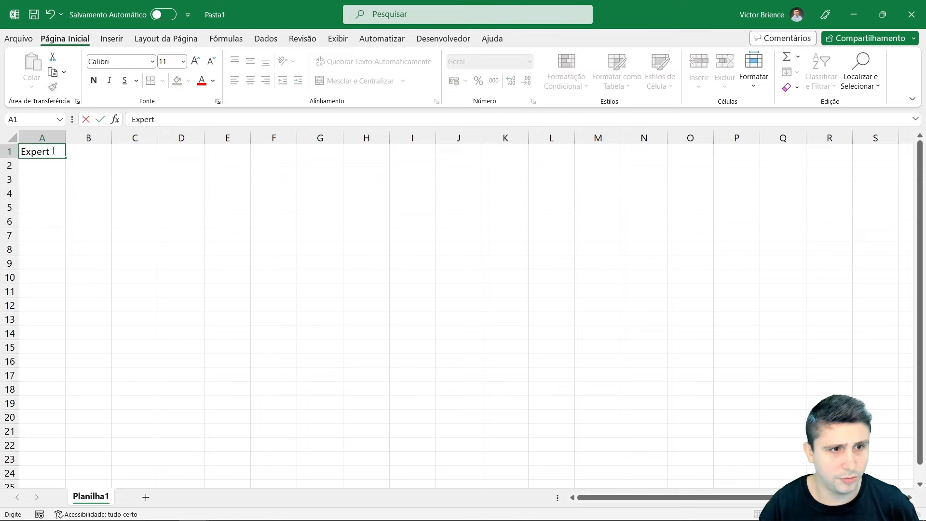
{"action": "type", "text": " Curso"}
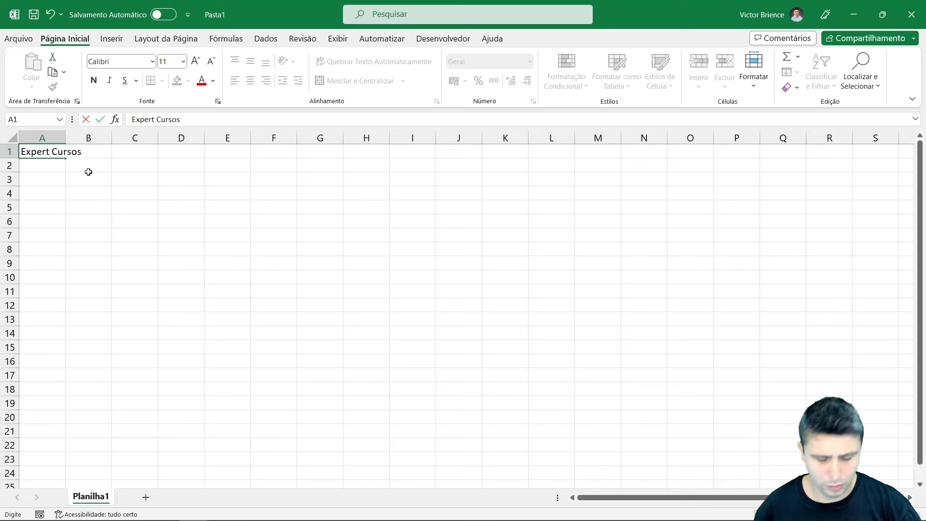
{"action": "type", "text": "s"}
{"action": "key", "text": "Return"}
{"action": "left_click", "coordinate": [161, 224]}
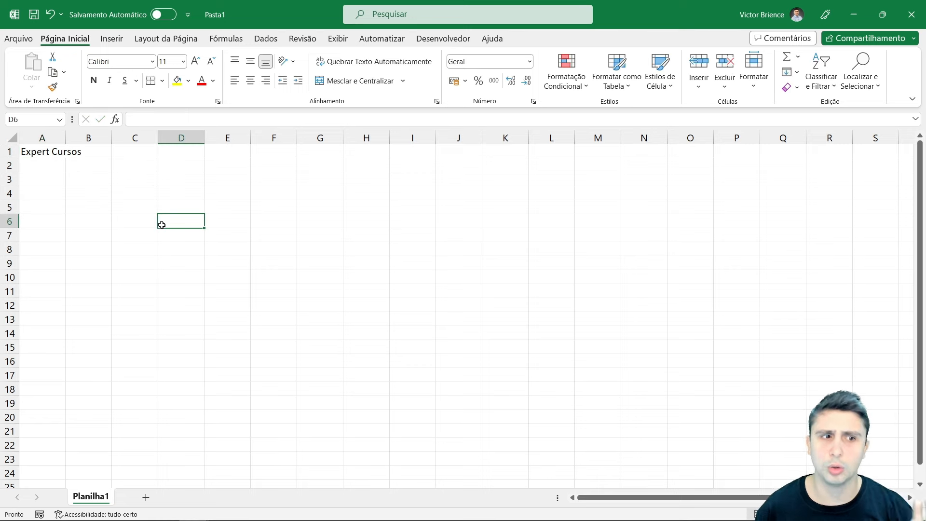
Merge and centre cells A1:D1, and remove the merge again
{"action": "left_click", "coordinate": [48, 153]}
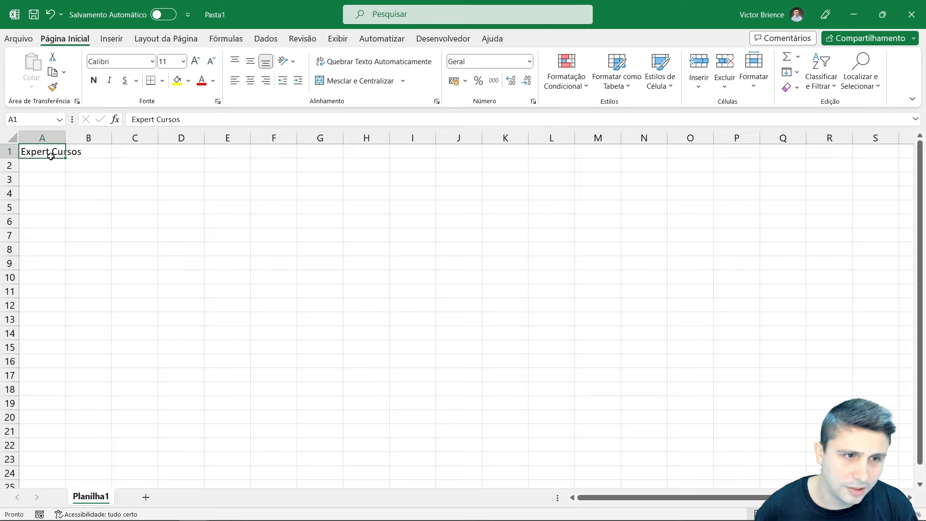
{"action": "left_click_drag", "start_coordinate": [45, 152], "coordinate": [178, 153]}
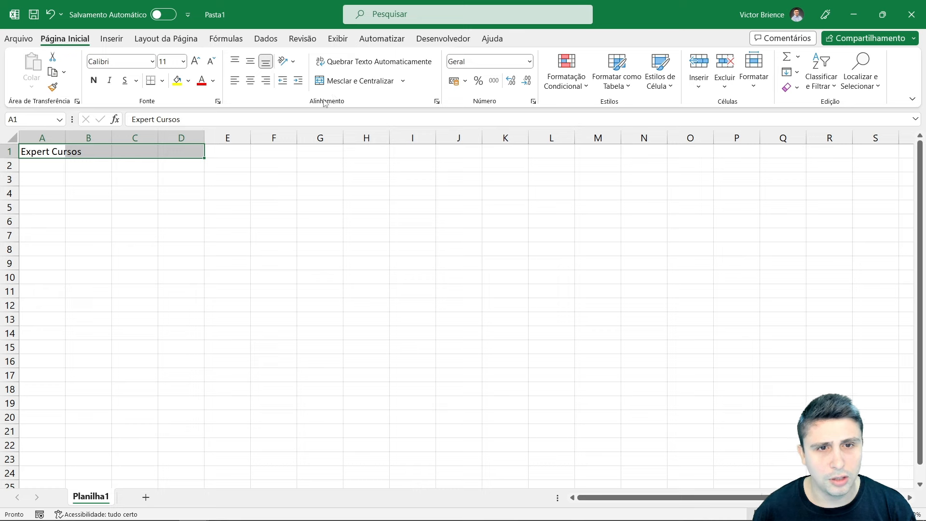
{"action": "left_click", "coordinate": [356, 81]}
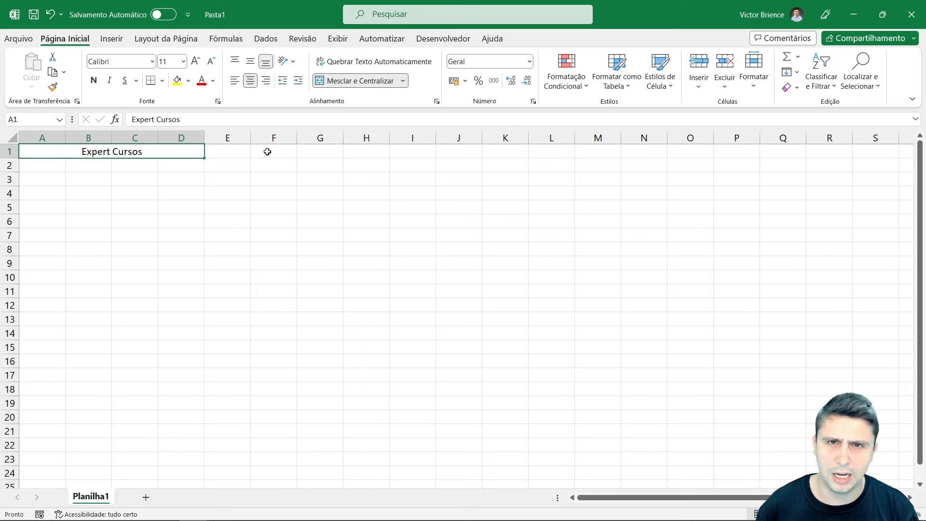
{"action": "left_click", "coordinate": [346, 82]}
{"action": "left_click", "coordinate": [196, 206]}
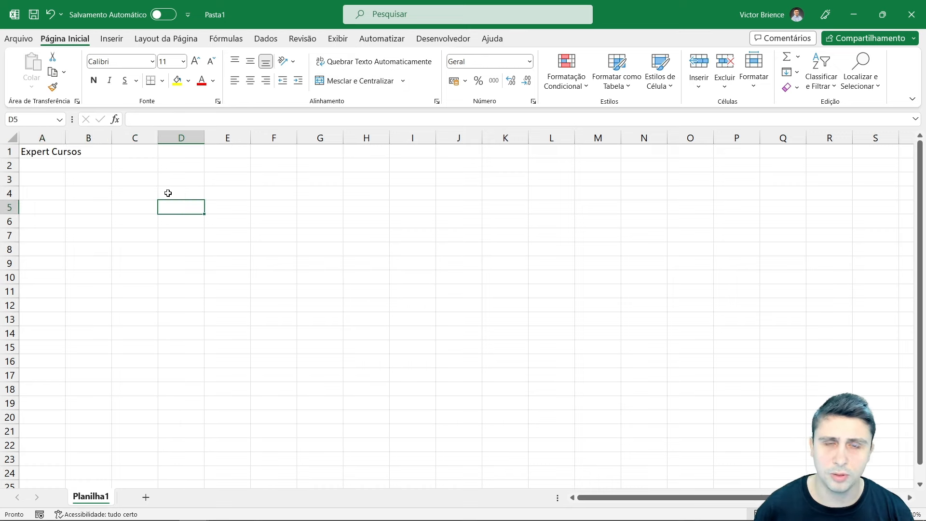
Widen column A freehand until the text in A1 fits, and try the font ADLaM Display on it before setting Abadi
{"action": "left_click", "coordinate": [46, 151]}
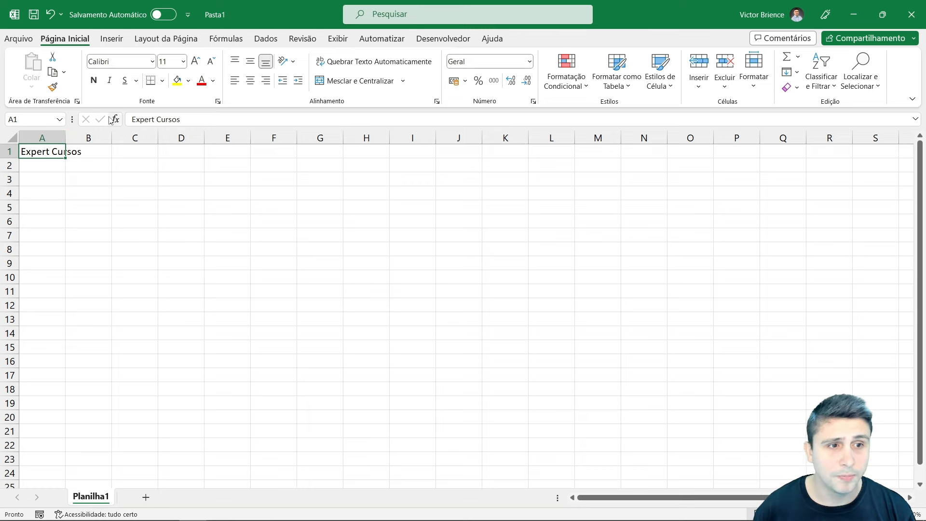
{"action": "left_click_drag", "start_coordinate": [63, 138], "coordinate": [104, 138]}
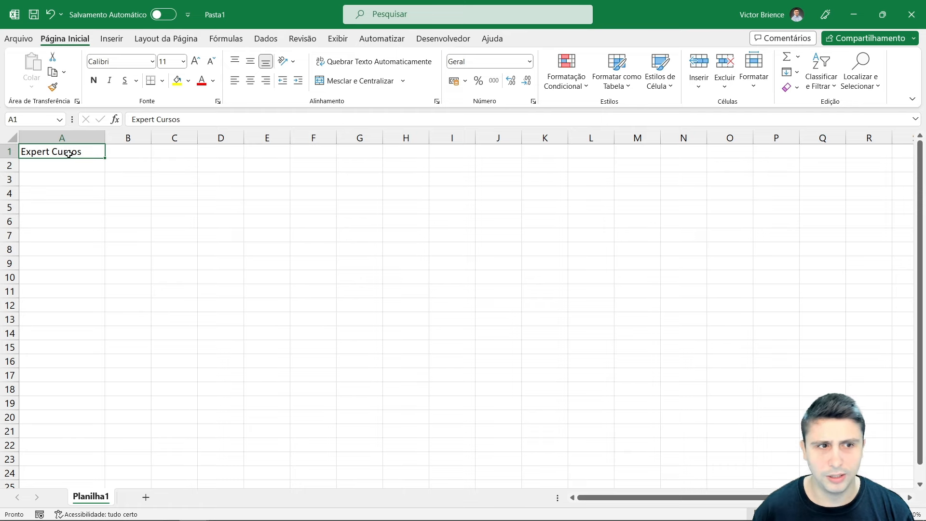
{"action": "left_click", "coordinate": [152, 61]}
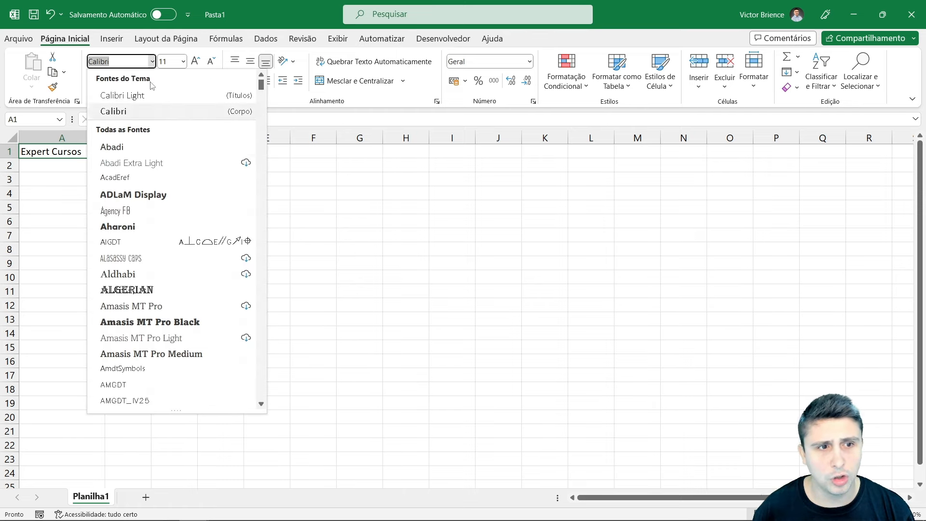
{"action": "left_click", "coordinate": [135, 195]}
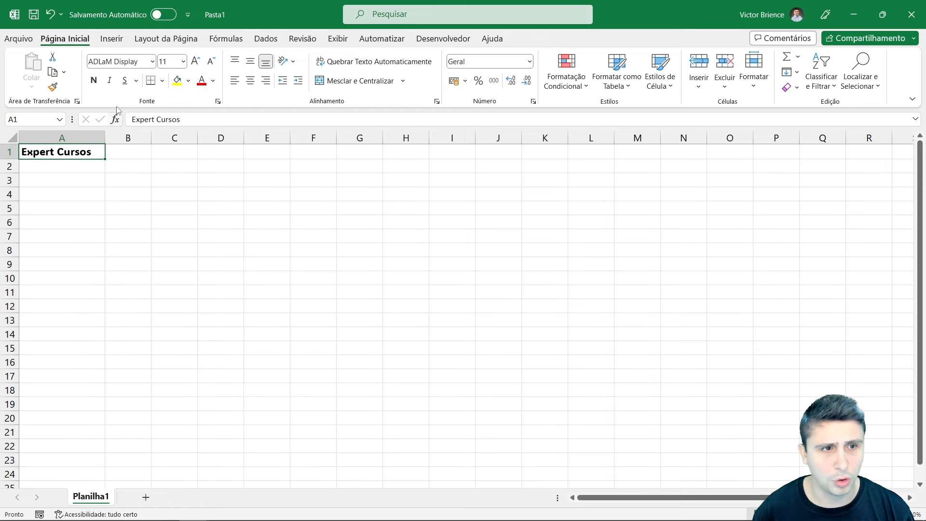
{"action": "left_click", "coordinate": [152, 62]}
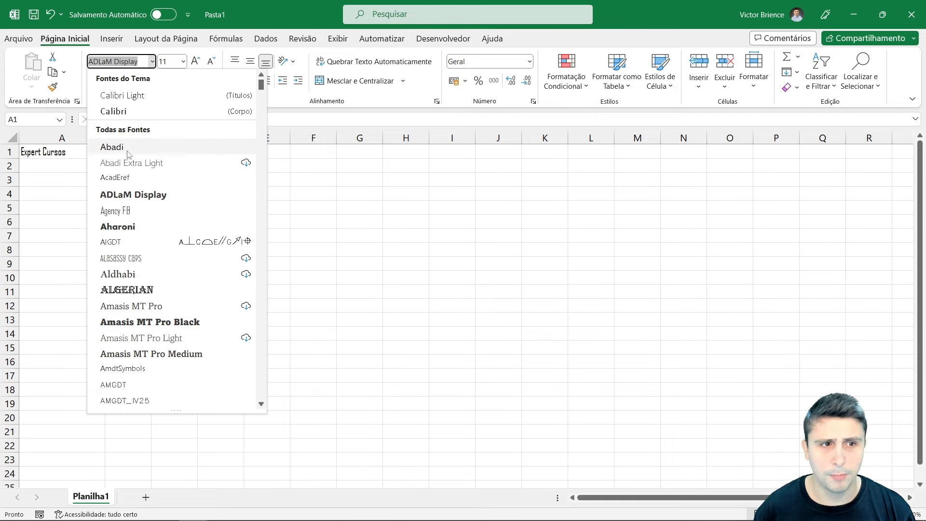
{"action": "left_click", "coordinate": [129, 150]}
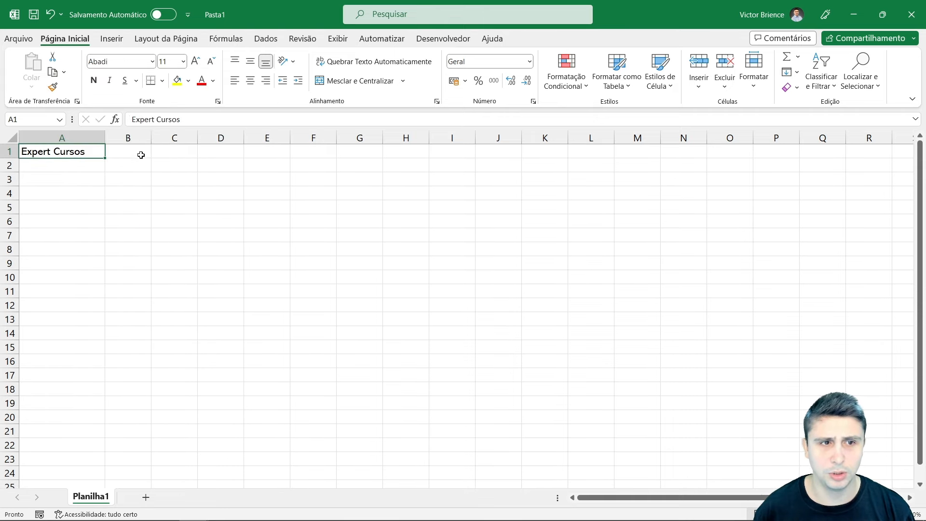
Increase the font size of cell A1 to 16, and reduce it to 12
{"action": "left_click", "coordinate": [195, 61]}
{"action": "left_click", "coordinate": [195, 61]}
{"action": "left_click", "coordinate": [195, 61]}
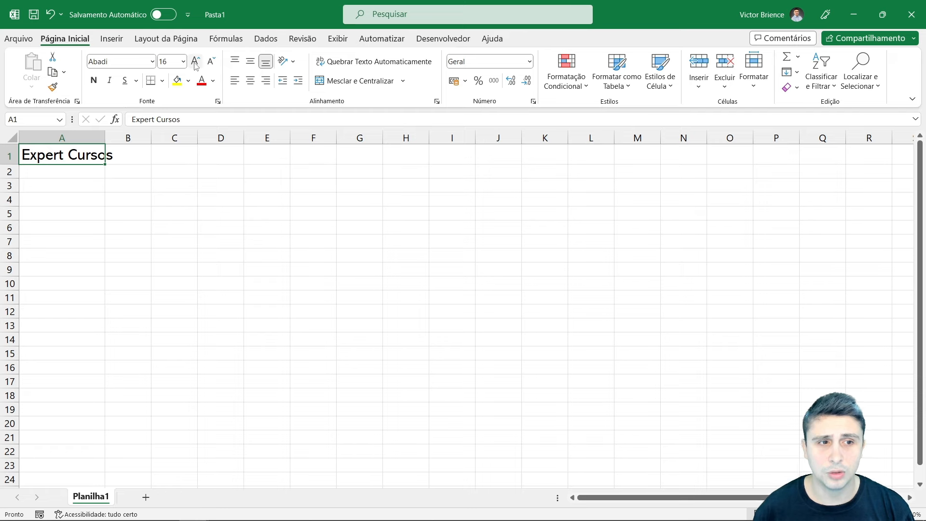
{"action": "left_click", "coordinate": [212, 63]}
{"action": "left_click", "coordinate": [212, 62]}
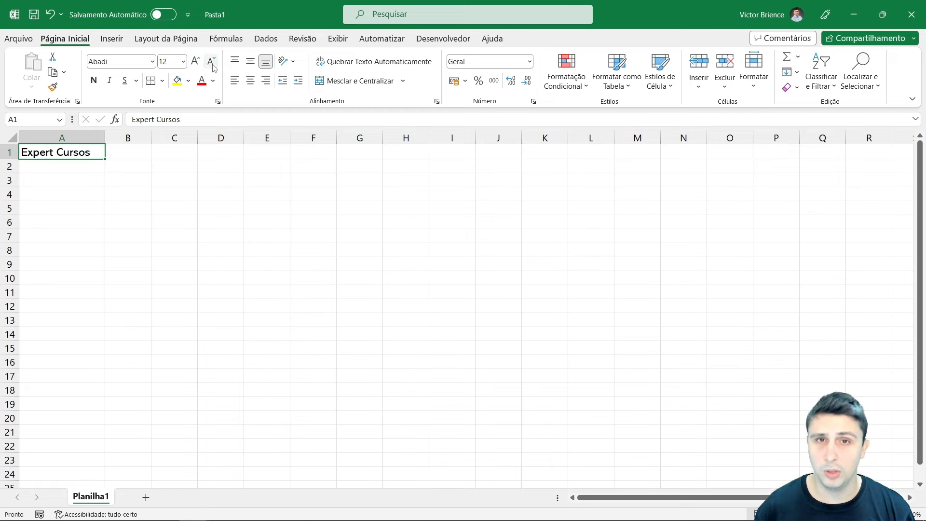
Format the text in cell A1 as bold, italic and underlined
{"action": "left_click", "coordinate": [94, 81]}
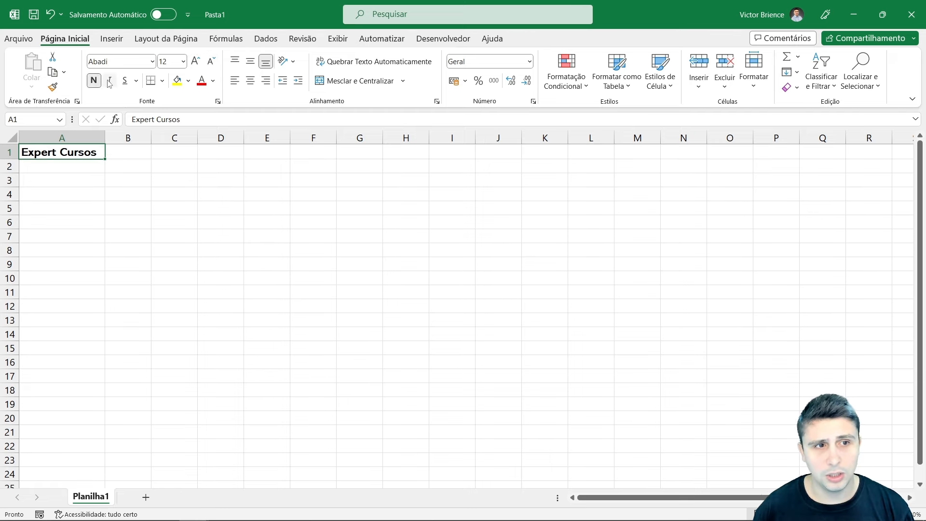
{"action": "left_click", "coordinate": [110, 82]}
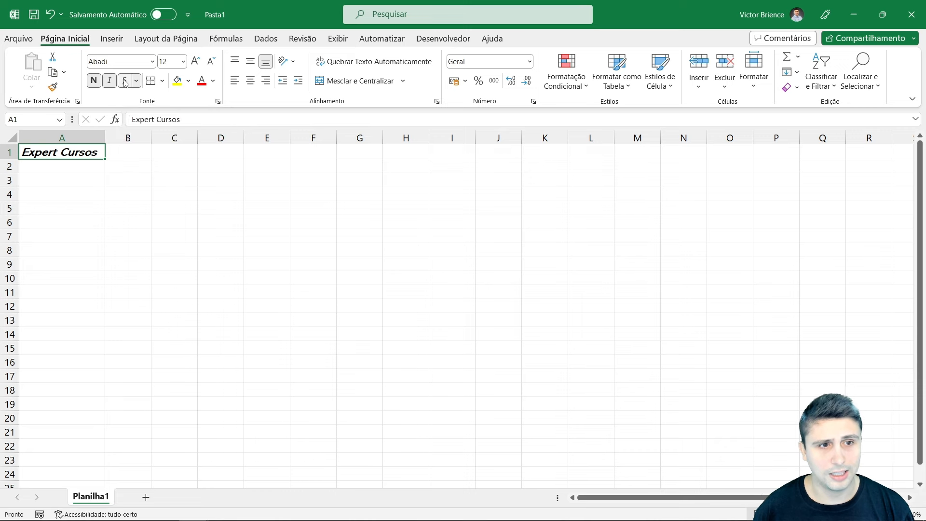
{"action": "left_click", "coordinate": [124, 82]}
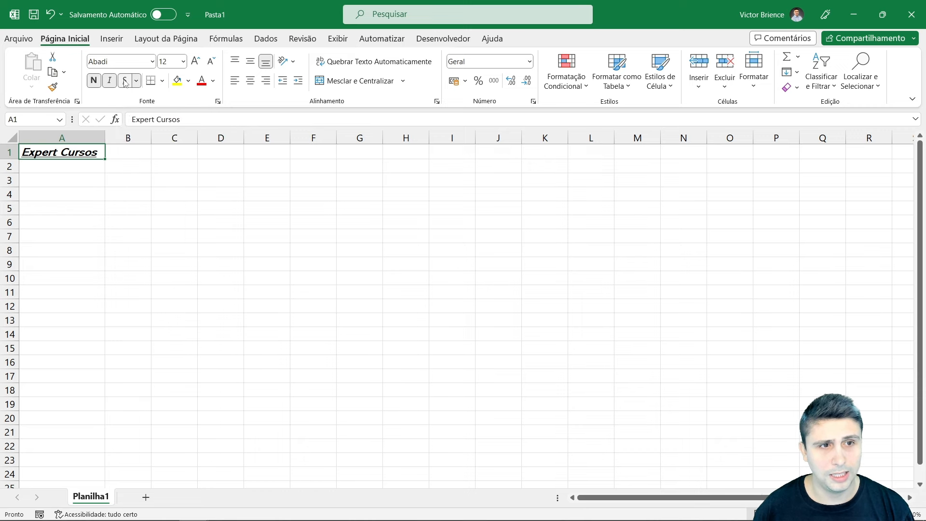
Fill cell A1 with yellow, and set its font colour to black
{"action": "left_click", "coordinate": [178, 83]}
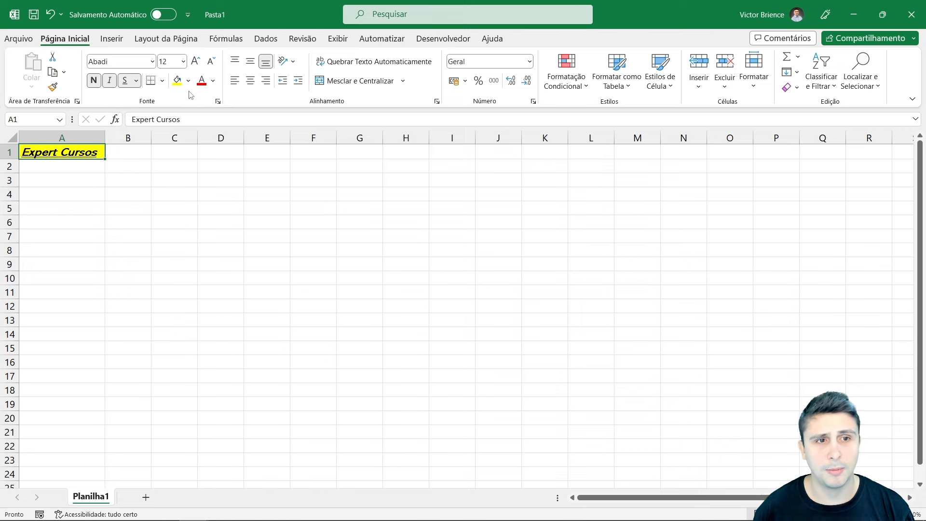
{"action": "left_click", "coordinate": [188, 81]}
{"action": "left_click", "coordinate": [213, 81]}
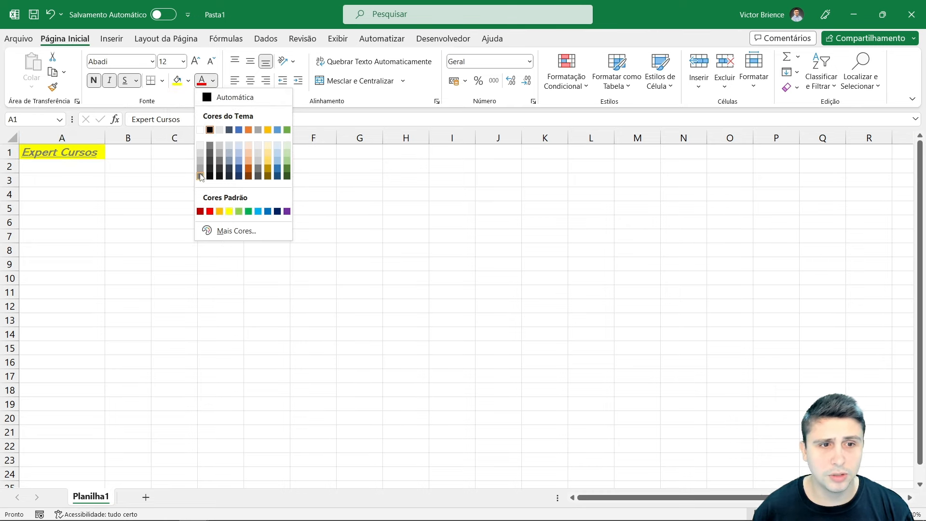
{"action": "left_click", "coordinate": [210, 130]}
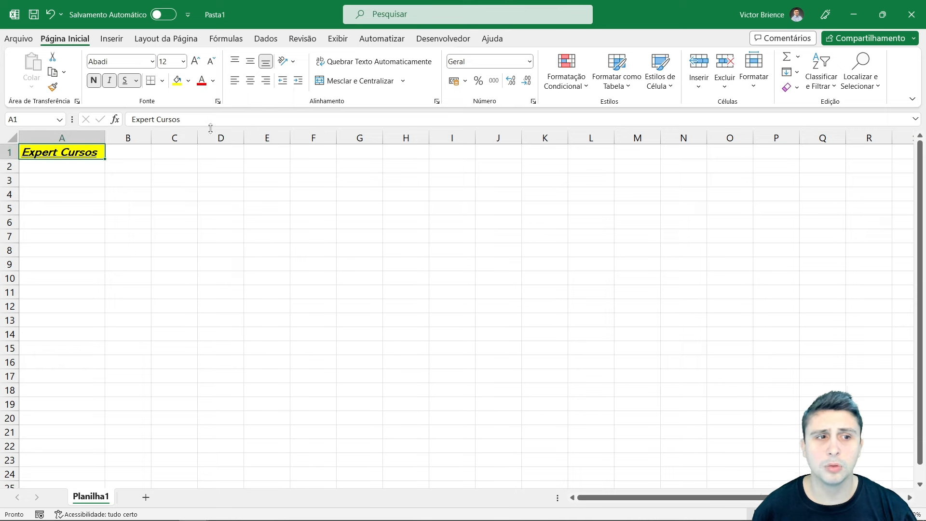
Apply all borders to cell A1, and extend the same borders to the range A1:D5
{"action": "left_click", "coordinate": [162, 81]}
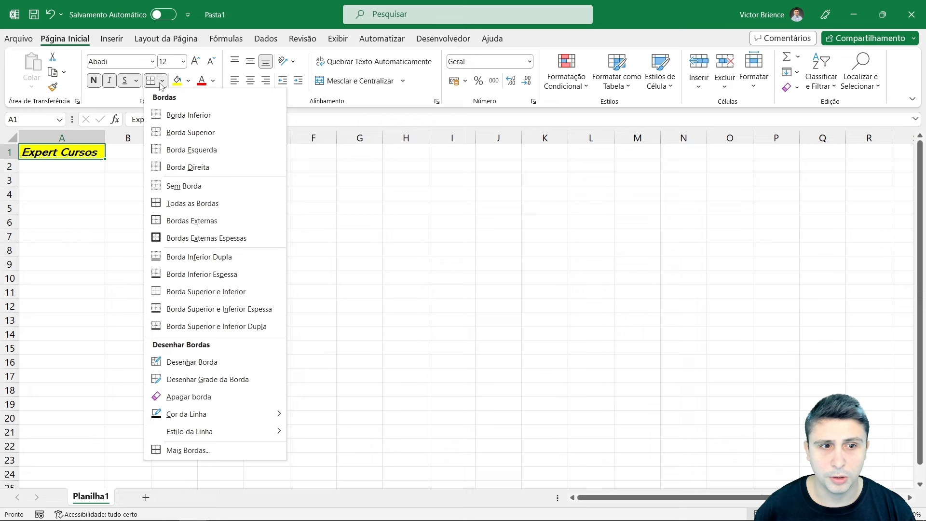
{"action": "left_click", "coordinate": [182, 203]}
{"action": "left_click", "coordinate": [118, 190]}
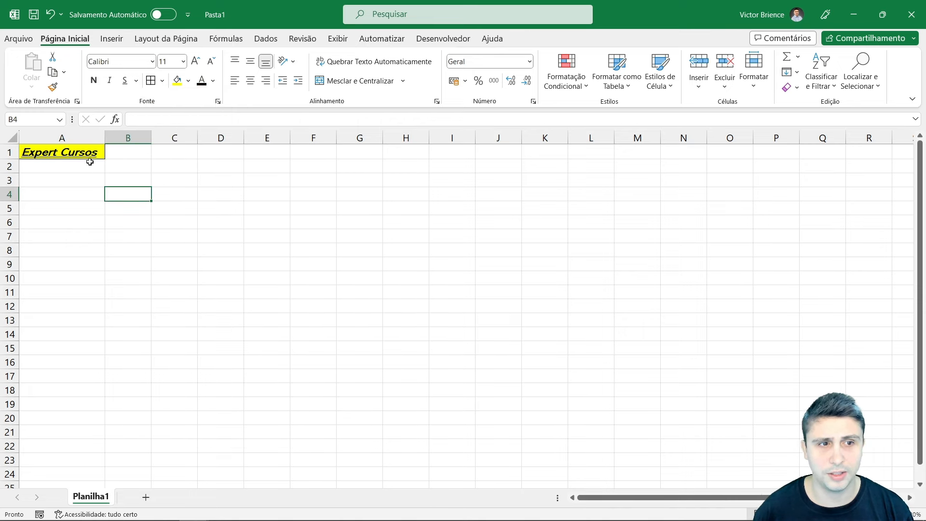
{"action": "left_click", "coordinate": [84, 159]}
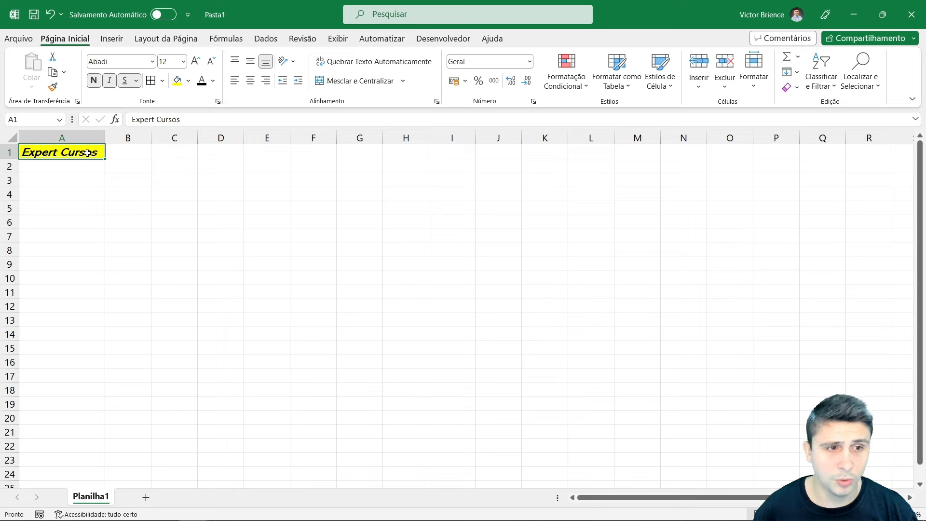
{"action": "mouse_move", "coordinate": [87, 153]}
{"action": "left_mouse_down"}
{"action": "mouse_move", "coordinate": [169, 149]}
{"action": "mouse_move", "coordinate": [221, 210]}
{"action": "left_mouse_up"}
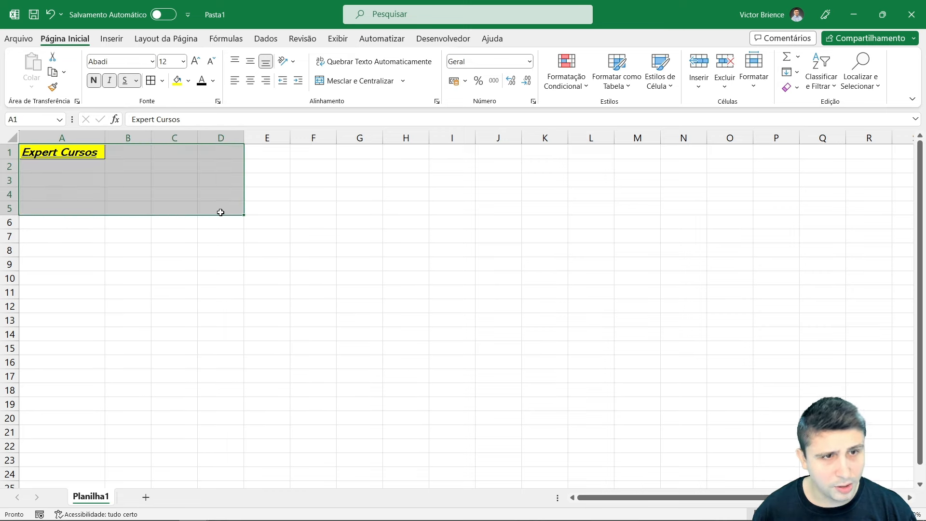
{"action": "left_click", "coordinate": [155, 85]}
{"action": "left_click", "coordinate": [121, 275]}
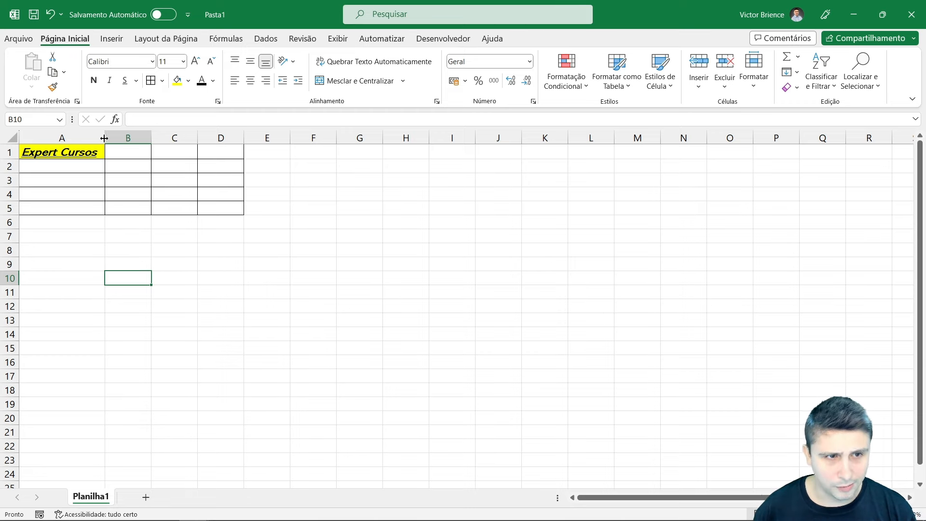
Widen column A to about two and a half times its width, and try centre and right alignment on A1 before aligning it left
{"action": "left_click_drag", "start_coordinate": [104, 138], "coordinate": [235, 138]}
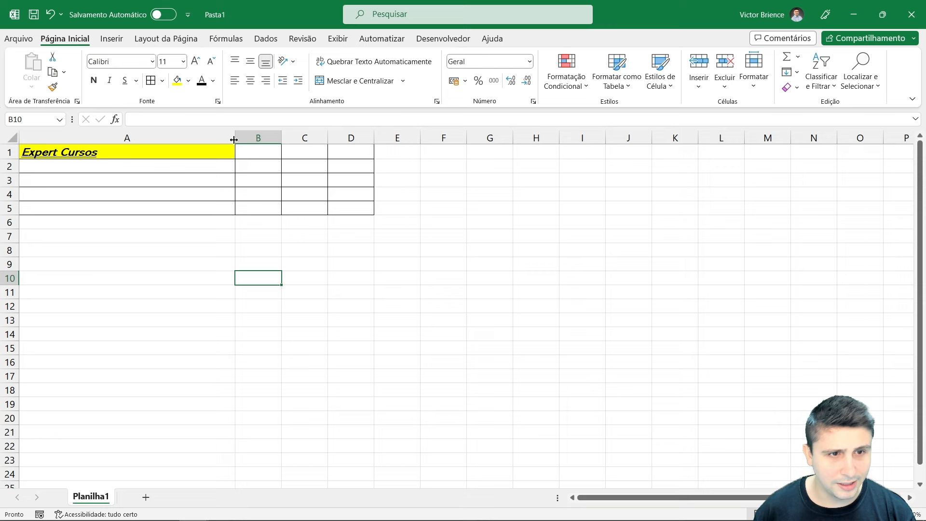
{"action": "left_click", "coordinate": [133, 155]}
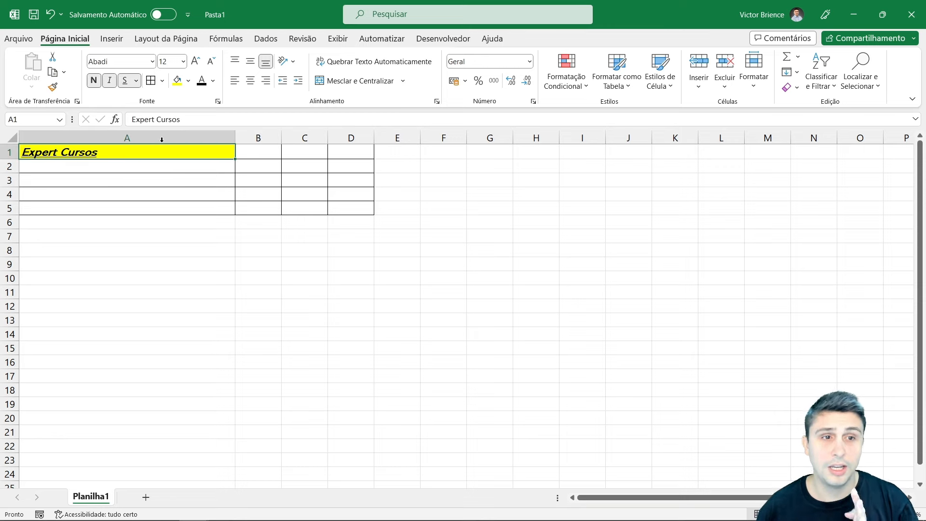
{"action": "left_click", "coordinate": [250, 80]}
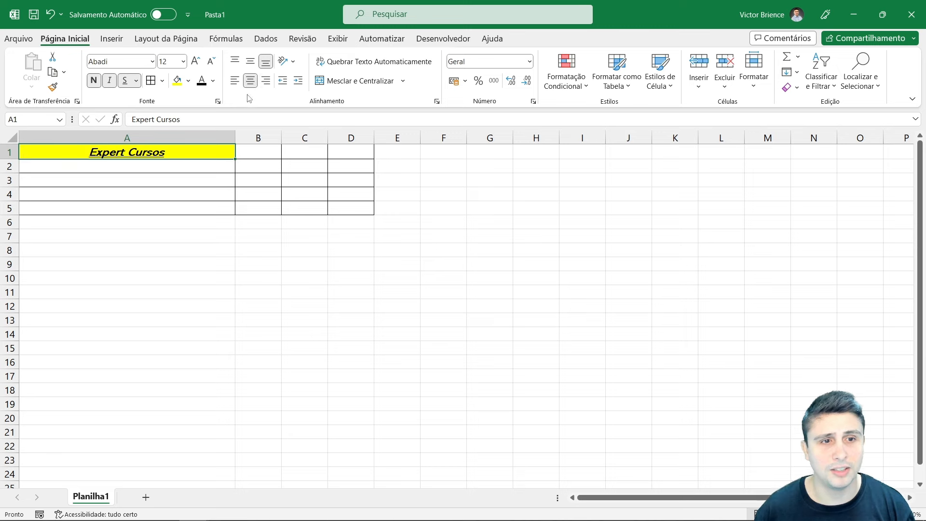
{"action": "left_click", "coordinate": [266, 81]}
{"action": "left_click", "coordinate": [234, 81]}
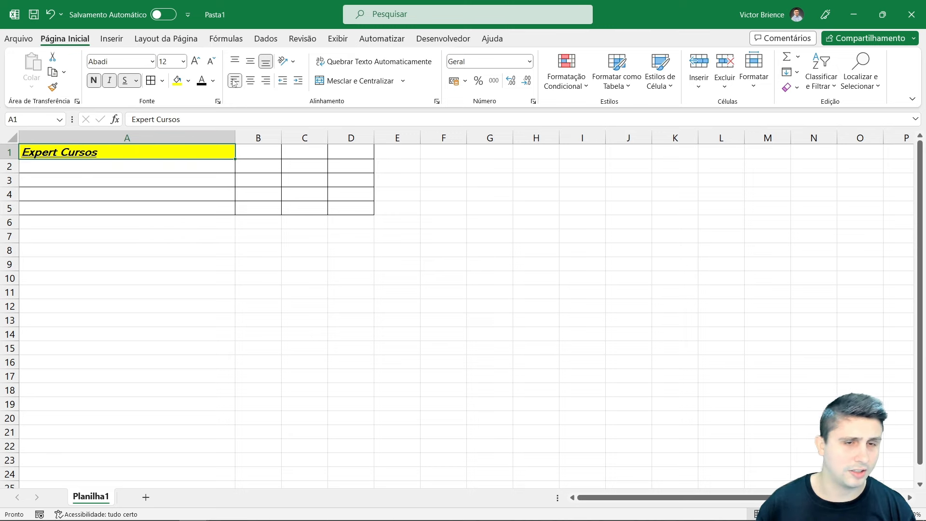
Centre cell A1 horizontally, make row 1 about three times as tall, and try top alignment before aligning the text to the middle
{"action": "left_click", "coordinate": [250, 81]}
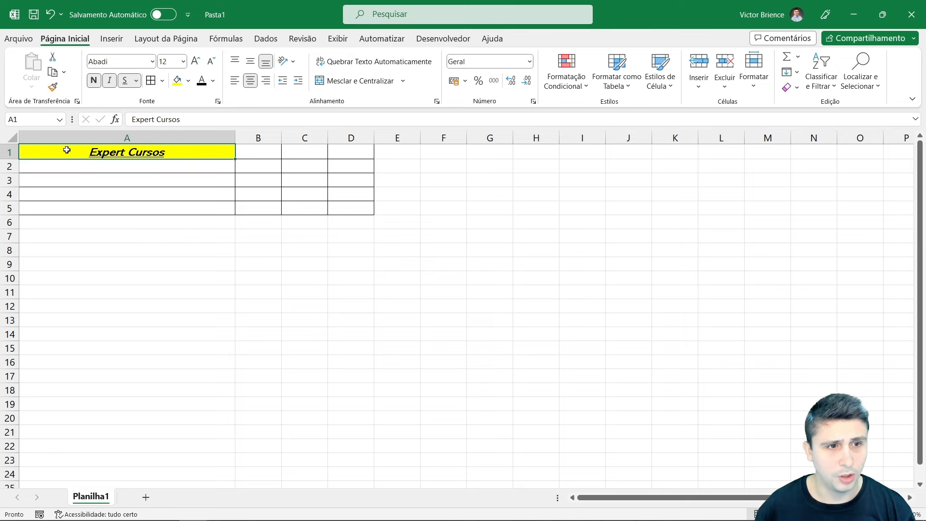
{"action": "left_click_drag", "start_coordinate": [12, 158], "coordinate": [10, 189]}
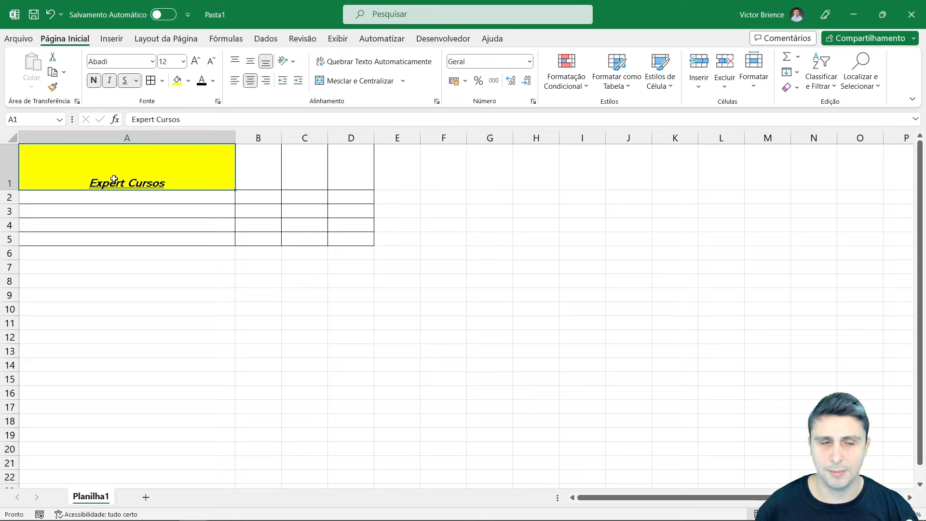
{"action": "left_click", "coordinate": [249, 61]}
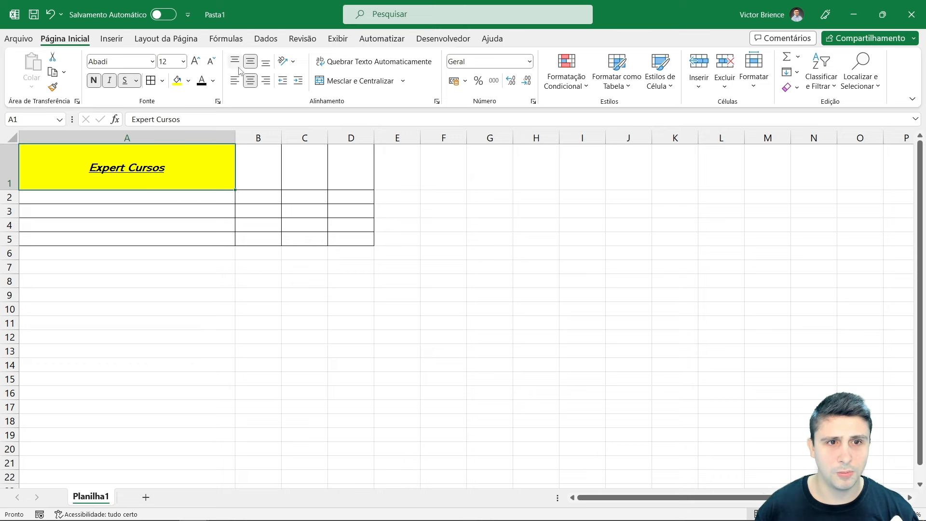
{"action": "left_click", "coordinate": [234, 60]}
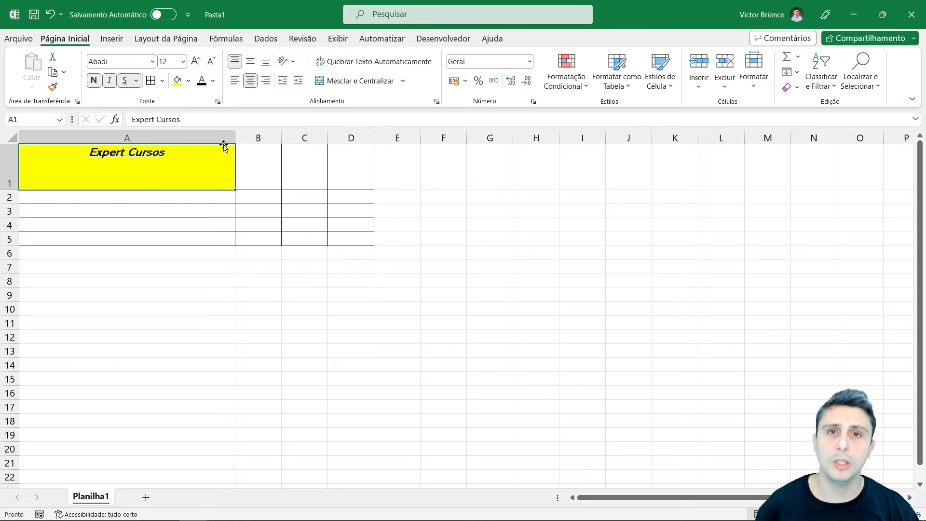
{"action": "left_click", "coordinate": [250, 61]}
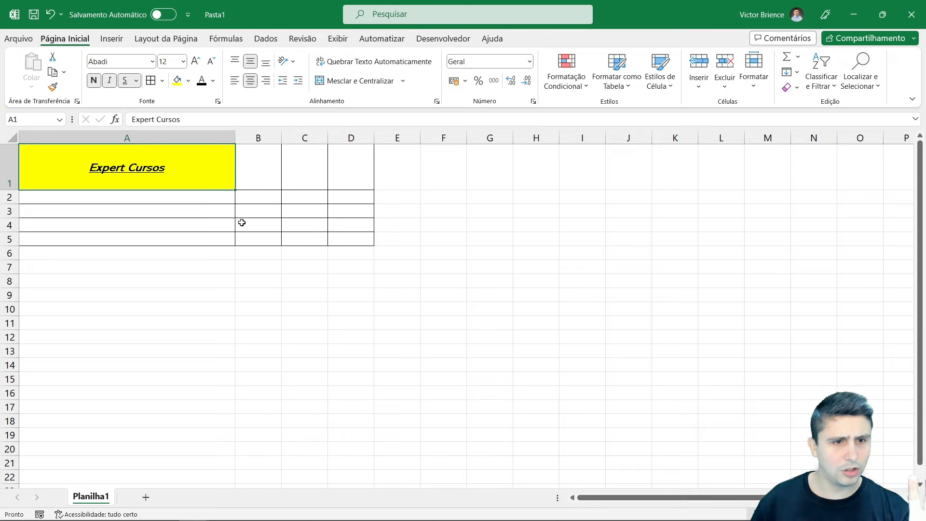
Delete the three empty bordered columns B, C and D
{"action": "right_click", "coordinate": [260, 138]}
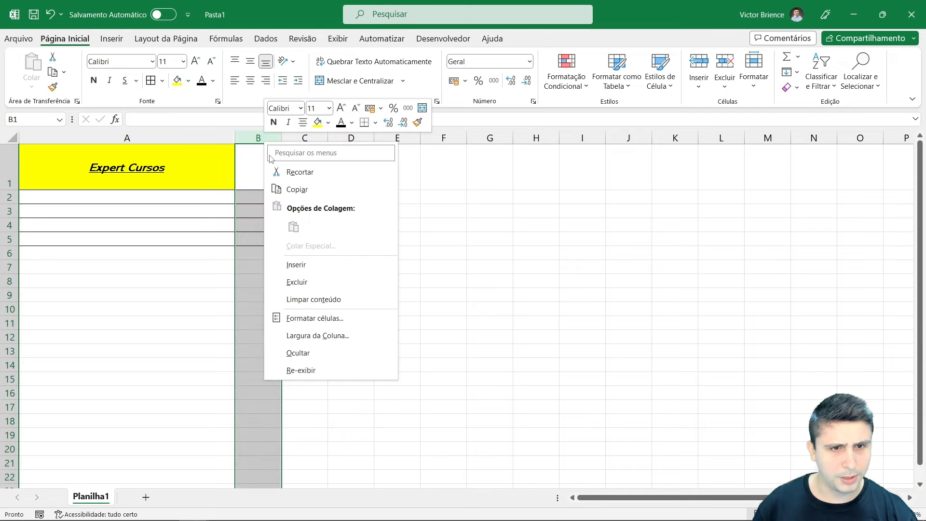
{"action": "left_click", "coordinate": [289, 282]}
{"action": "right_click", "coordinate": [254, 133]}
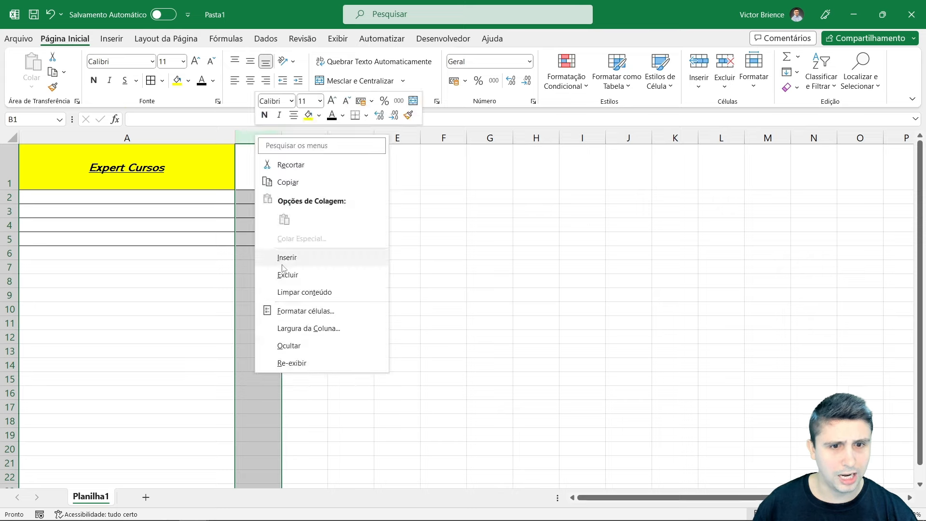
{"action": "left_click", "coordinate": [286, 276]}
{"action": "right_click", "coordinate": [262, 139]}
{"action": "left_click", "coordinate": [293, 259]}
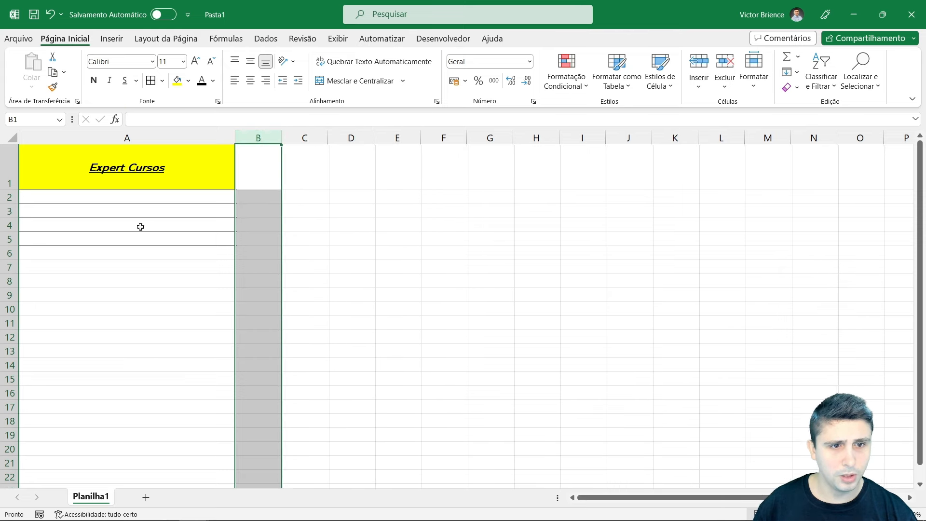
Delete the bordered rows 2 through 5 below the yellow cell
{"action": "left_click_drag", "start_coordinate": [8, 196], "coordinate": [8, 240]}
{"action": "right_click", "coordinate": [4, 226]}
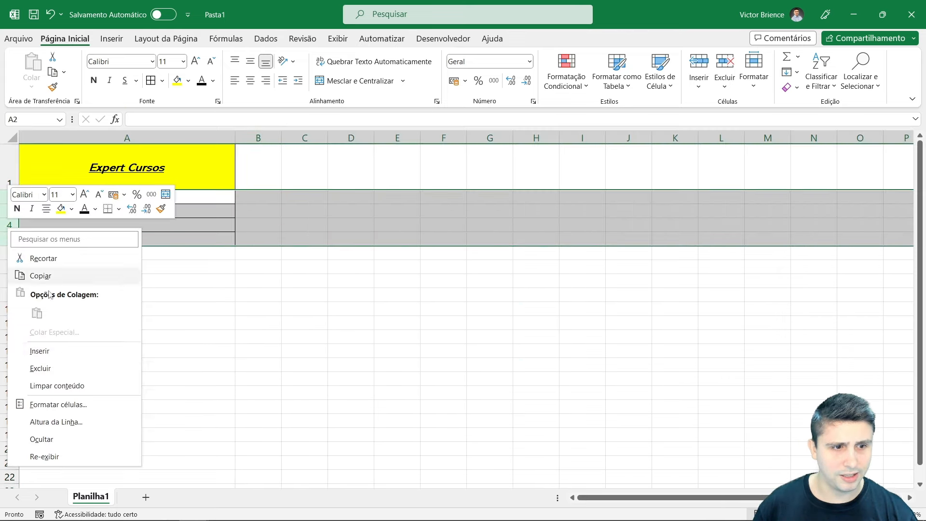
{"action": "left_click", "coordinate": [50, 371]}
{"action": "left_click", "coordinate": [126, 282]}
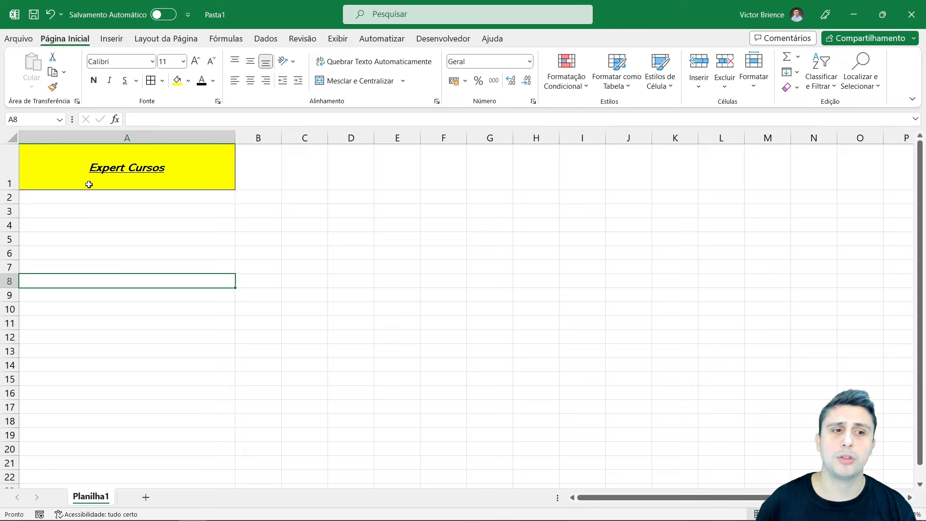
{"action": "left_click", "coordinate": [112, 228]}
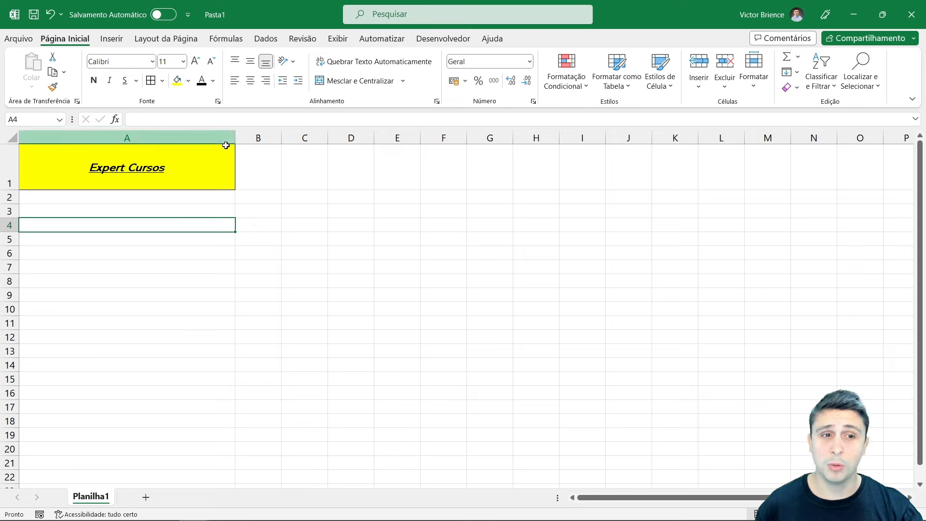
Delete column A with its yellow title cell, and delete the tall row 1
{"action": "left_click", "coordinate": [210, 170]}
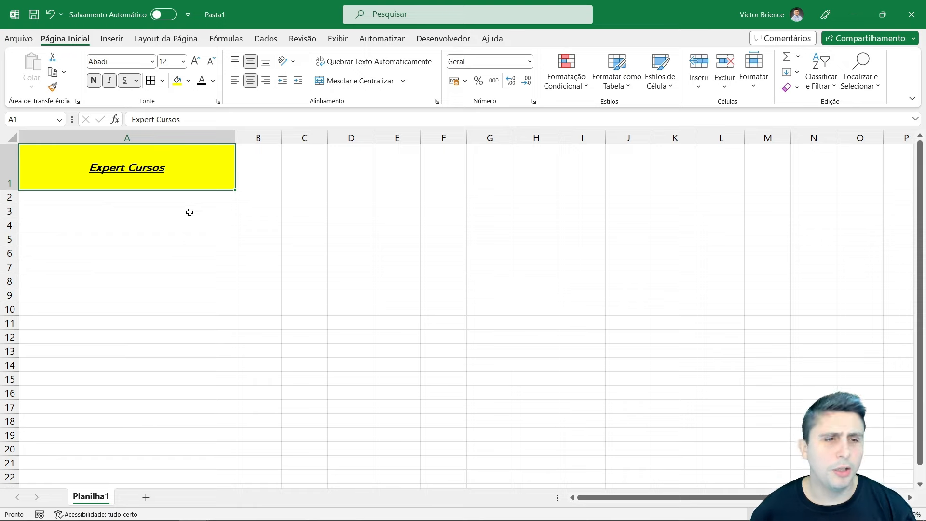
{"action": "left_click", "coordinate": [129, 139]}
{"action": "right_click", "coordinate": [129, 138]}
{"action": "left_click", "coordinate": [190, 284]}
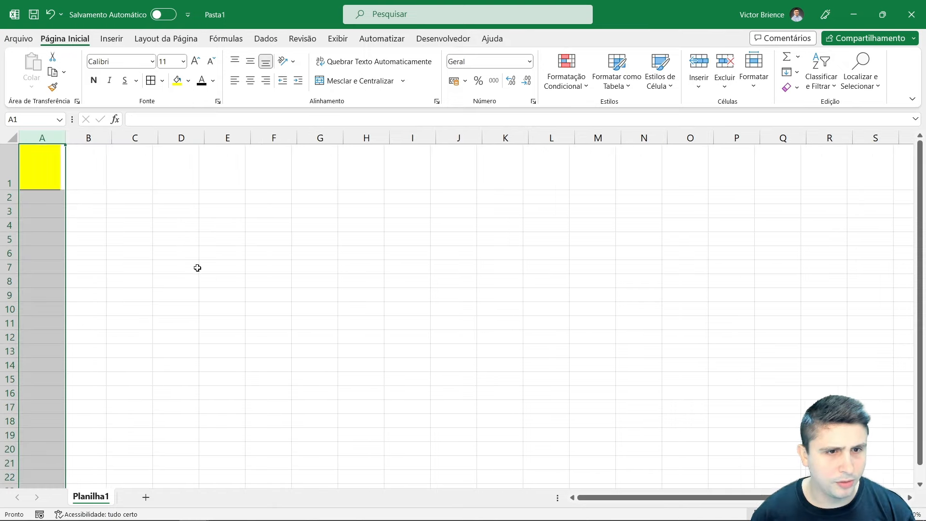
{"action": "left_click", "coordinate": [10, 166]}
{"action": "right_click", "coordinate": [9, 166]}
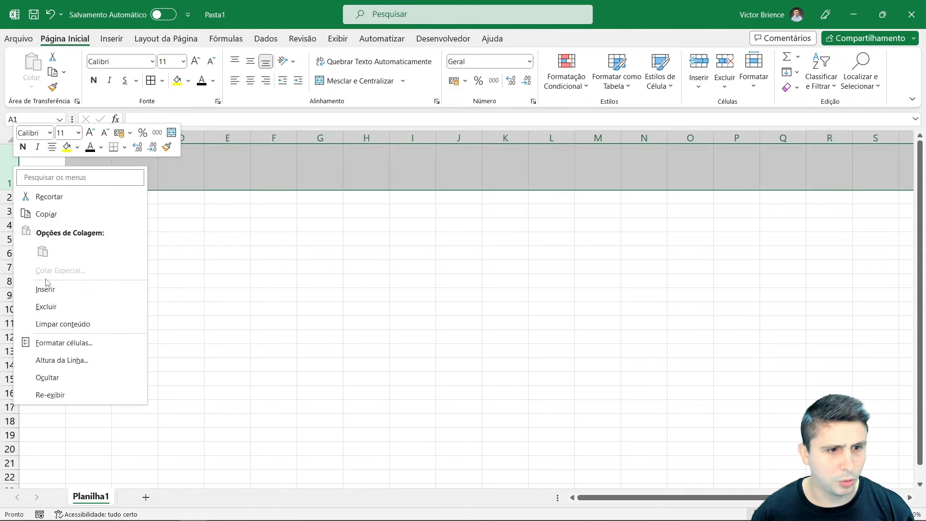
{"action": "left_click", "coordinate": [43, 306]}
{"action": "left_click", "coordinate": [237, 234]}
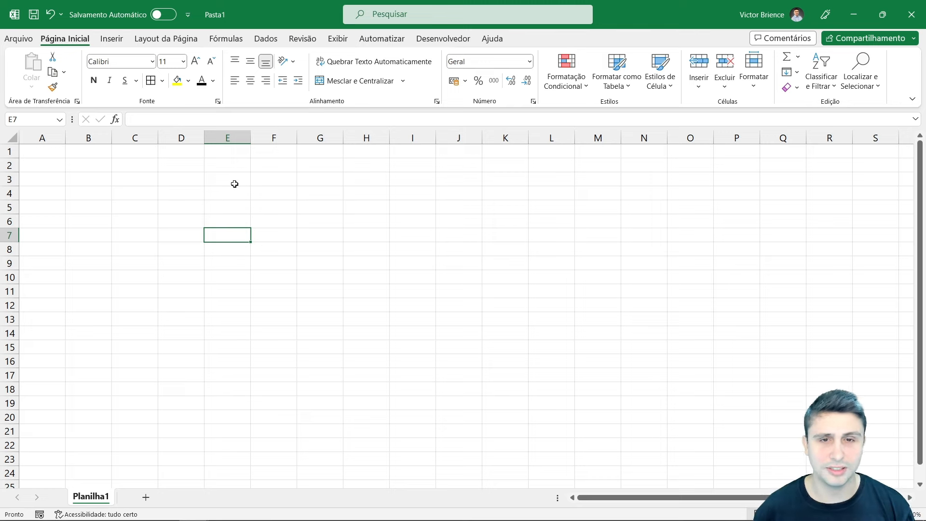
Enter 10 in cell A1 and centre it horizontally
{"action": "left_click", "coordinate": [43, 149]}
{"action": "type", "text": "1"}
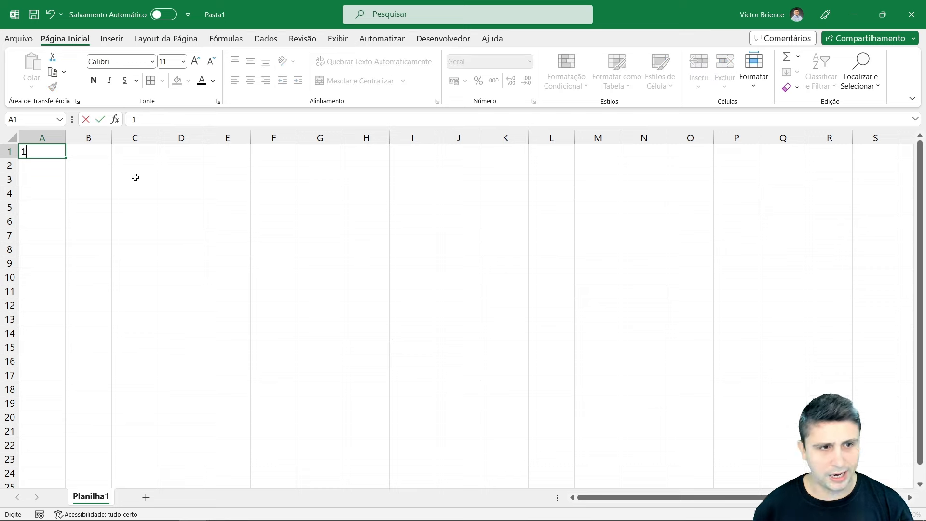
{"action": "type", "text": "0"}
{"action": "key", "text": "Return"}
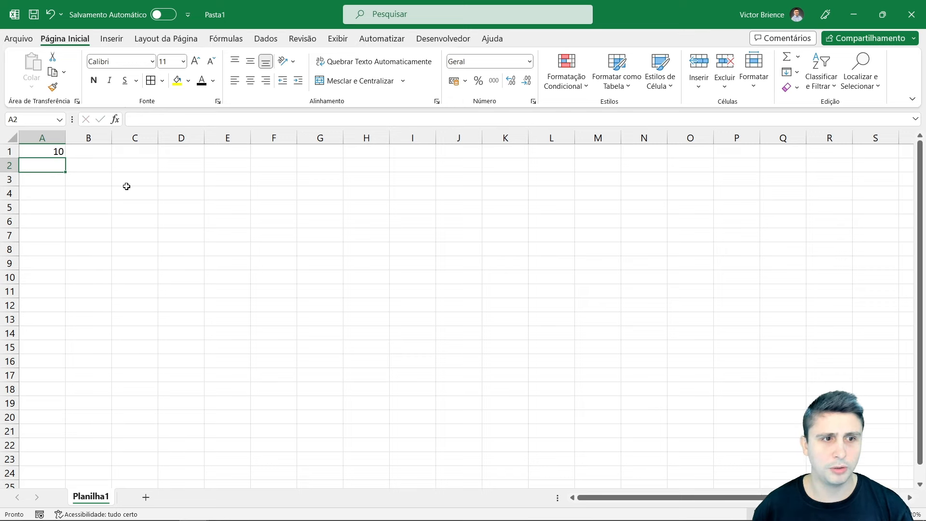
{"action": "left_click", "coordinate": [48, 151]}
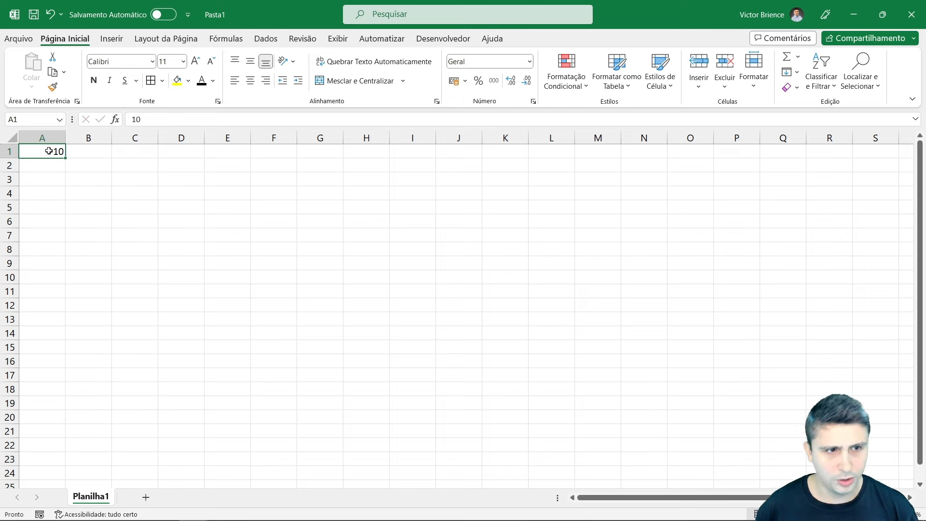
{"action": "left_click", "coordinate": [250, 81]}
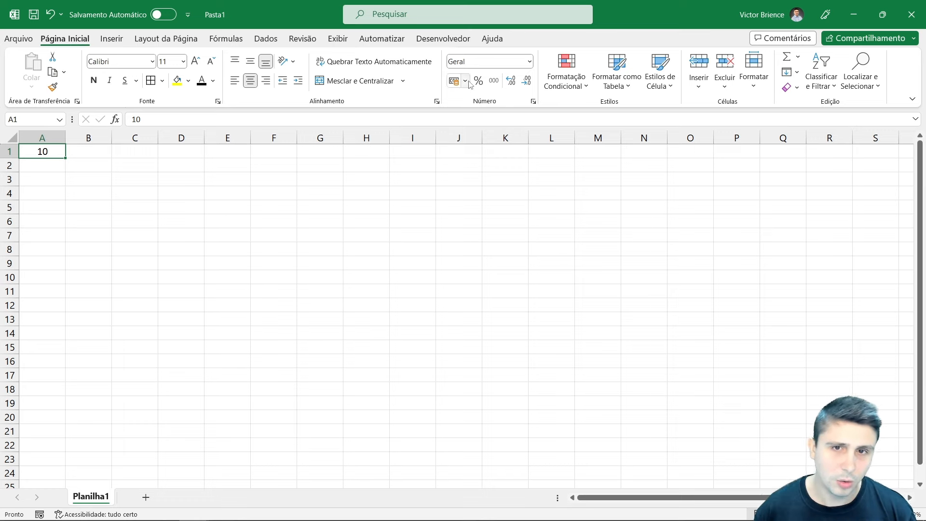
Format cell A1 as Número, and change it to the R$ accounting format
{"action": "left_click", "coordinate": [530, 62]}
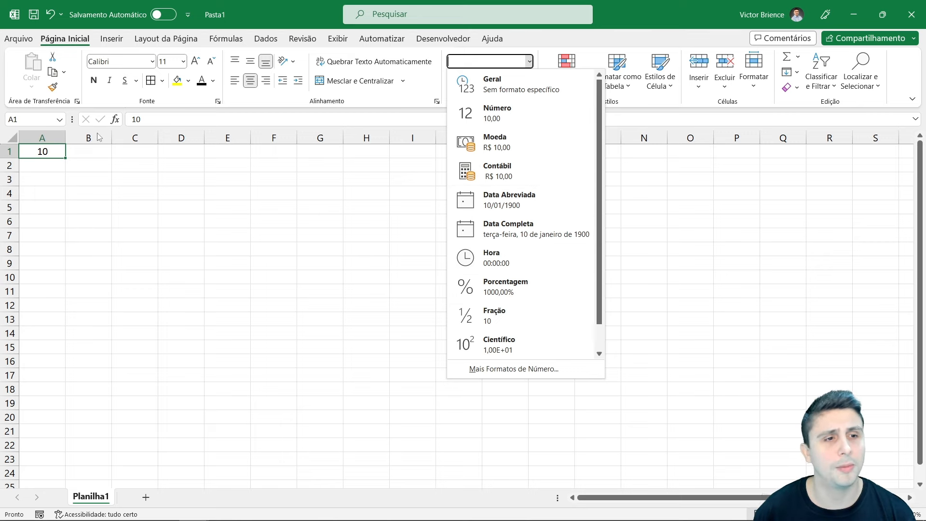
{"action": "left_click", "coordinate": [501, 120]}
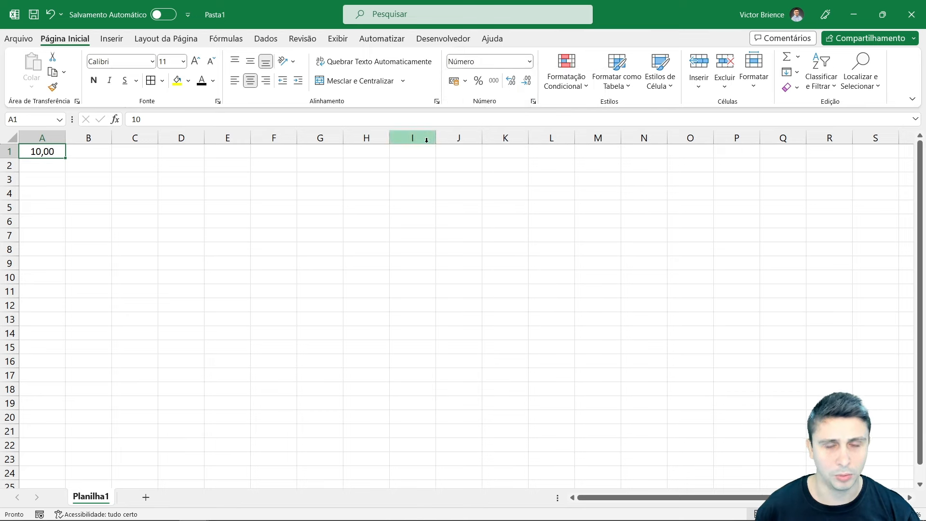
{"action": "left_click", "coordinate": [454, 82]}
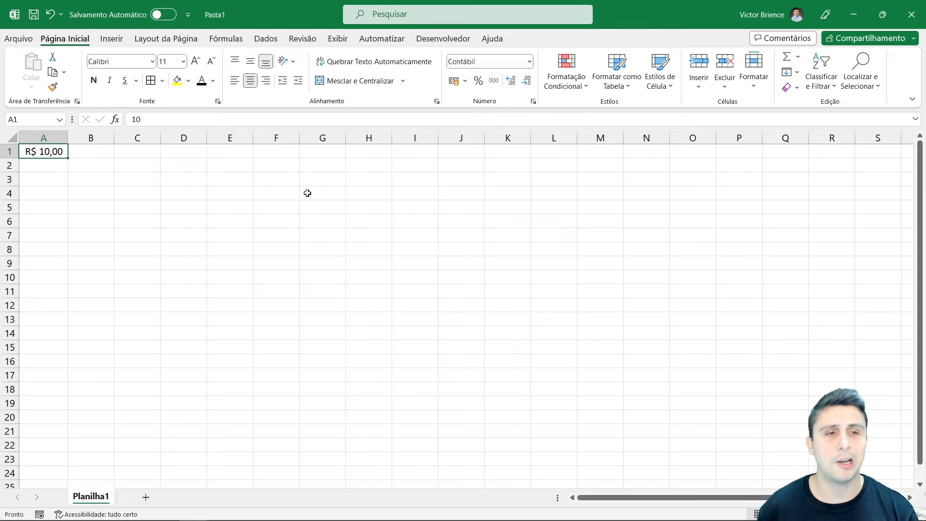
Increase the decimals of cell A1 to seven places and reduce them back to two
{"action": "left_click", "coordinate": [511, 81]}
{"action": "left_click", "coordinate": [511, 81]}
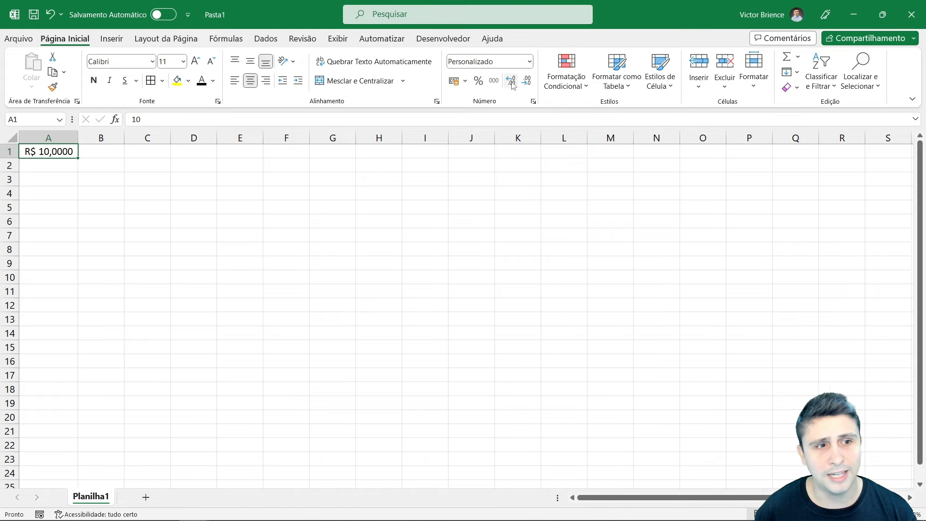
{"action": "left_click", "coordinate": [511, 81]}
{"action": "left_click", "coordinate": [511, 81]}
{"action": "left_click", "coordinate": [511, 81]}
{"action": "left_click", "coordinate": [528, 84]}
{"action": "left_click", "coordinate": [529, 84]}
{"action": "left_click", "coordinate": [528, 84]}
{"action": "left_click", "coordinate": [528, 84]}
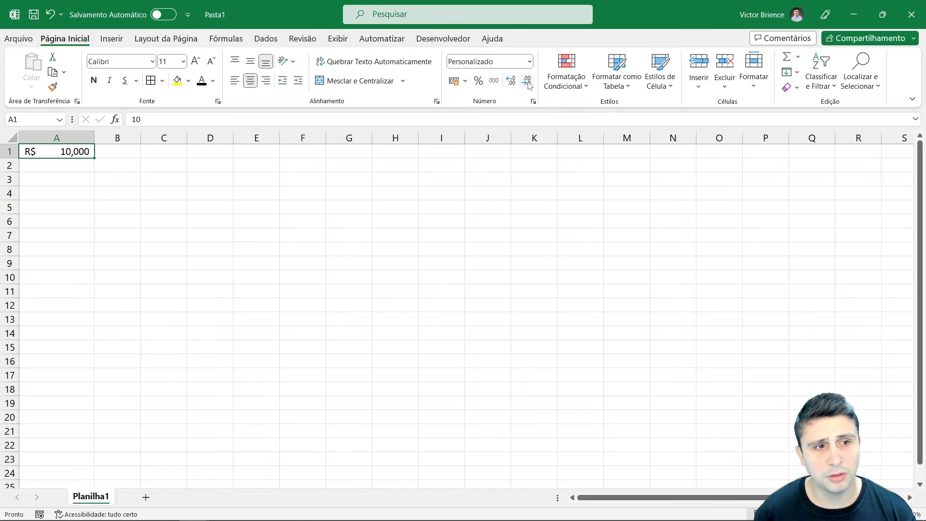
{"action": "left_click", "coordinate": [529, 85]}
{"action": "left_click", "coordinate": [395, 221]}
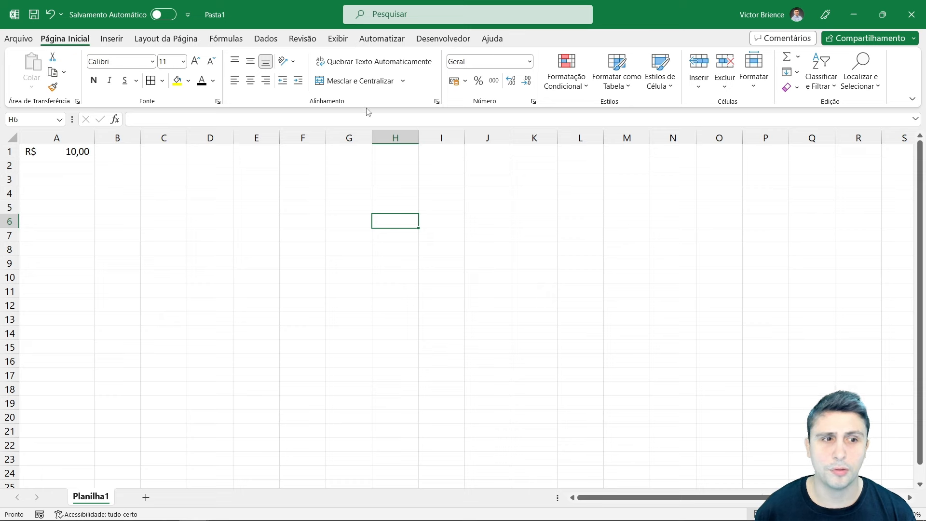
{"action": "left_click", "coordinate": [76, 152]}
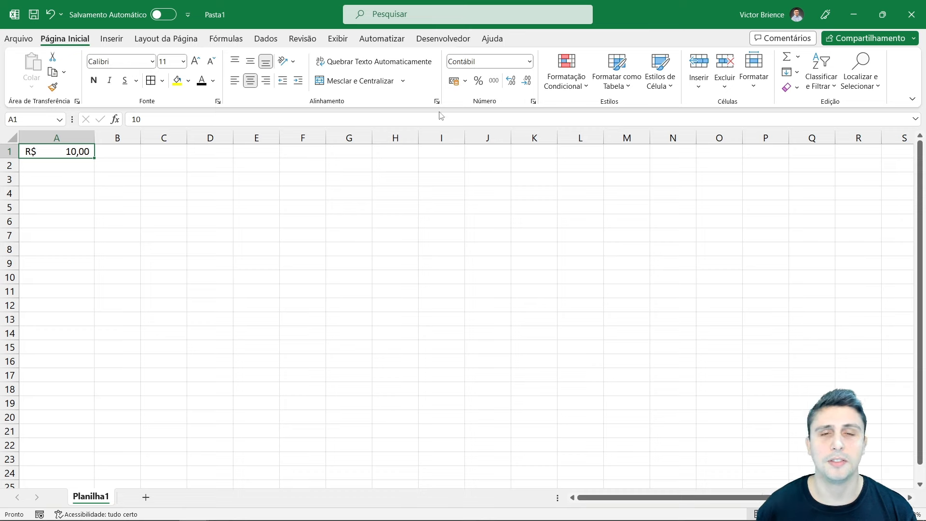
Enter a person's first name in cell A2 and centre it horizontally
{"action": "left_click", "coordinate": [77, 167]}
{"action": "type", "text": "Victor"}
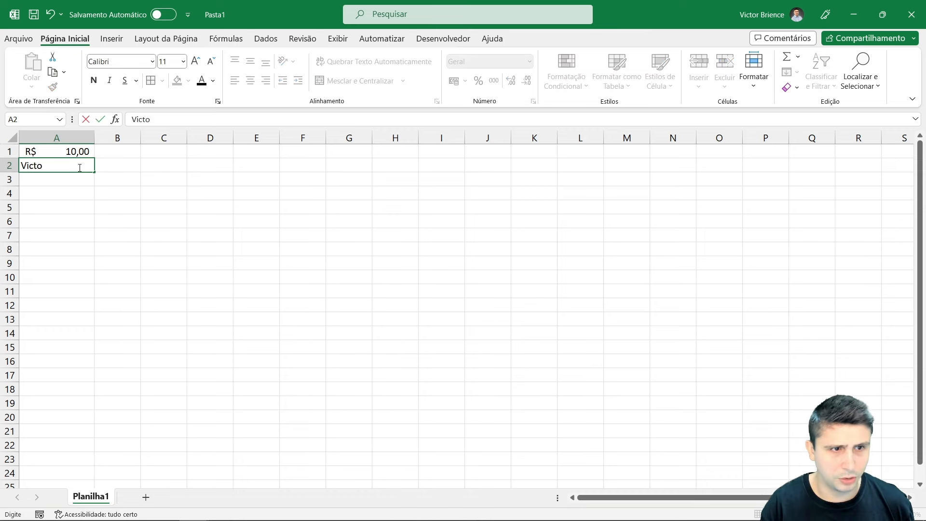
{"action": "key", "text": "Return"}
{"action": "left_click", "coordinate": [73, 166]}
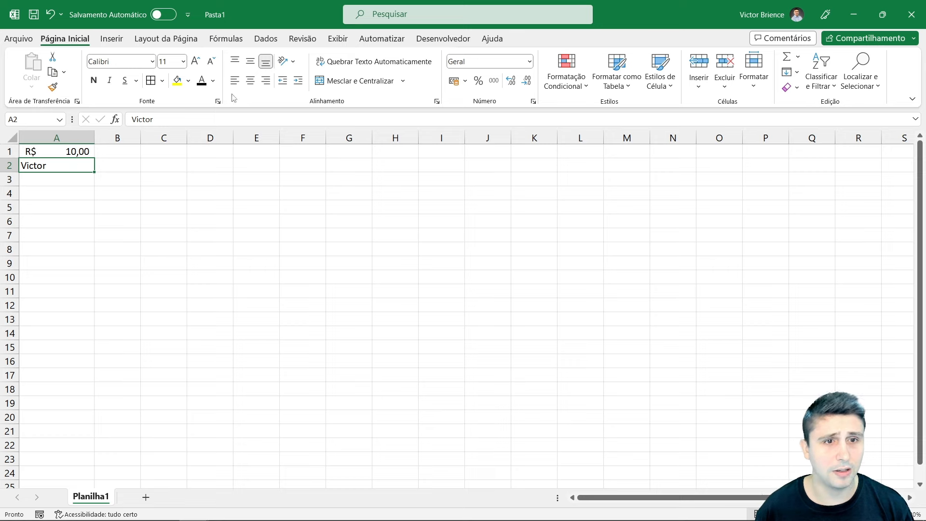
{"action": "left_click", "coordinate": [251, 80]}
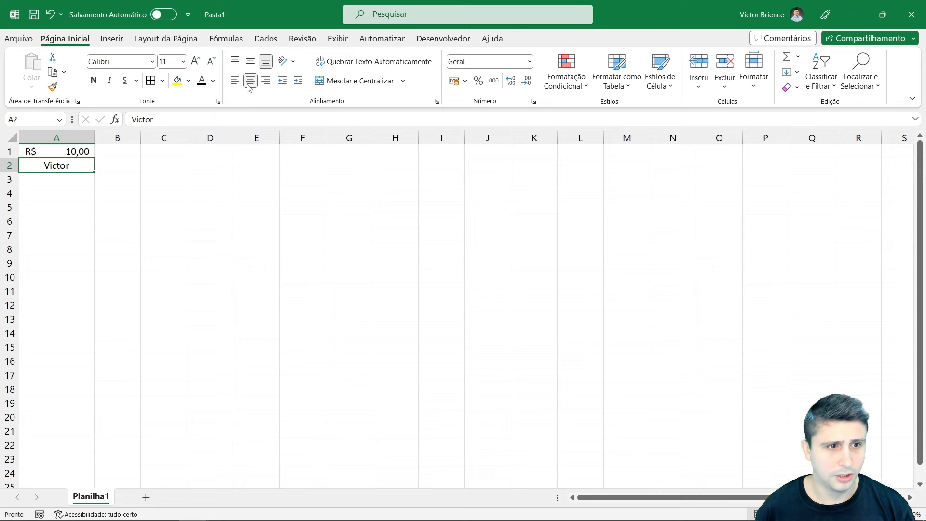
Set the number format of cell A2 to Texto
{"action": "left_click", "coordinate": [529, 62]}
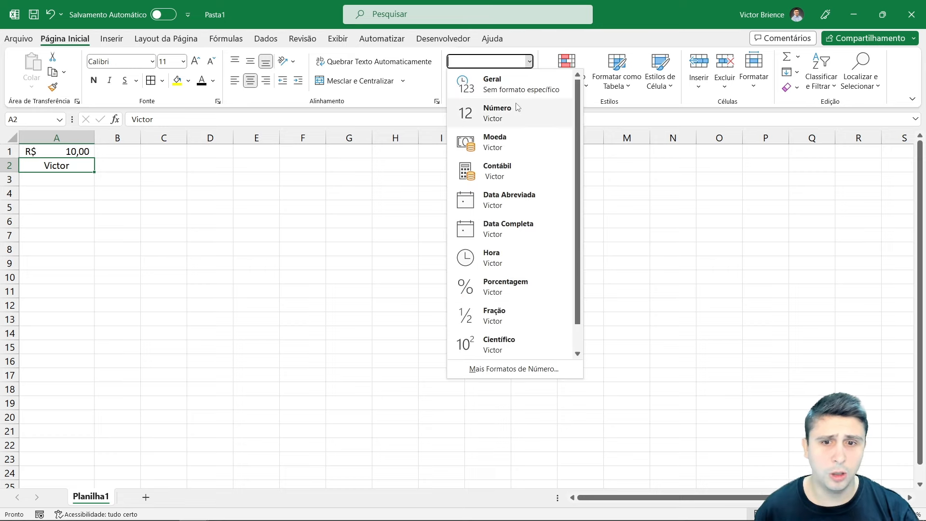
{"action": "scroll", "coordinate": [521, 193], "scroll_direction": "down", "scroll_amount": 1}
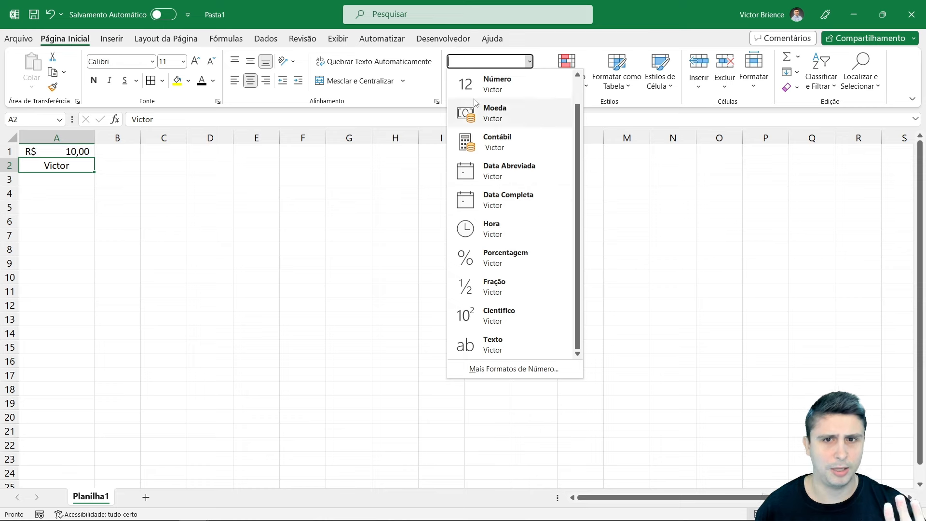
{"action": "scroll", "coordinate": [483, 111], "scroll_direction": "up", "scroll_amount": 1}
{"action": "scroll", "coordinate": [511, 241], "scroll_direction": "down", "scroll_amount": 1}
{"action": "left_click", "coordinate": [511, 343]}
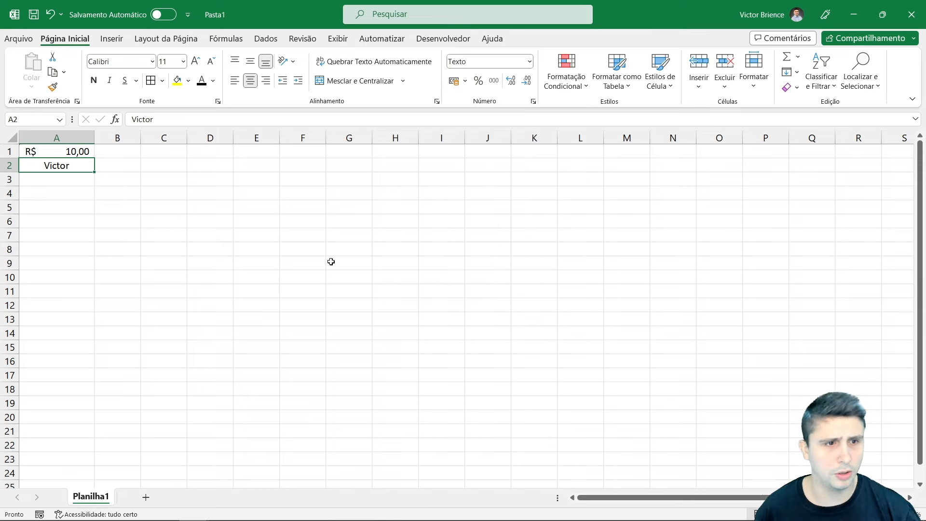
{"action": "left_click", "coordinate": [224, 226]}
{"action": "left_click", "coordinate": [69, 168]}
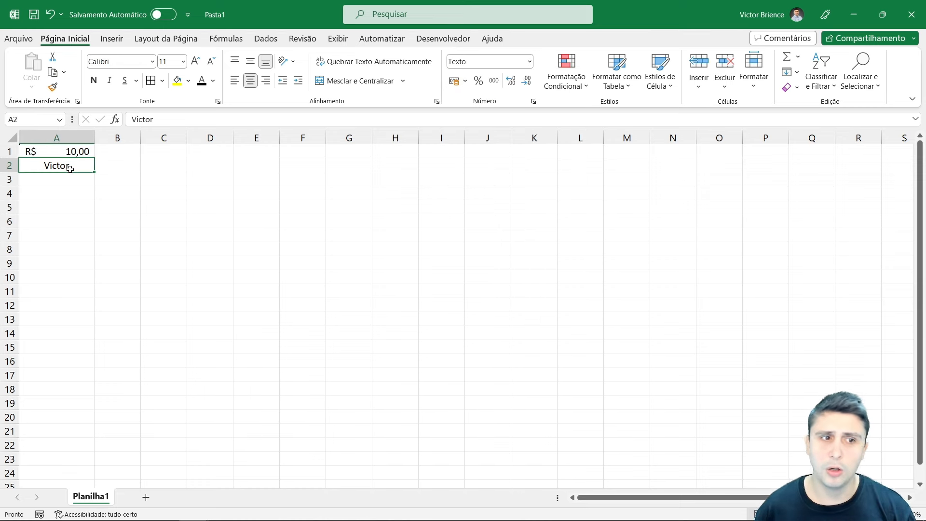
{"action": "left_click", "coordinate": [66, 204]}
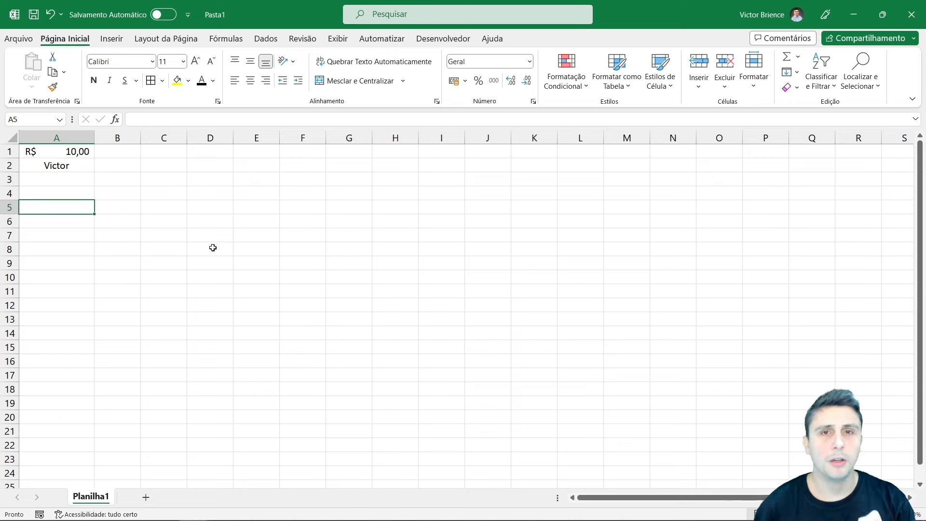
Clear the contents of cells A1 and A2
{"action": "left_click", "coordinate": [62, 156]}
{"action": "key", "text": "Delete"}
{"action": "left_click", "coordinate": [46, 165]}
{"action": "key", "text": "Delete"}
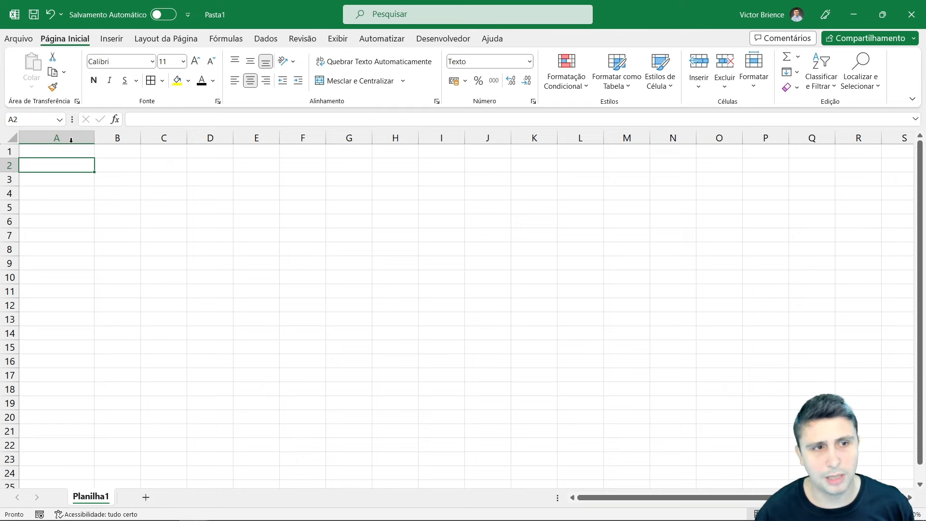
Set the width of columns A and B to 20
{"action": "left_click", "coordinate": [71, 138]}
{"action": "left_click", "coordinate": [116, 137]}
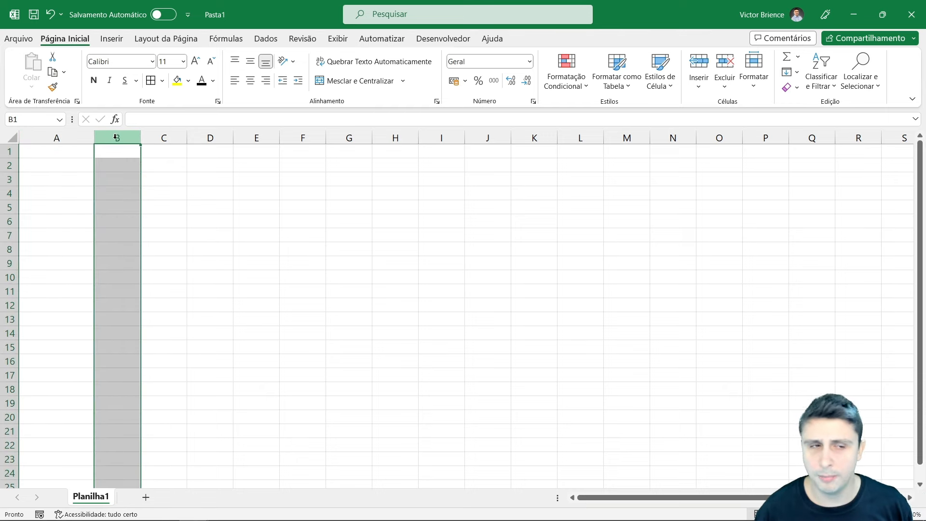
{"action": "left_click", "coordinate": [74, 137]}
{"action": "left_click_drag", "start_coordinate": [75, 135], "coordinate": [114, 137]}
{"action": "right_click", "coordinate": [81, 139]}
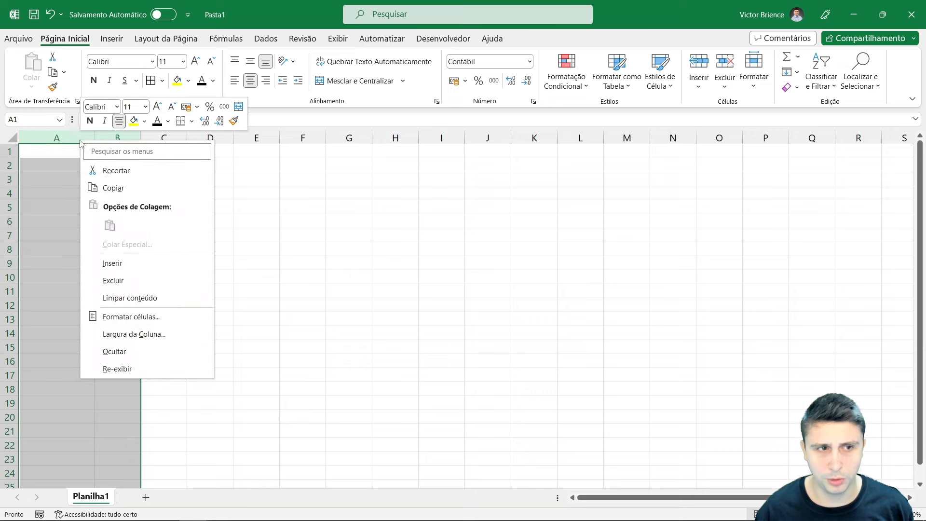
{"action": "left_click", "coordinate": [130, 335]}
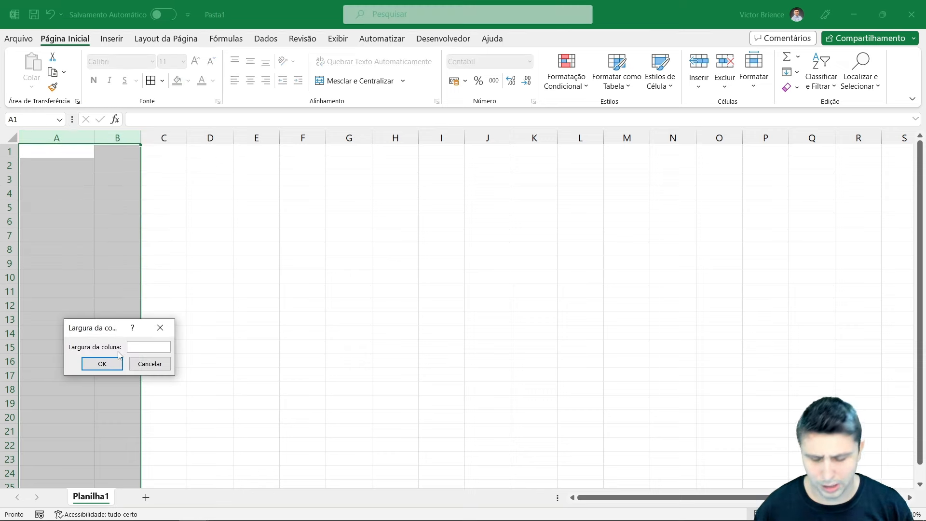
{"action": "type", "text": "20"}
{"action": "left_click", "coordinate": [106, 364]}
{"action": "left_click", "coordinate": [238, 301]}
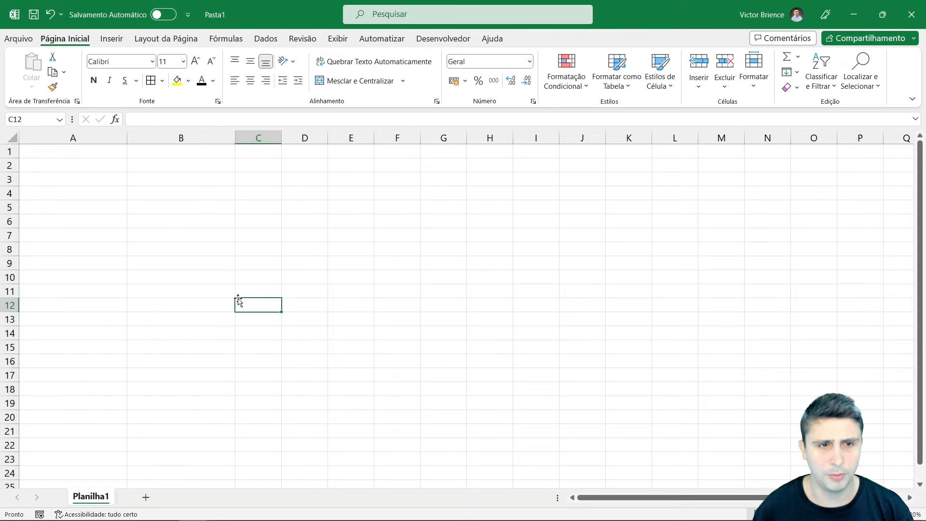
Enter the labels HOJE, AGORA, SOMA and SUBTRAÇÃO in cells A1 to A4
{"action": "left_click", "coordinate": [91, 155]}
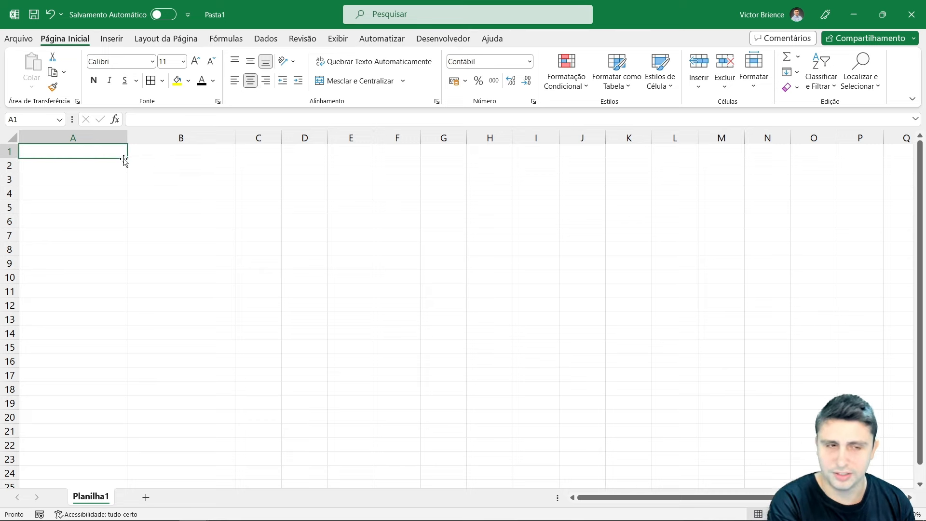
{"action": "key", "text": "Right"}
{"action": "key", "text": "Left"}
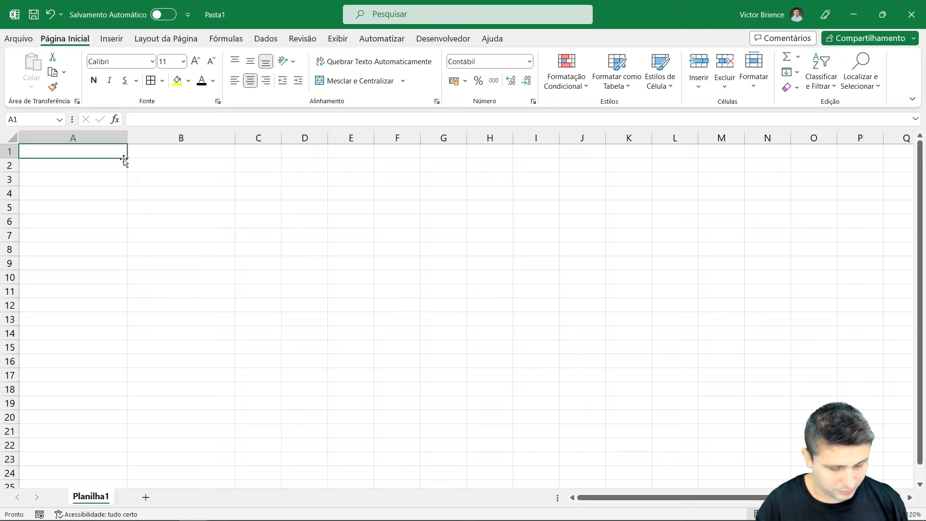
{"action": "type", "text": "HOJE"}
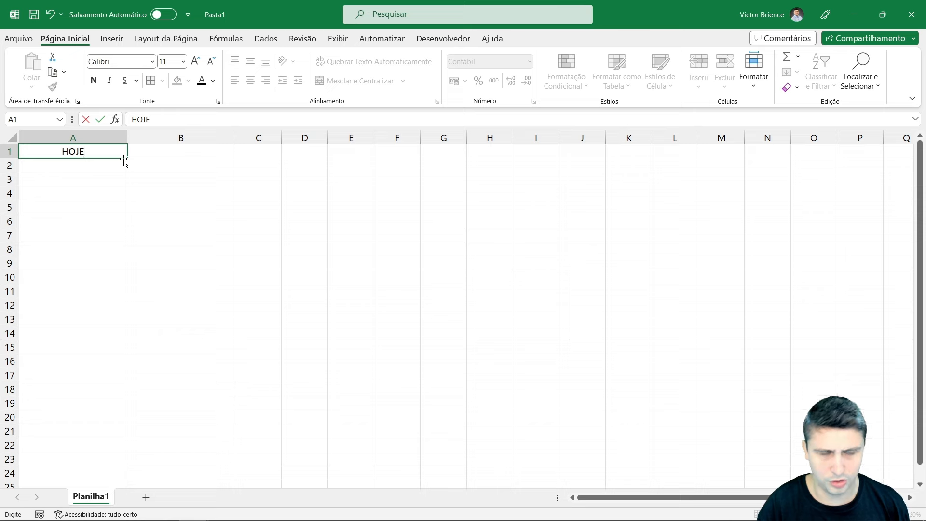
{"action": "key", "text": "Return"}
{"action": "type", "text": "AGORA"}
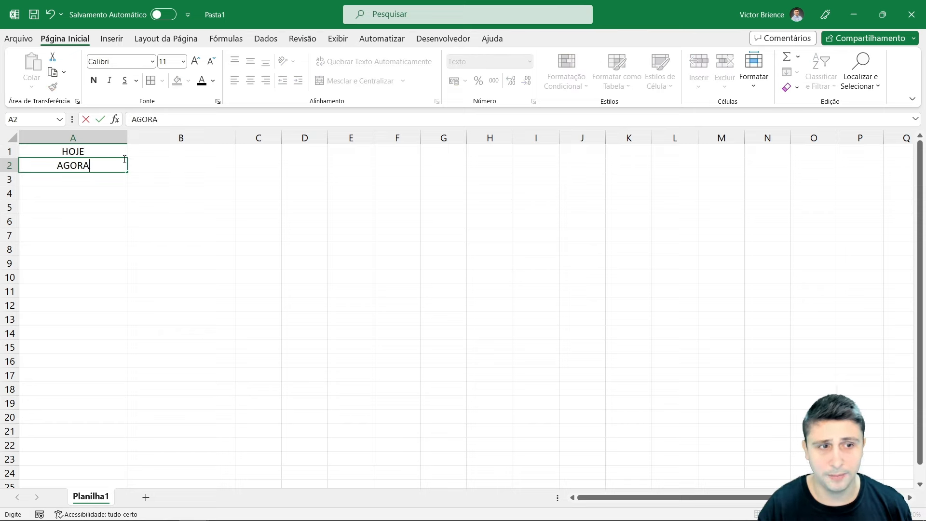
{"action": "key", "text": "Return"}
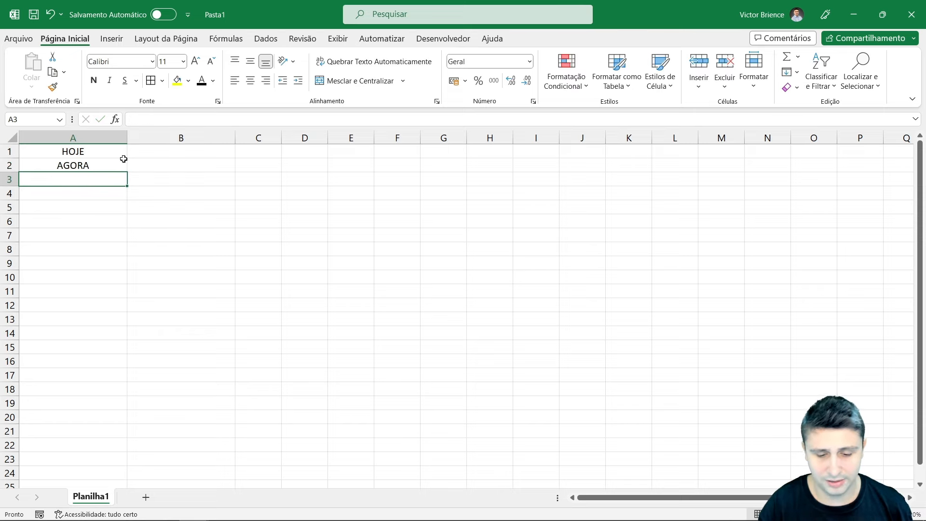
{"action": "type", "text": "SOMA"}
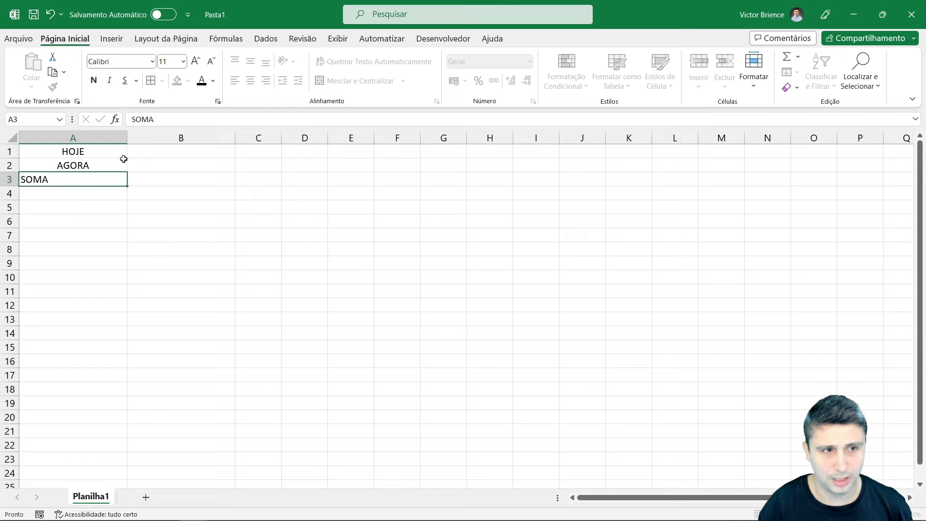
{"action": "key", "text": "Return"}
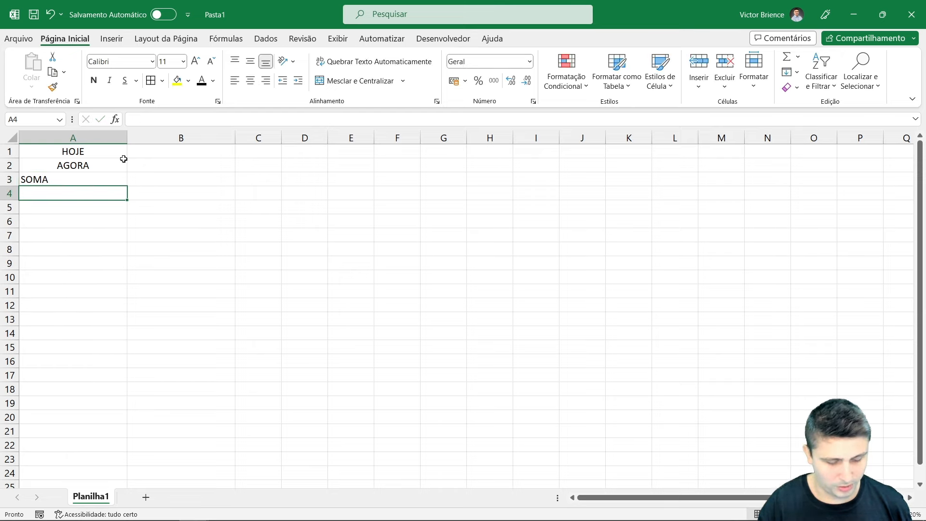
{"action": "type", "text": "SUBTRAÇÃO"}
{"action": "key", "text": "Return"}
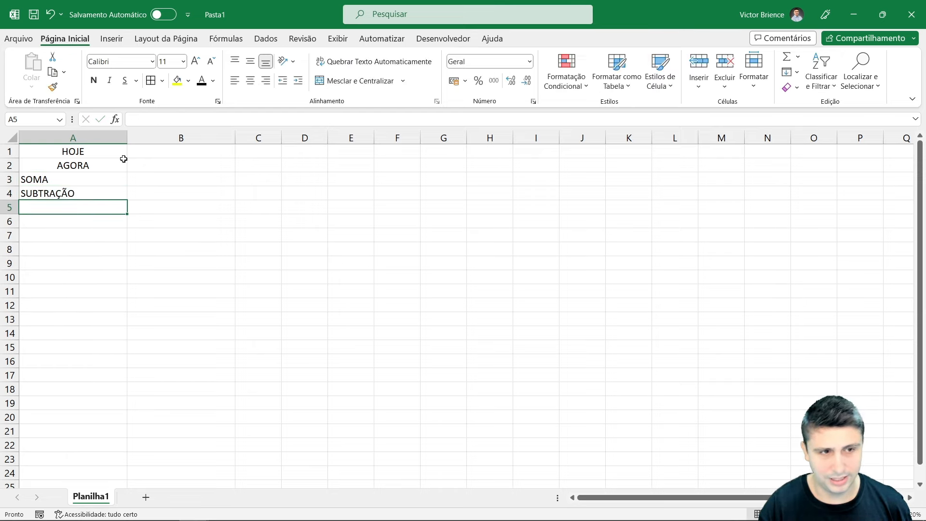
Enter the labels MULTIPLICAÇÃO, DIVISÃO, MÉDIA and CONT.VALORES in cells A5 to A8
{"action": "type", "text": "MULTIPLICAÇÃO"}
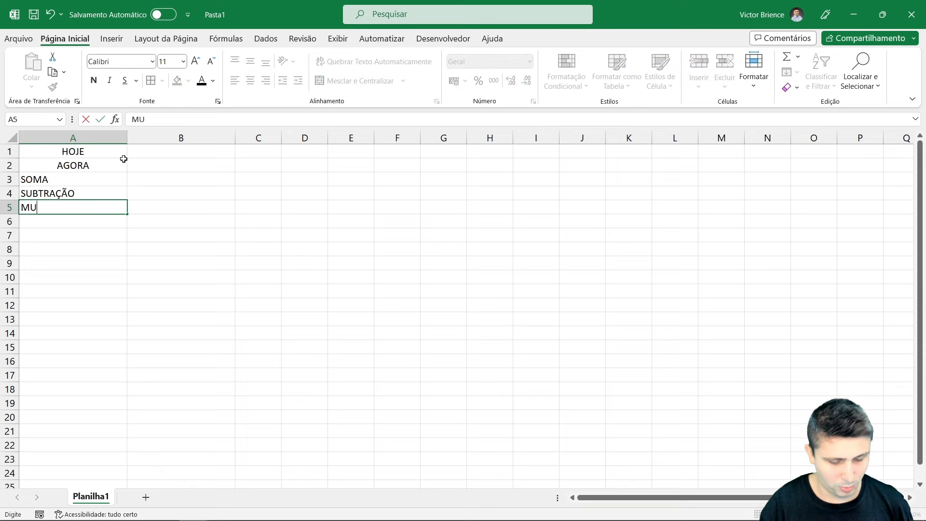
{"action": "key", "text": "Return"}
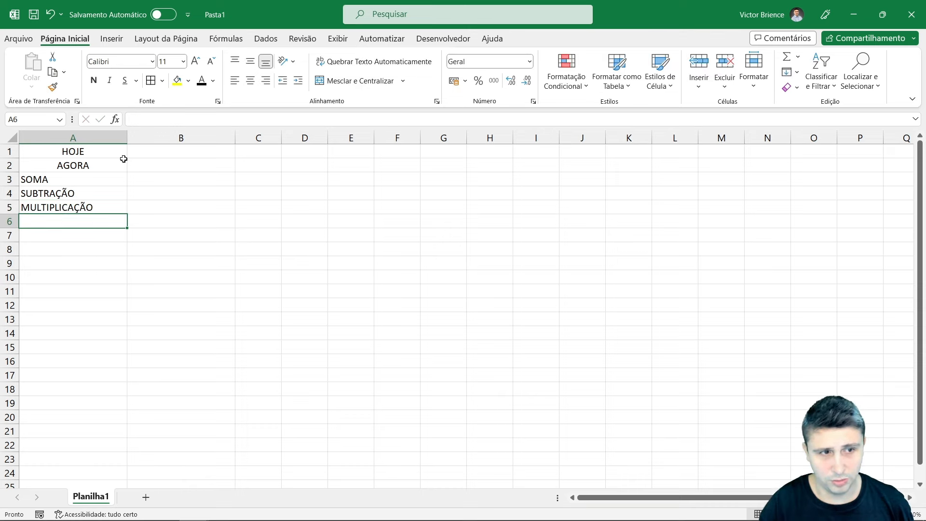
{"action": "type", "text": "DIVISÃO"}
{"action": "key", "text": "Return"}
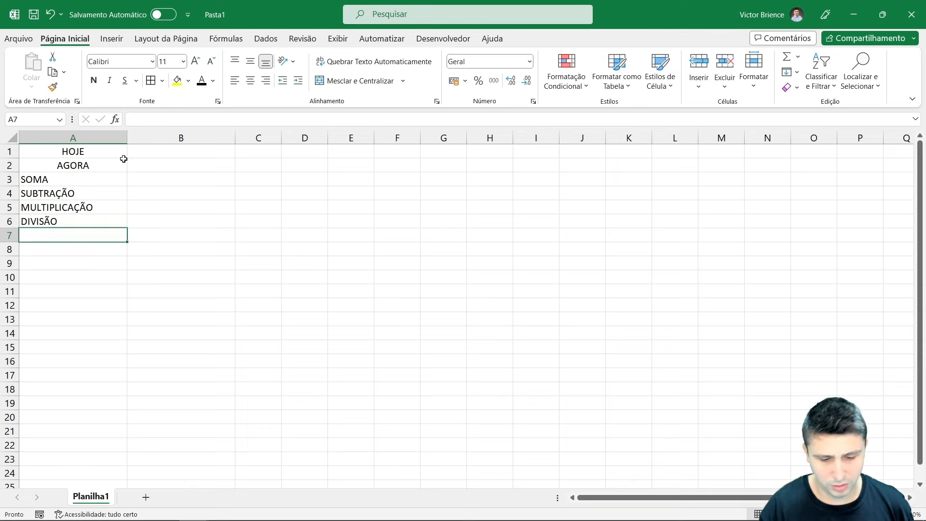
{"action": "type", "text": "MÉDIA"}
{"action": "key", "text": "Return"}
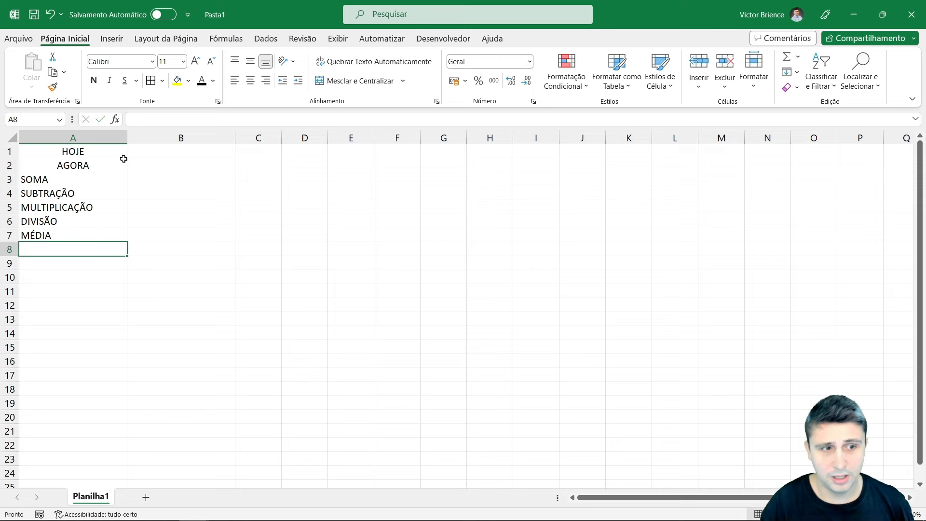
{"action": "type", "text": "CONT.VALORES"}
{"action": "key", "text": "Return"}
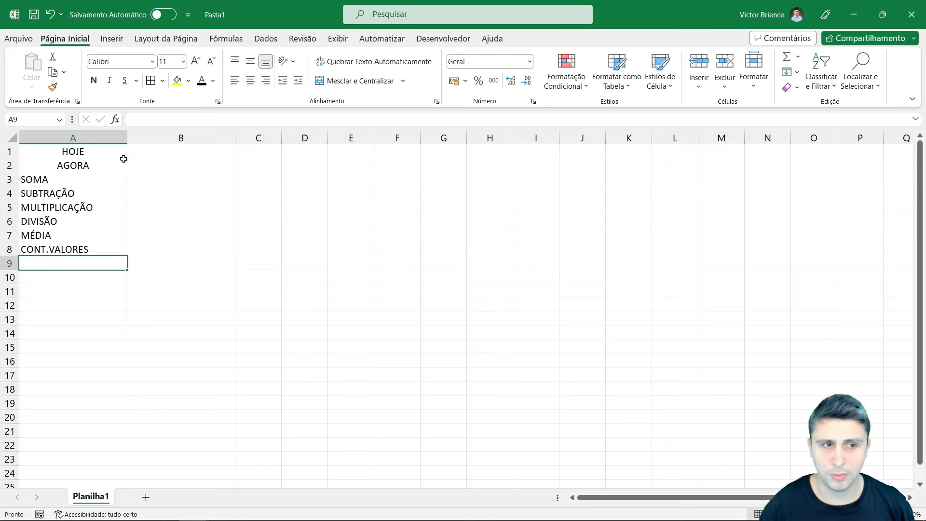
Centre the labels in cells A3 to A8 horizontally
{"action": "left_click_drag", "start_coordinate": [91, 179], "coordinate": [97, 254]}
{"action": "left_click", "coordinate": [251, 80]}
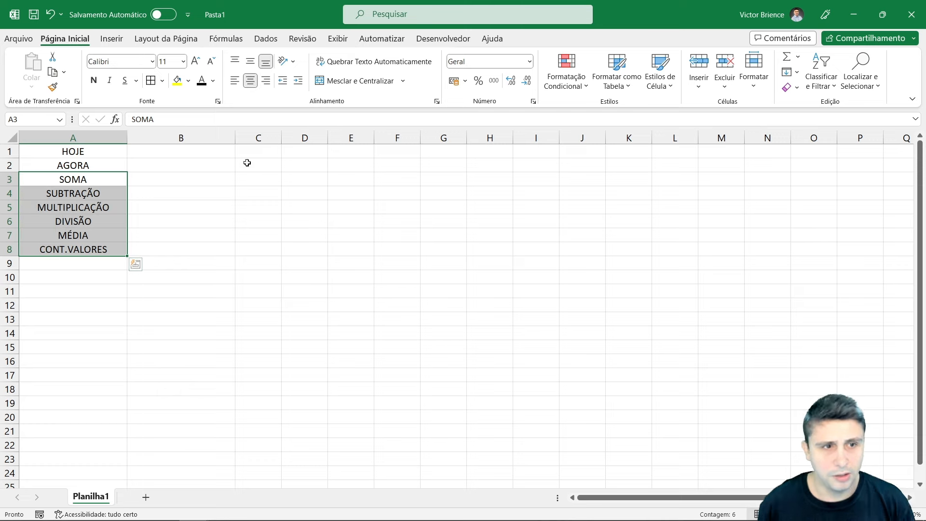
{"action": "left_click", "coordinate": [206, 232]}
Apply all borders to the range A1:B8 and fill the label cells A1:A8 with light green
{"action": "left_click_drag", "start_coordinate": [106, 154], "coordinate": [170, 247]}
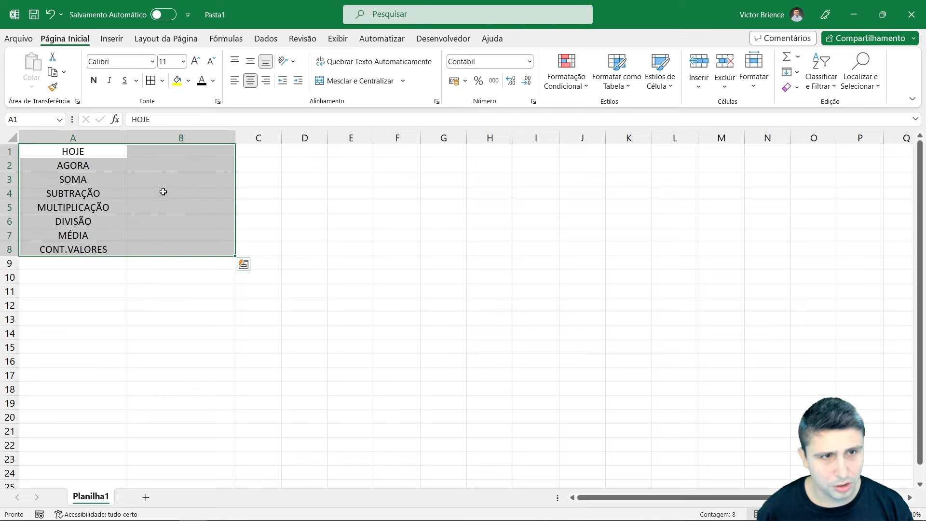
{"action": "left_click", "coordinate": [152, 81]}
{"action": "left_click_drag", "start_coordinate": [76, 151], "coordinate": [79, 248]}
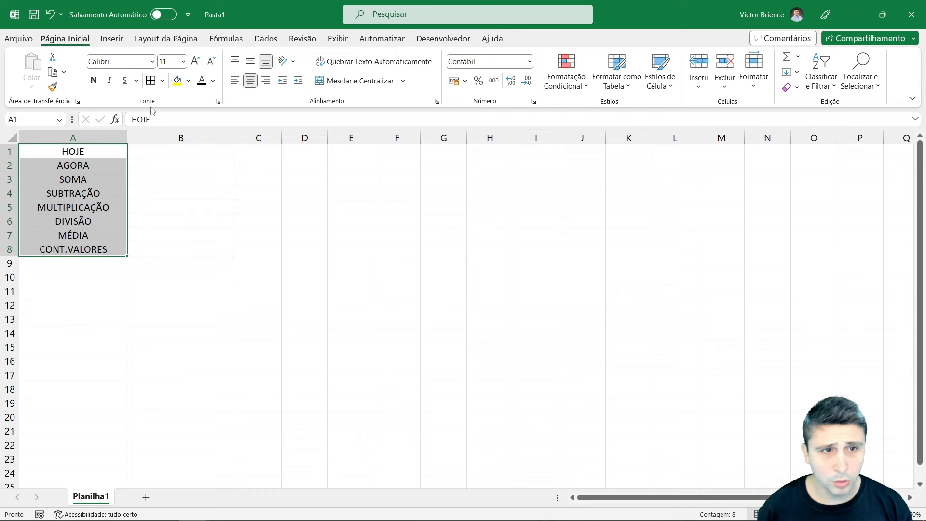
{"action": "left_click", "coordinate": [188, 81]}
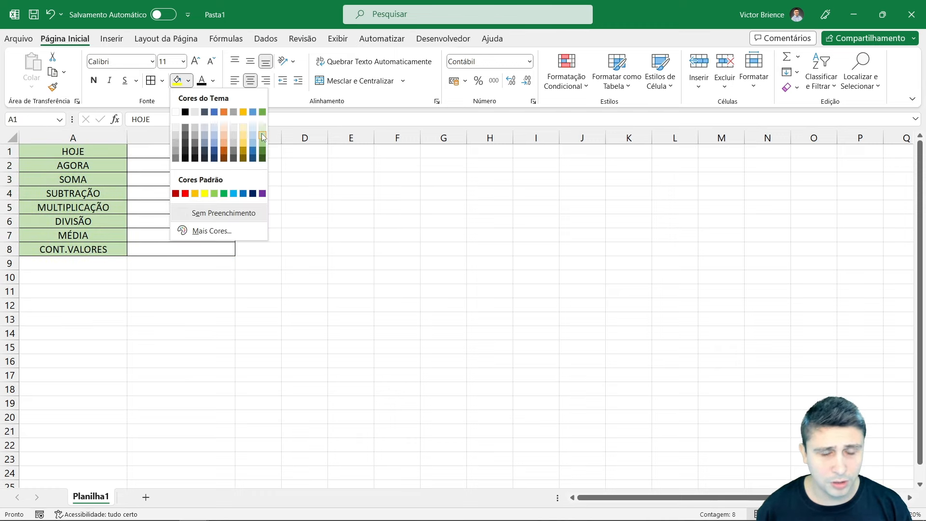
{"action": "left_click", "coordinate": [262, 133]}
{"action": "left_click", "coordinate": [165, 295]}
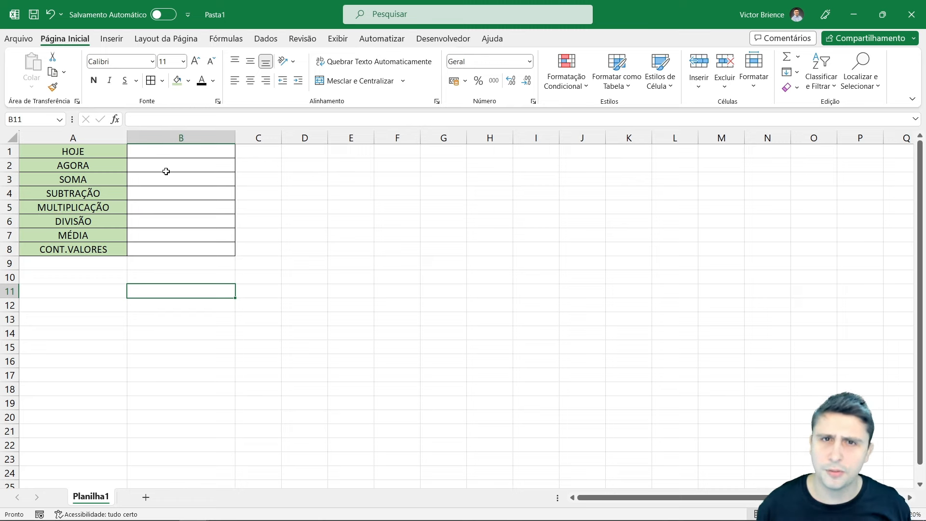
Enter the formula =HOJE() in cell B1 beside the HOJE label
{"action": "left_click", "coordinate": [166, 152]}
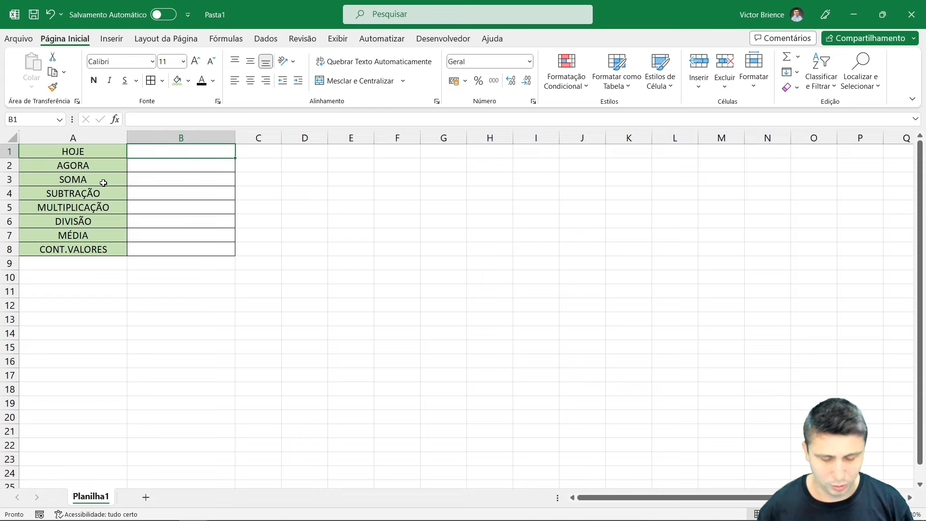
{"action": "type", "text": "="}
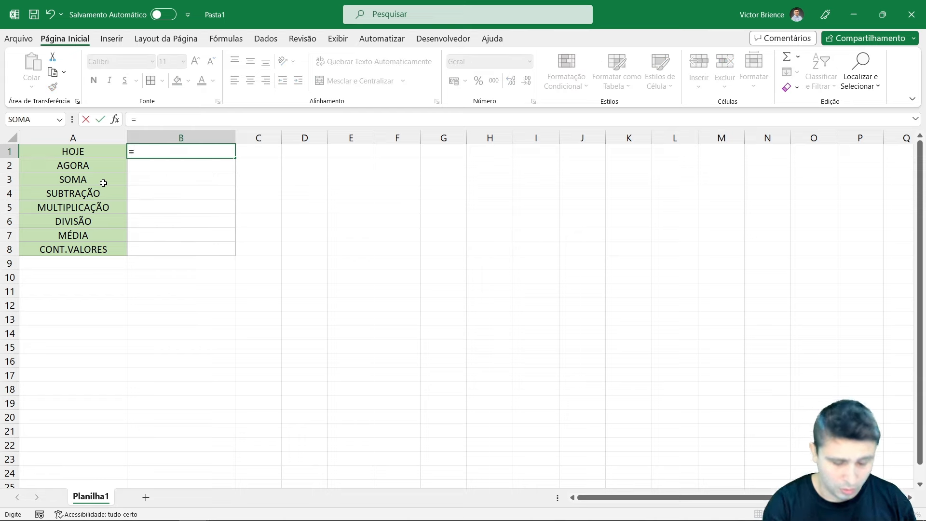
{"action": "type", "text": "HOJE"}
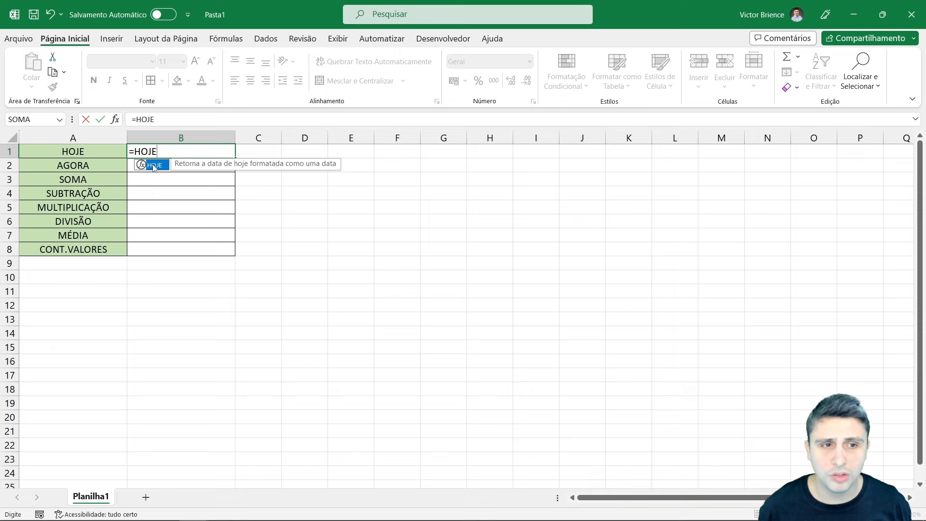
{"action": "double_click", "coordinate": [157, 165]}
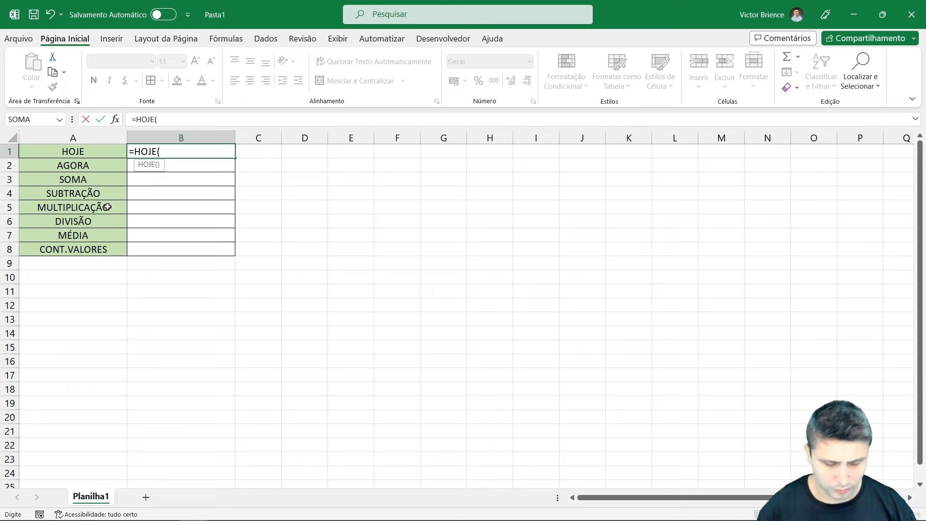
{"action": "type", "text": ")"}
{"action": "key", "text": "Return"}
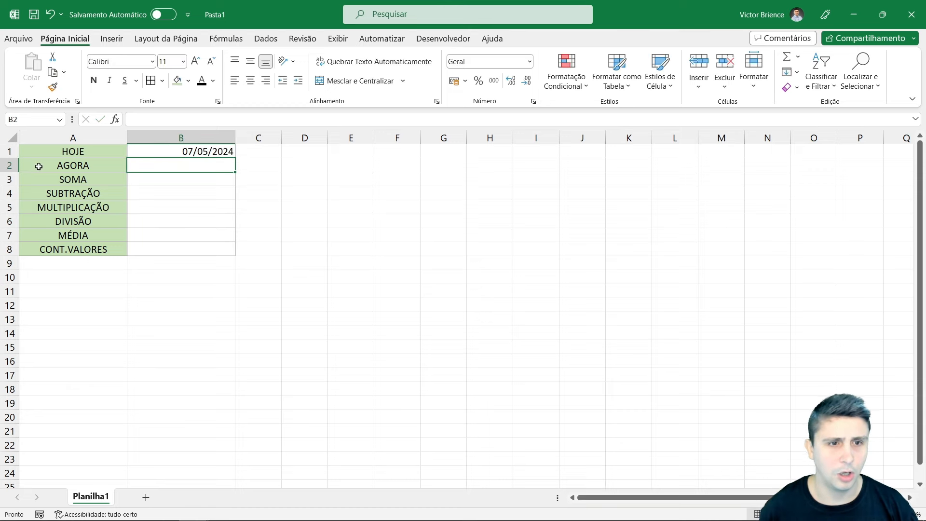
{"action": "left_click", "coordinate": [166, 145]}
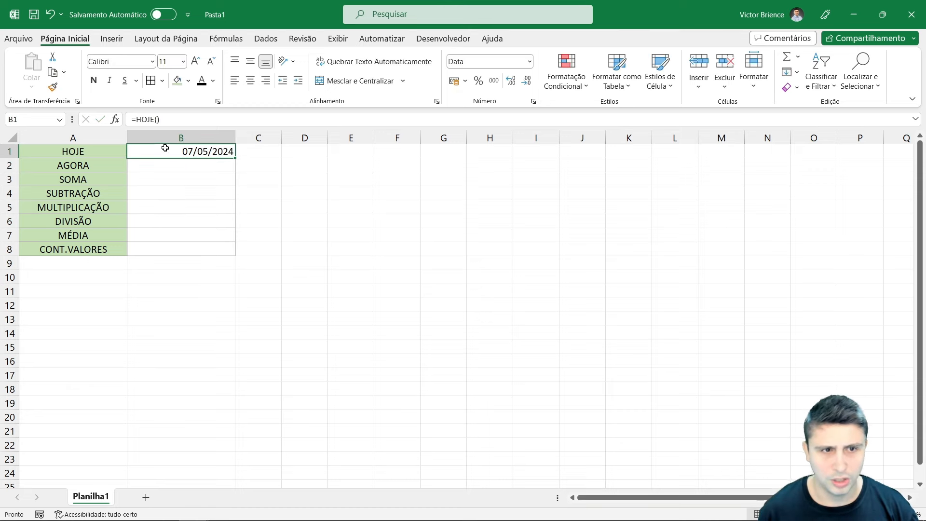
{"action": "left_click_drag", "start_coordinate": [165, 149], "coordinate": [172, 248]}
{"action": "left_click", "coordinate": [174, 246]}
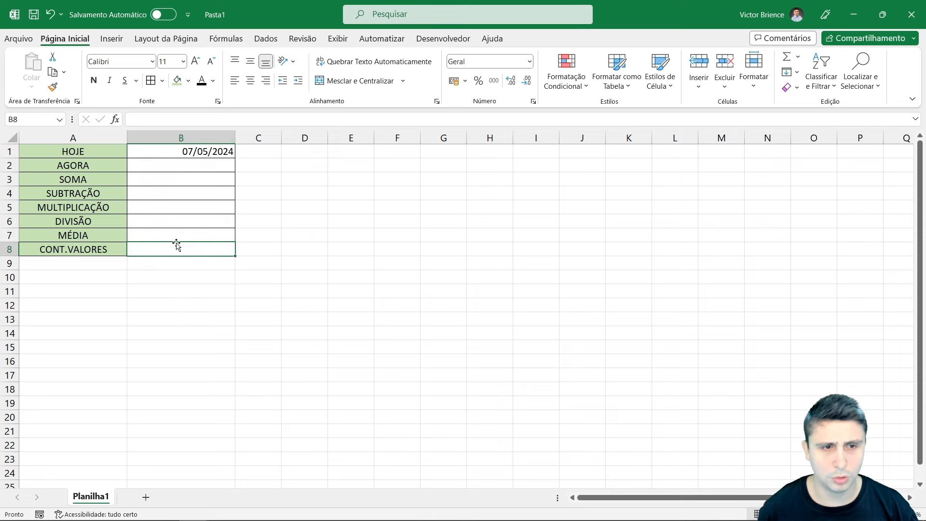
{"action": "left_click", "coordinate": [166, 150]}
{"action": "left_click_drag", "start_coordinate": [166, 158], "coordinate": [167, 192]}
{"action": "left_click_drag", "start_coordinate": [166, 194], "coordinate": [167, 246]}
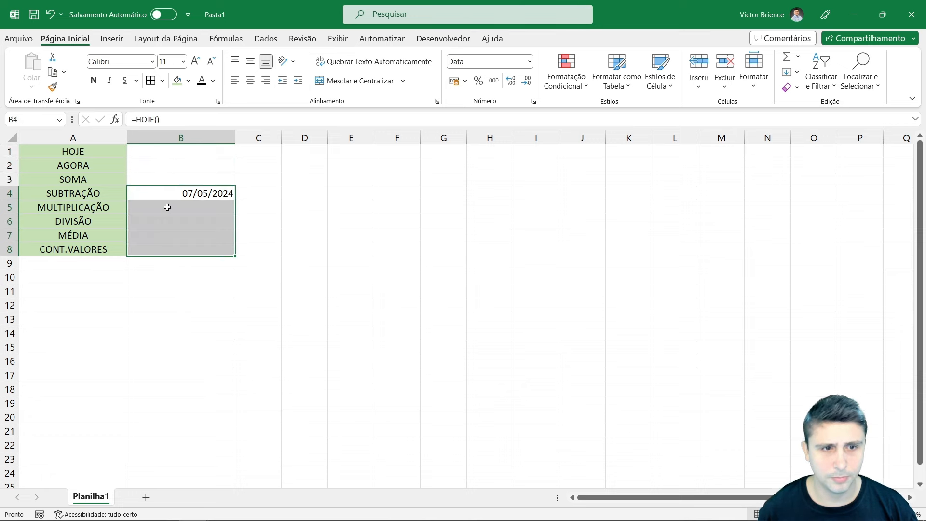
{"action": "key", "text": "ctrl+z"}
Centre the contents of cells B1 to B8 horizontally
{"action": "left_click_drag", "start_coordinate": [172, 151], "coordinate": [175, 250]}
{"action": "left_click", "coordinate": [250, 81]}
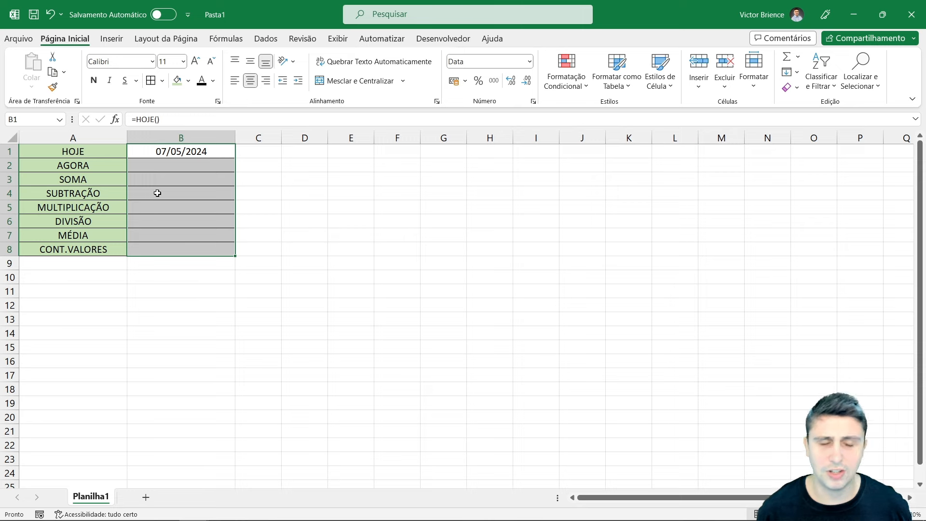
Enter the formula =AGORA() in cell B2 beside the AGORA label
{"action": "left_click", "coordinate": [155, 167]}
{"action": "type", "text": "="}
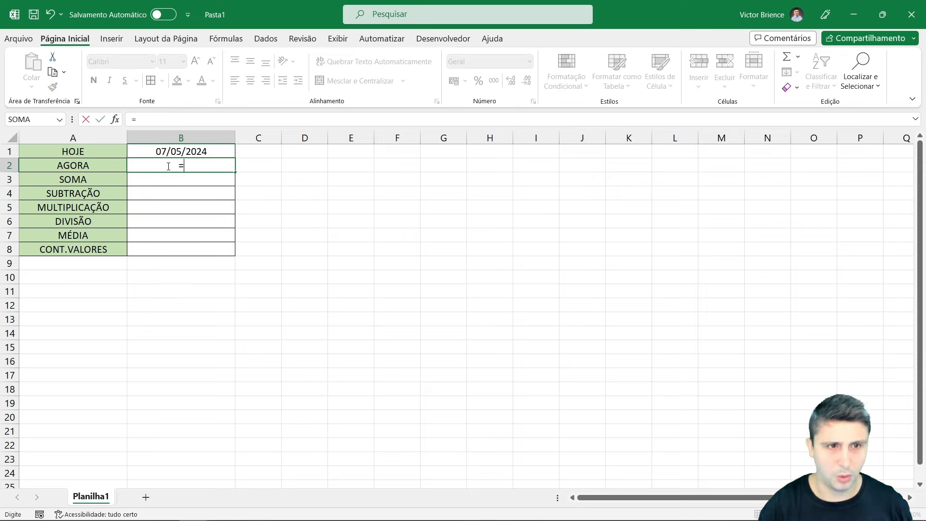
{"action": "type", "text": "AGORA"}
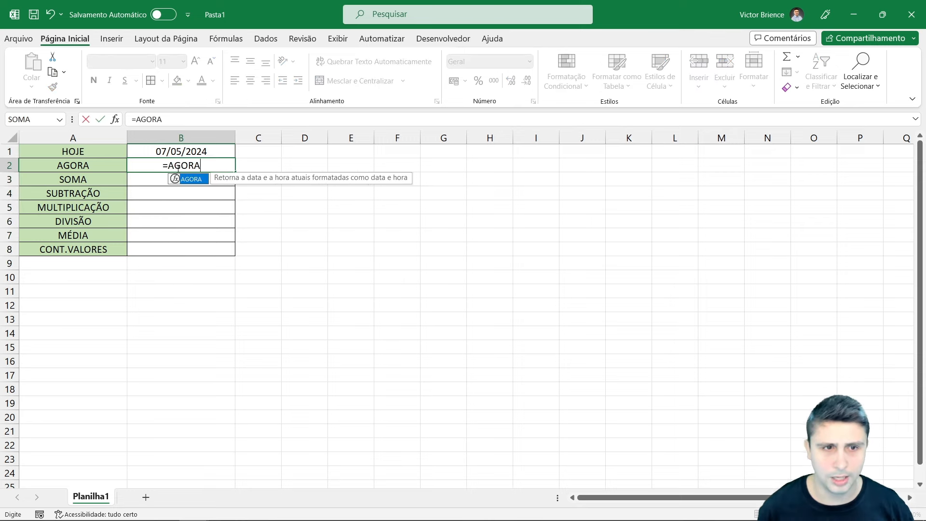
{"action": "double_click", "coordinate": [191, 178]}
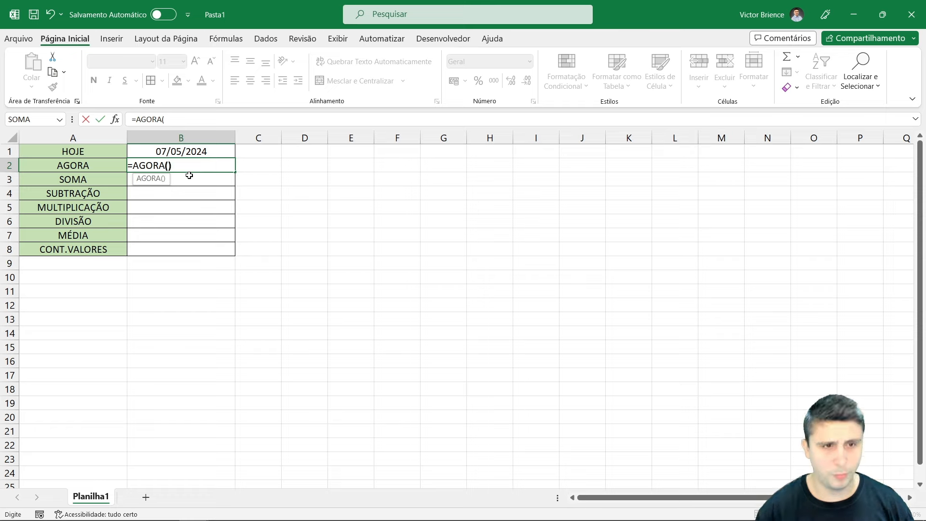
{"action": "key", "text": "Return"}
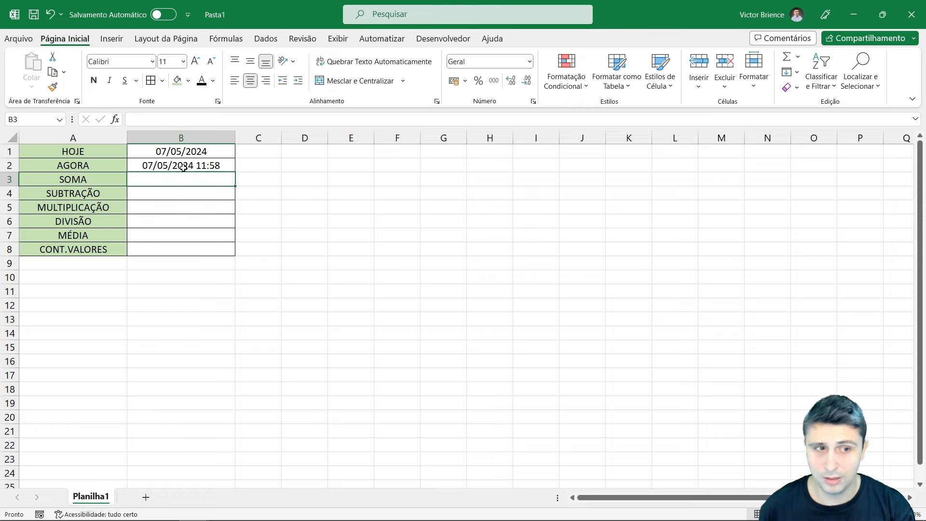
Enter the formula =10+20 in cell B3 beside the SOMA label
{"action": "left_click", "coordinate": [179, 167]}
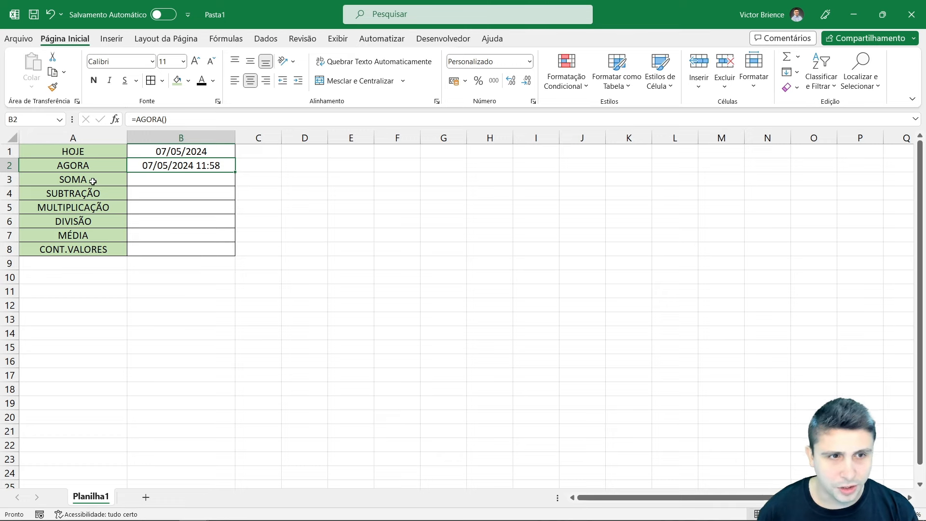
{"action": "left_click_drag", "start_coordinate": [90, 179], "coordinate": [90, 216]}
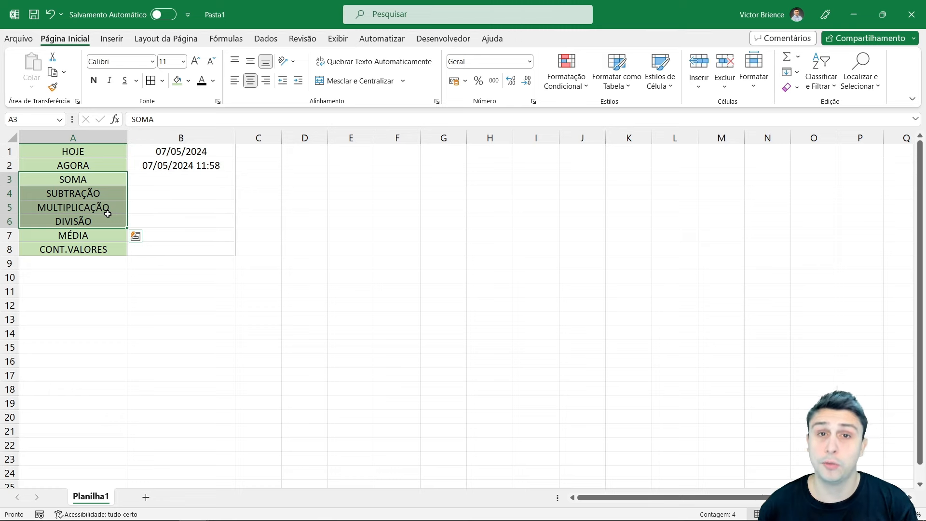
{"action": "left_click", "coordinate": [146, 182]}
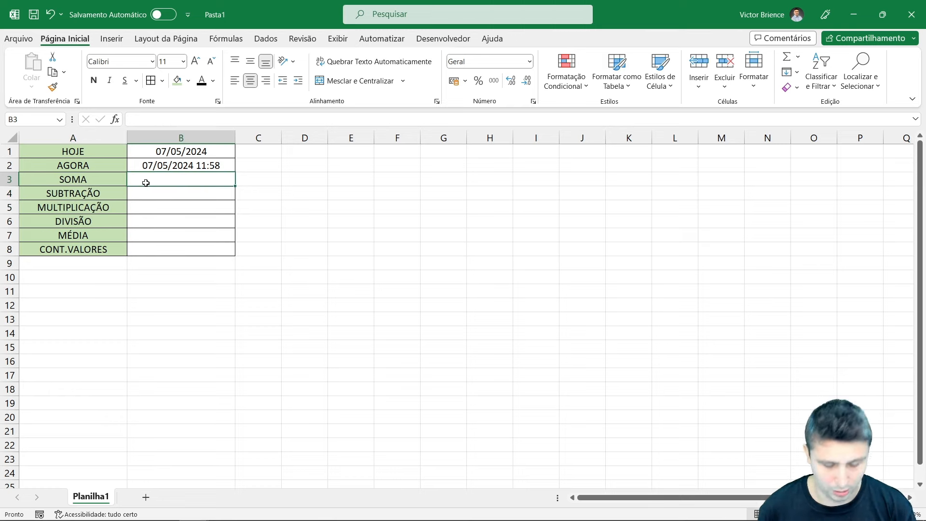
{"action": "type", "text": "="}
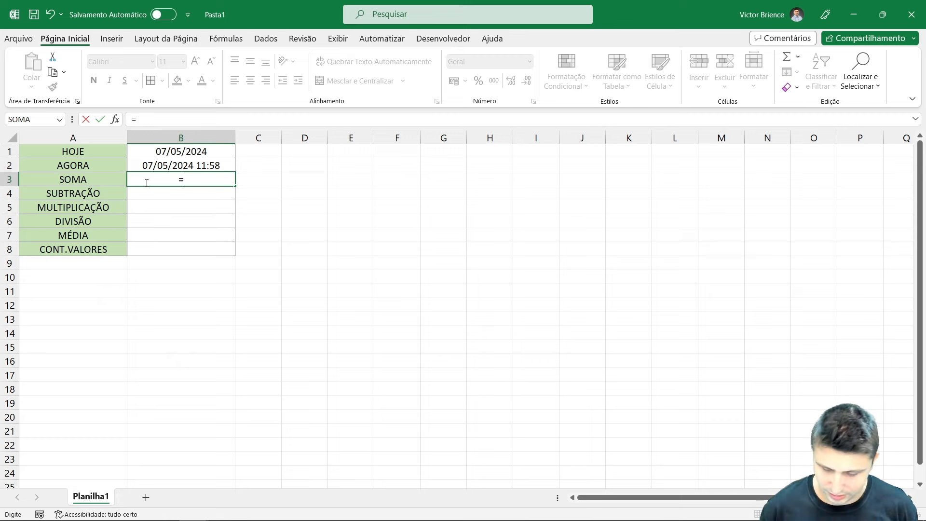
{"action": "type", "text": "10+20"}
{"action": "key", "text": "Return"}
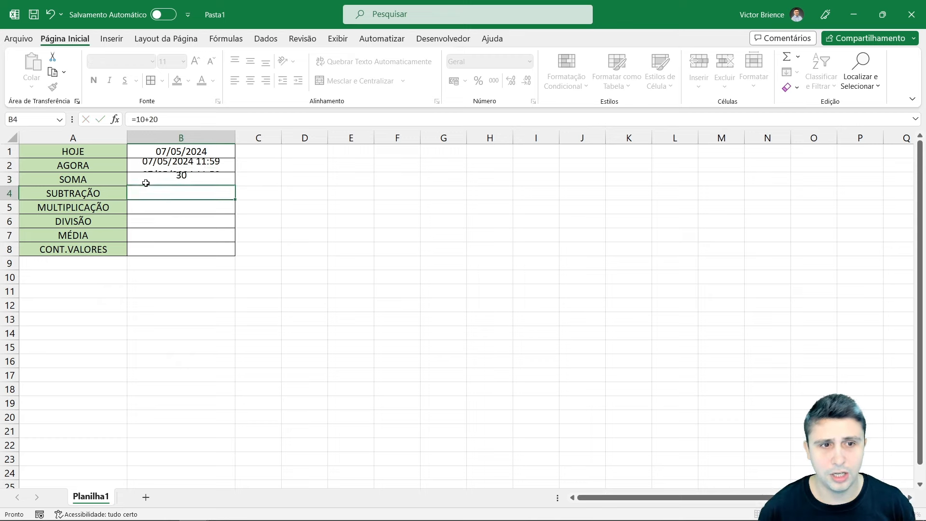
{"action": "left_click", "coordinate": [146, 183]}
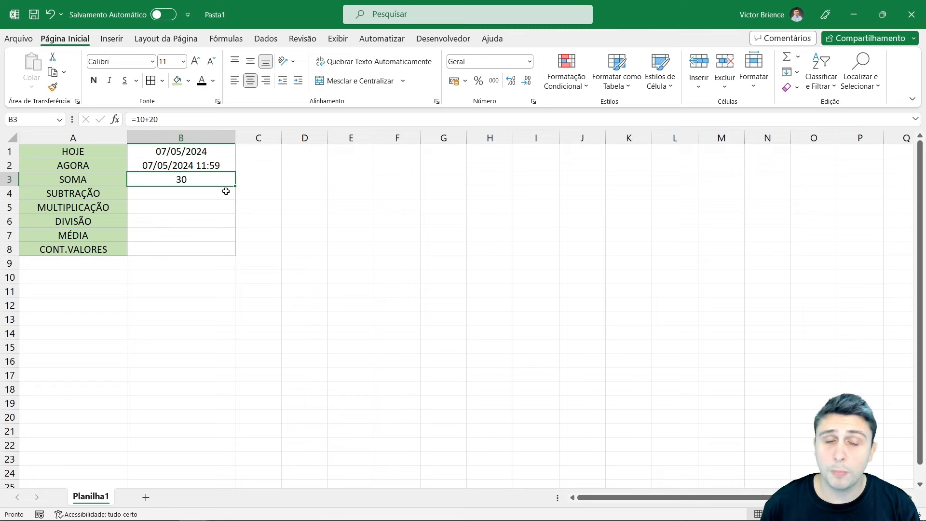
Enter the value 10 in cell D1 and 20 in cell E1
{"action": "left_click", "coordinate": [296, 156]}
{"action": "type", "text": "10"}
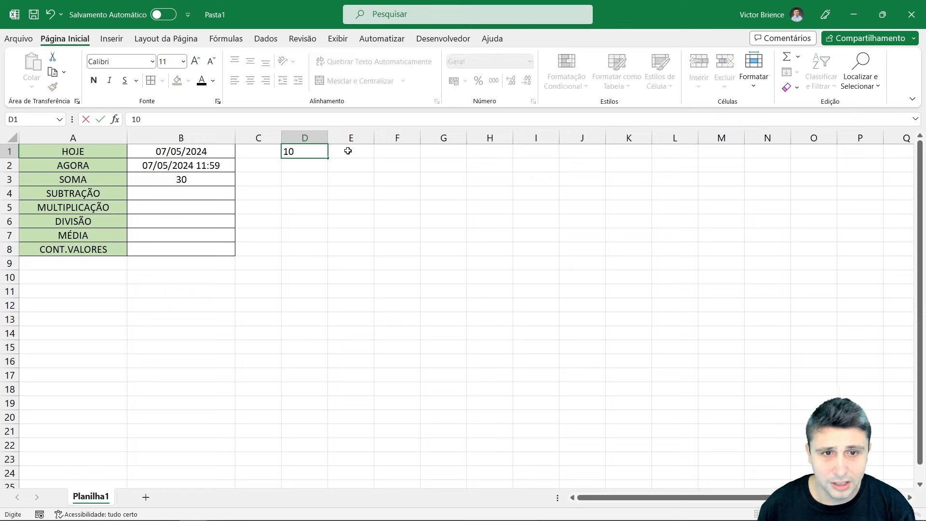
{"action": "left_click", "coordinate": [346, 152]}
{"action": "type", "text": "20"}
{"action": "left_click", "coordinate": [345, 205]}
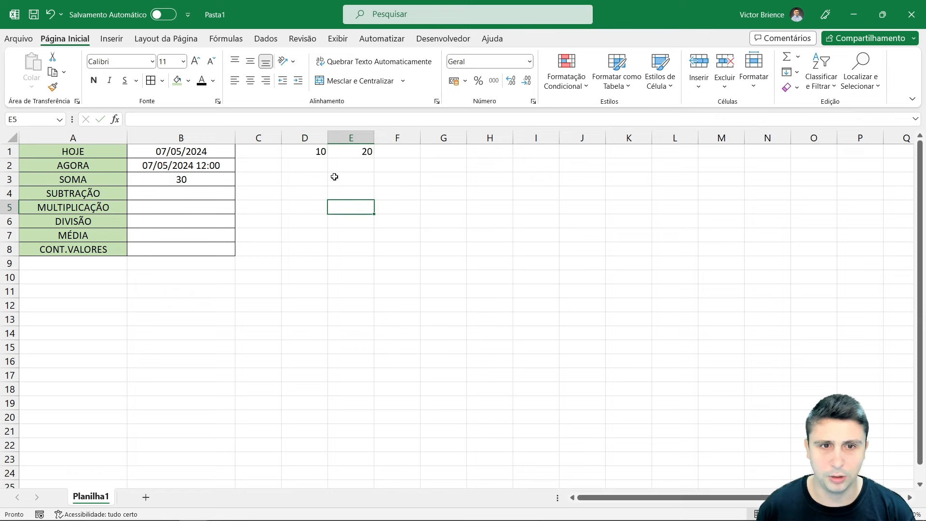
{"action": "left_click", "coordinate": [308, 150]}
{"action": "left_click", "coordinate": [343, 154]}
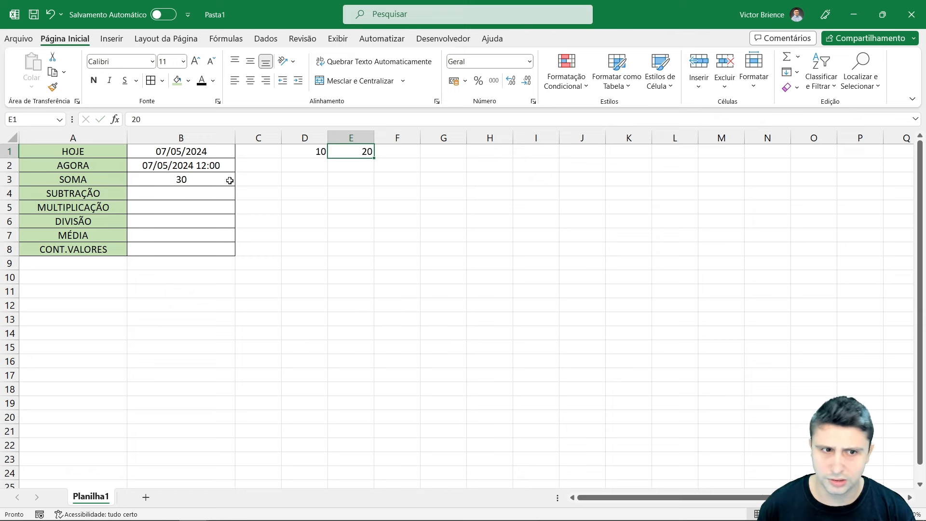
Replace the contents of cell B3 beside SOMA with the formula =SOMA(D1:E1)
{"action": "left_click", "coordinate": [195, 181]}
{"action": "type", "text": "=SOMA"}
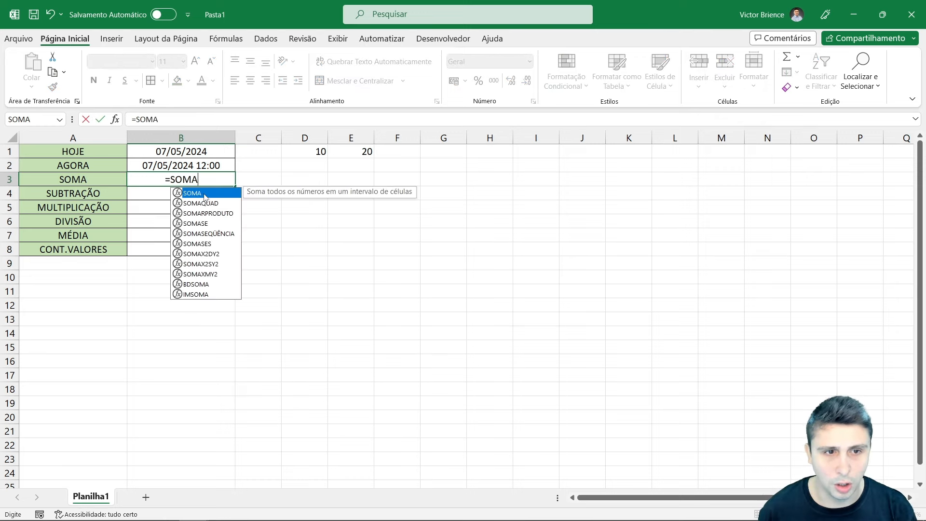
{"action": "double_click", "coordinate": [204, 196]}
{"action": "left_click", "coordinate": [299, 151]}
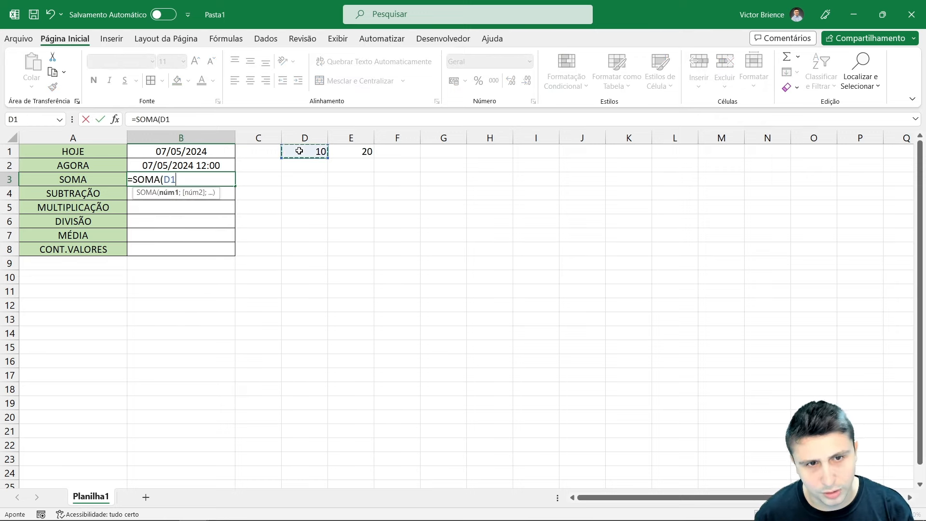
{"action": "left_click_drag", "start_coordinate": [299, 151], "coordinate": [357, 151]}
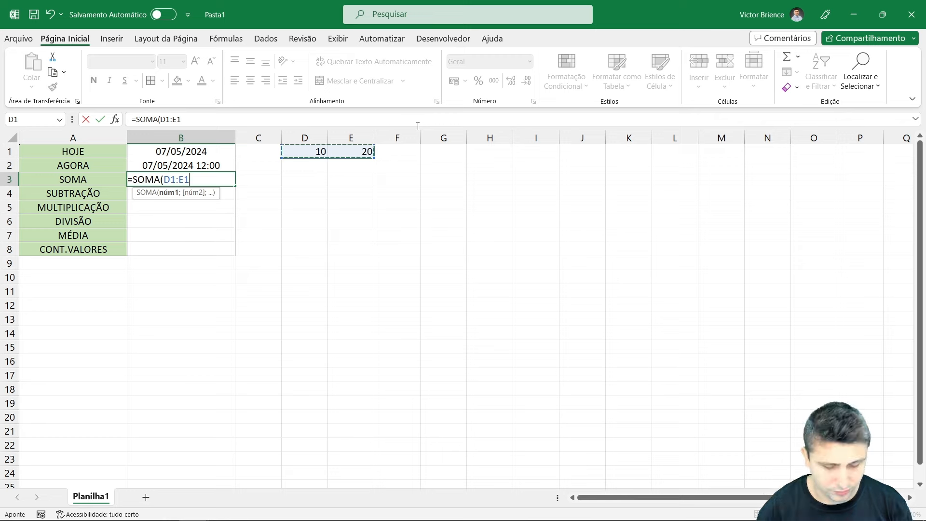
{"action": "key", "text": "Return"}
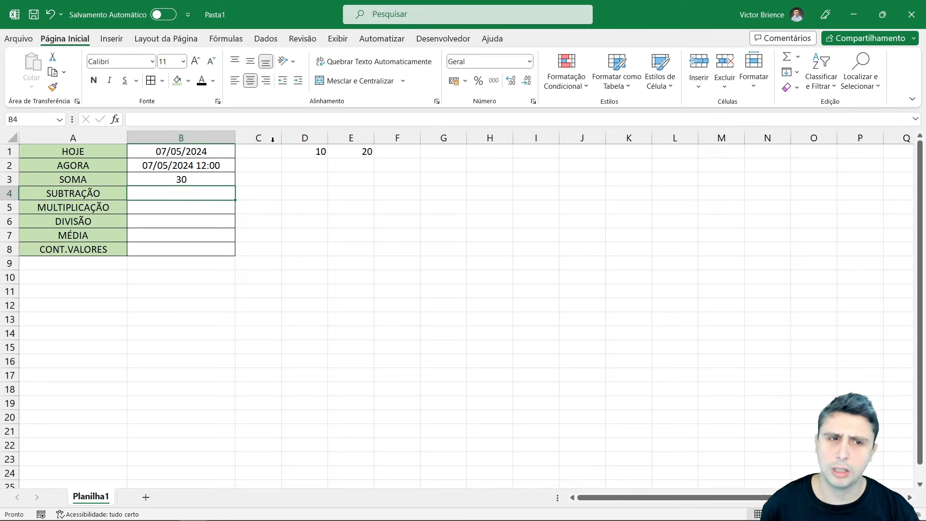
{"action": "left_click", "coordinate": [161, 178]}
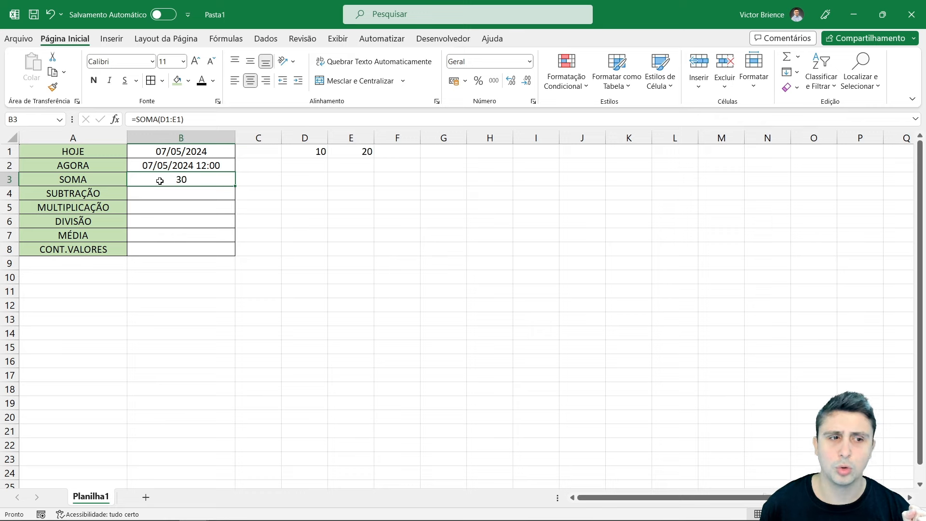
Enter the formula =20-10 in cell B4 beside the SUBTRAÇÃO label
{"action": "left_click", "coordinate": [171, 194]}
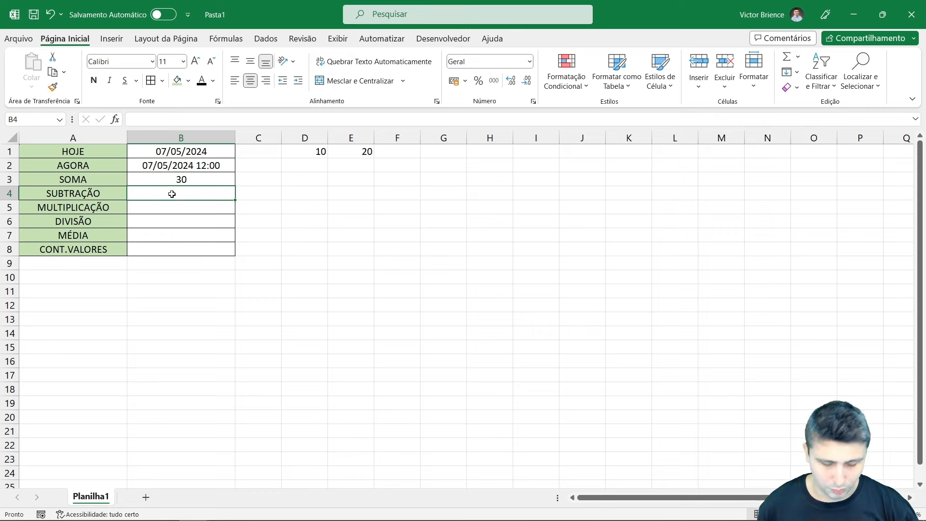
{"action": "type", "text": "="}
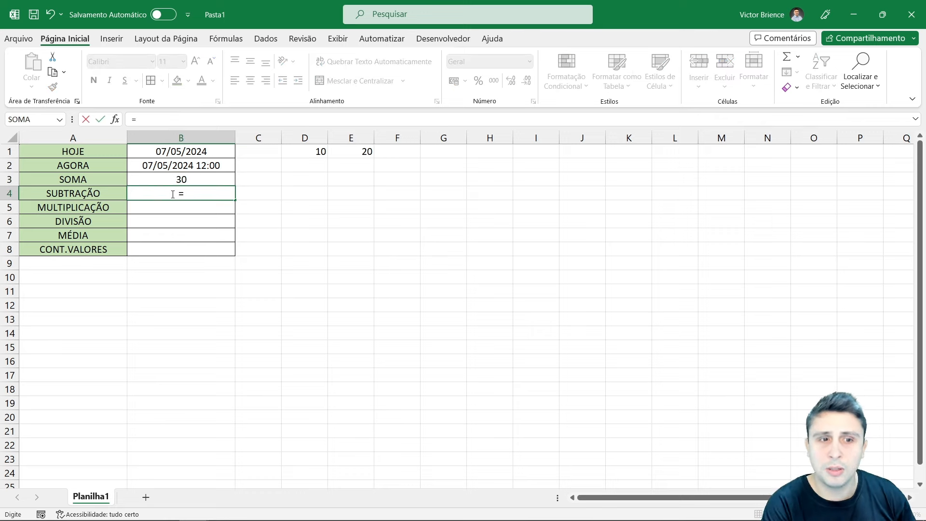
{"action": "type", "text": "20-10"}
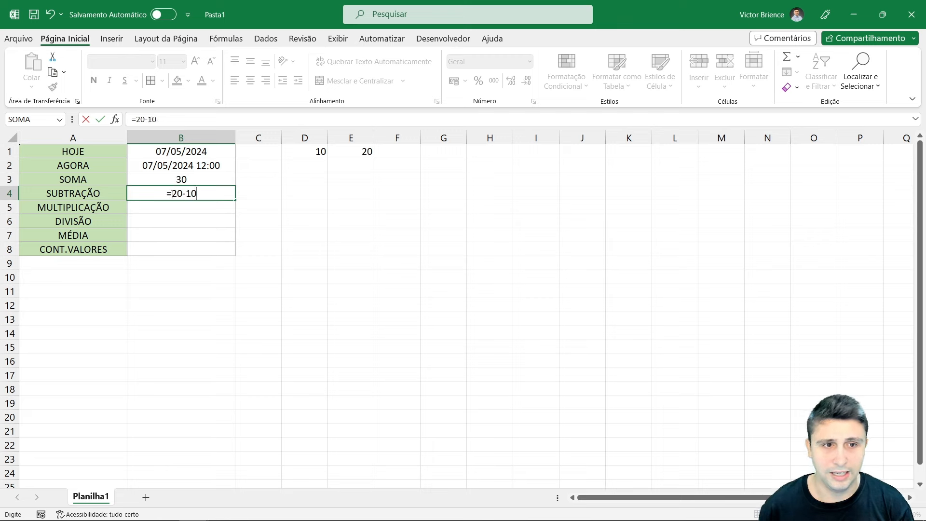
{"action": "key", "text": "Return"}
{"action": "left_click", "coordinate": [171, 194]}
{"action": "key", "text": "Return"}
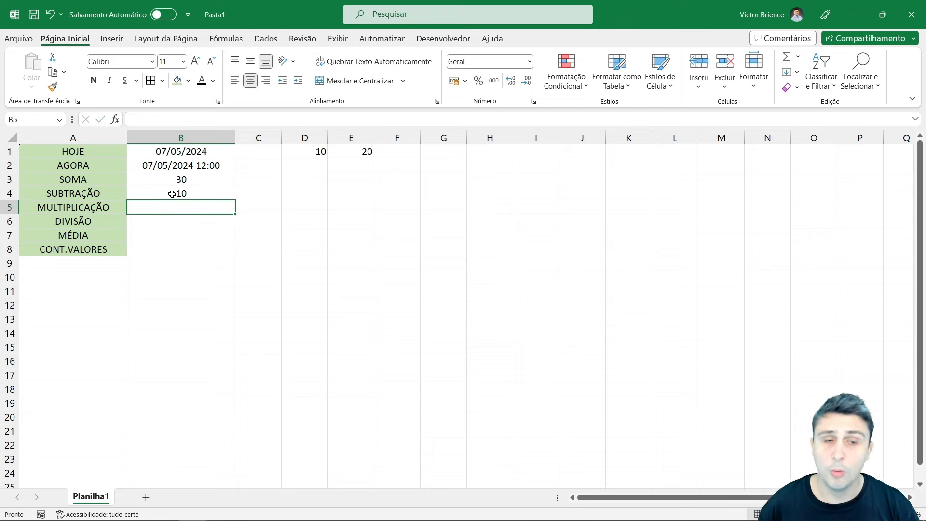
Enter the formula =10*3 in cell B5 beside the MULTIPLICAÇÃO label
{"action": "type", "text": "="}
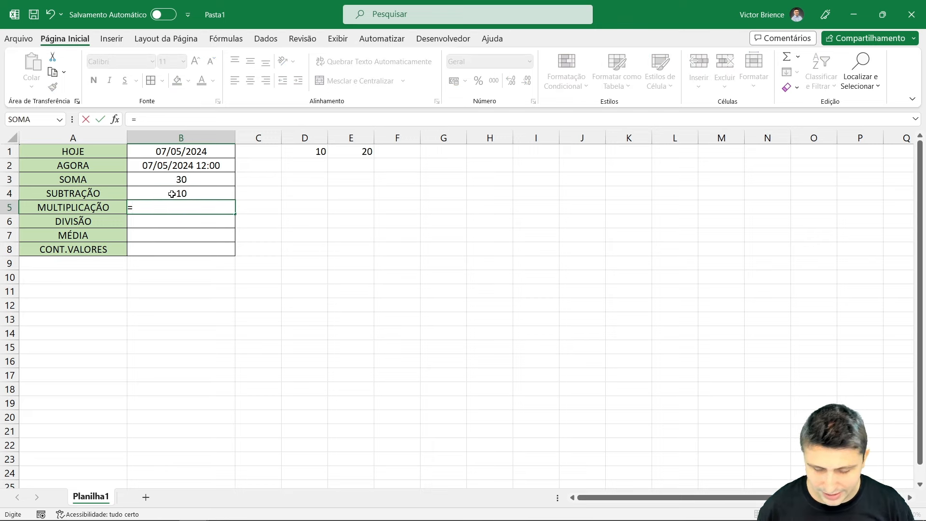
{"action": "type", "text": "10"}
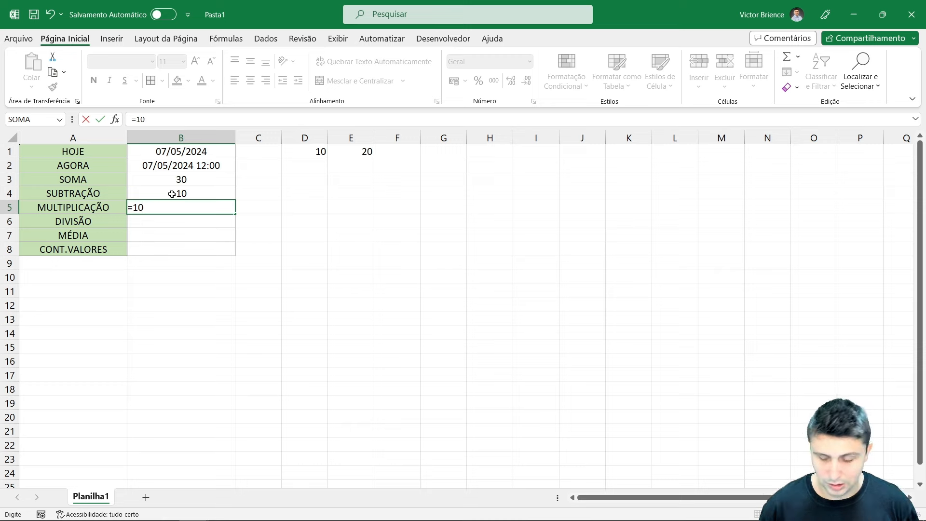
{"action": "type", "text": "*"}
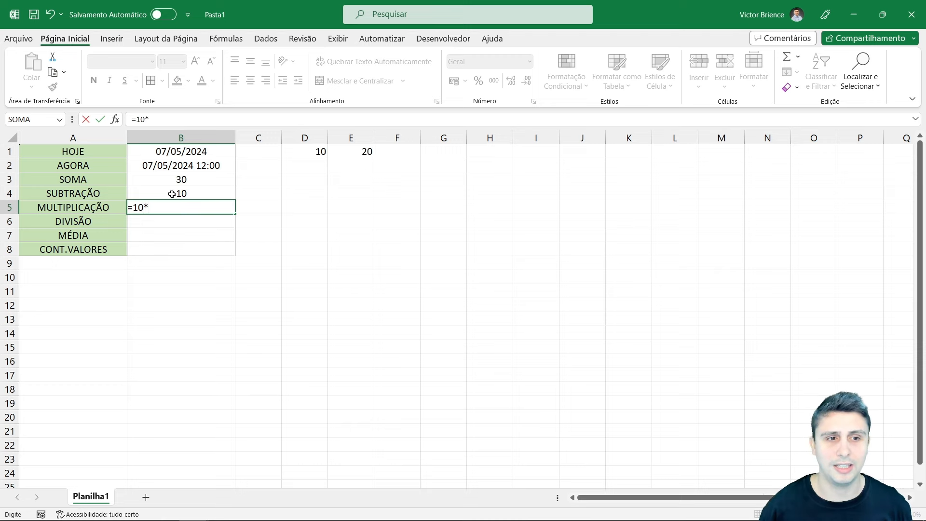
{"action": "type", "text": "3"}
{"action": "key", "text": "Return"}
{"action": "key", "text": "Up"}
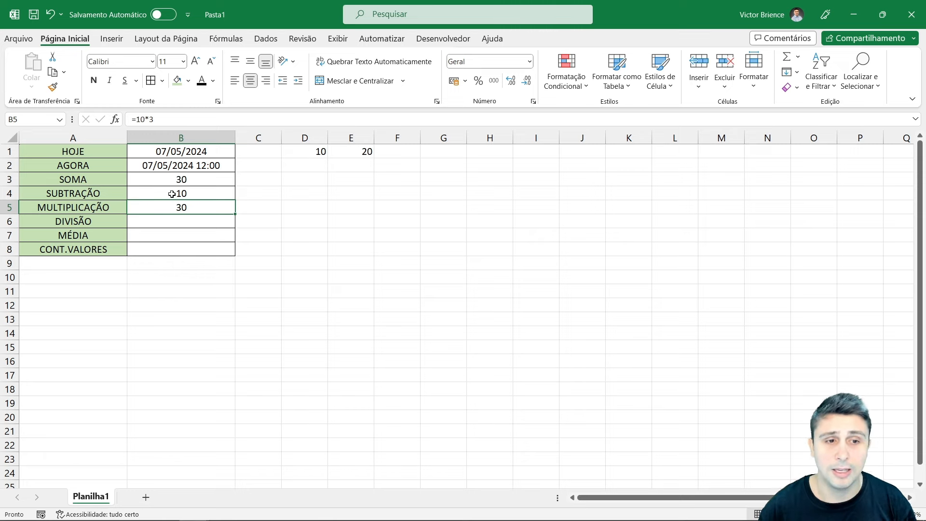
Enter the formula =30/3 in cell B6 beside the DIVISÃO label
{"action": "key", "text": "Down"}
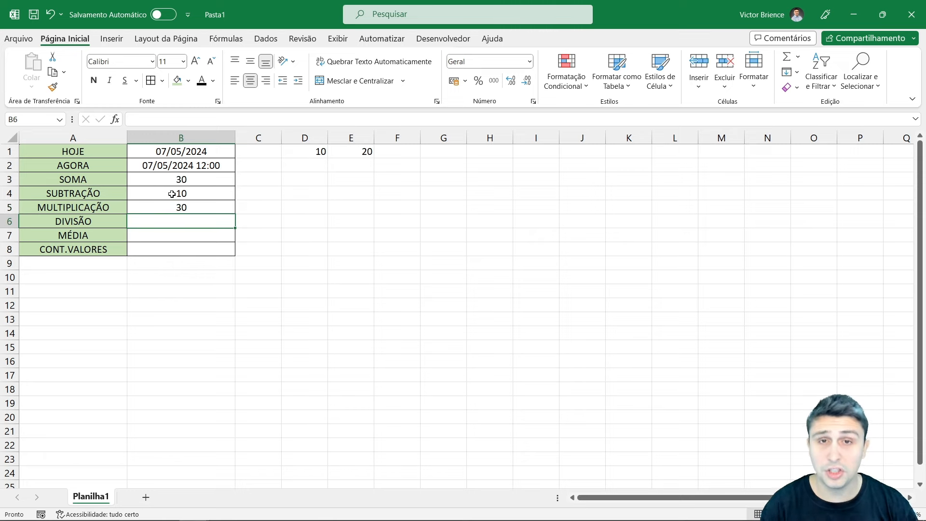
{"action": "type", "text": "=30"}
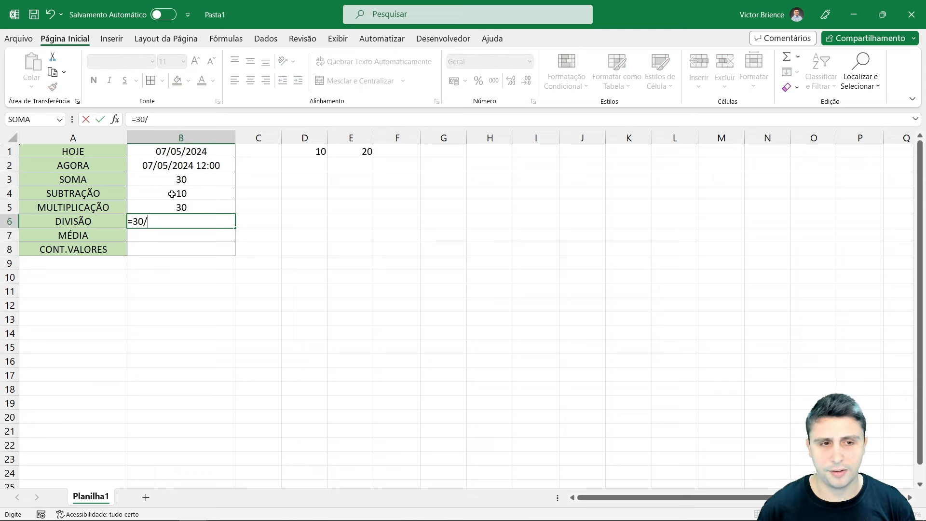
{"action": "type", "text": "/3"}
{"action": "key", "text": "Return"}
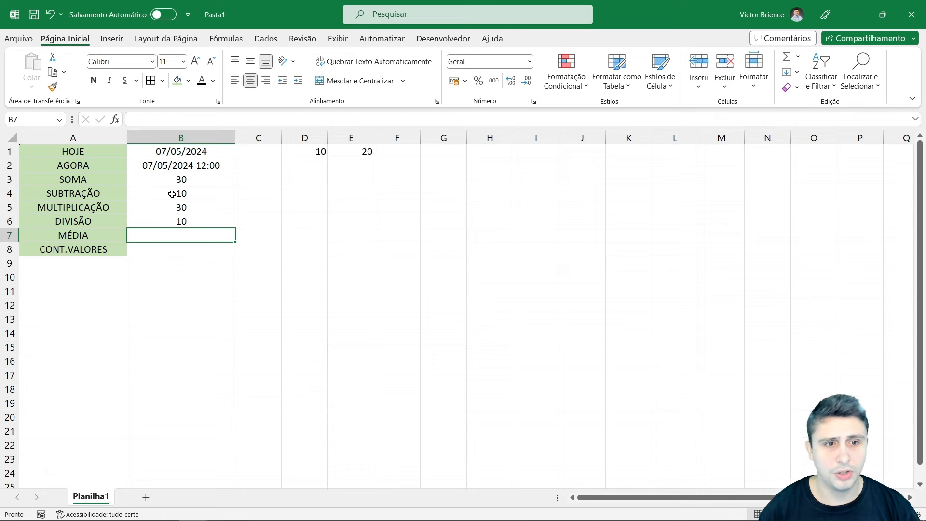
{"action": "key", "text": "Up"}
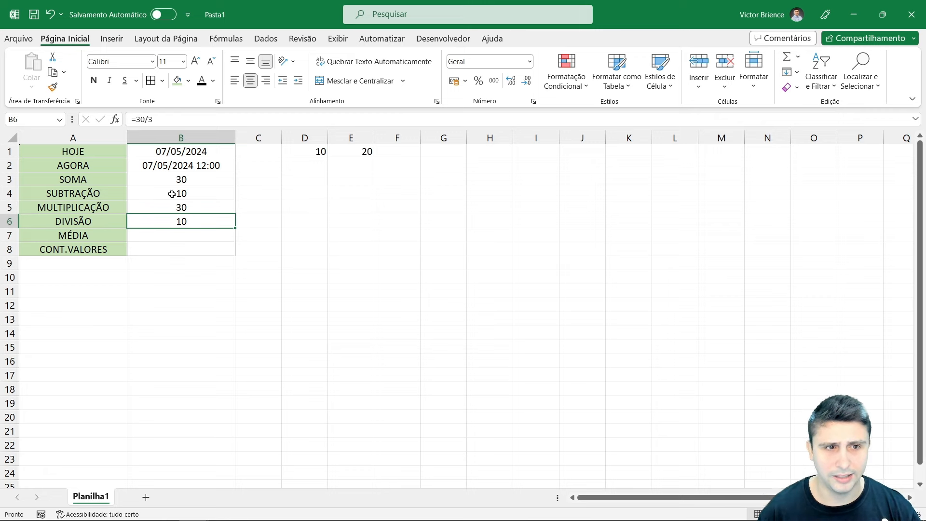
Change the divisor in the DIVISÃO formula in cell B6 to 10, making it =30/10
{"action": "left_click", "coordinate": [183, 118]}
{"action": "key", "text": "BackSpace"}
{"action": "type", "text": "10"}
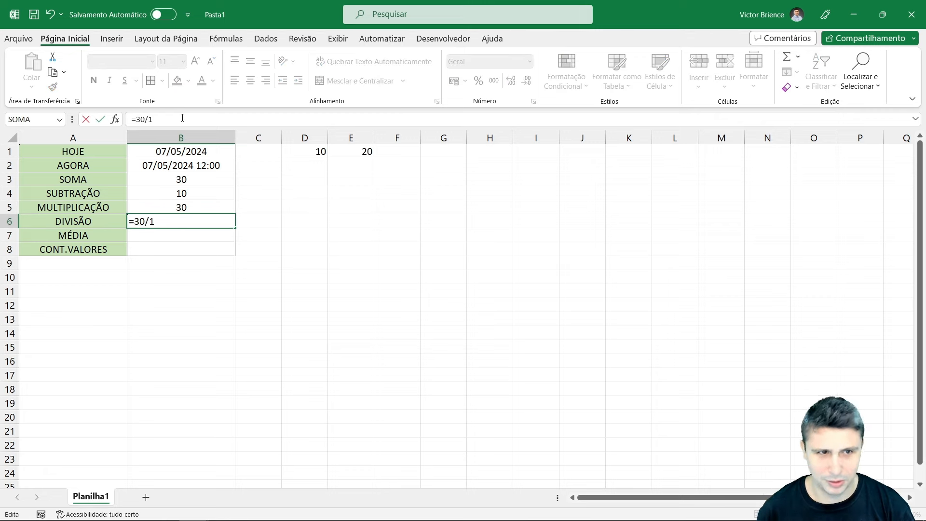
{"action": "key", "text": "Return"}
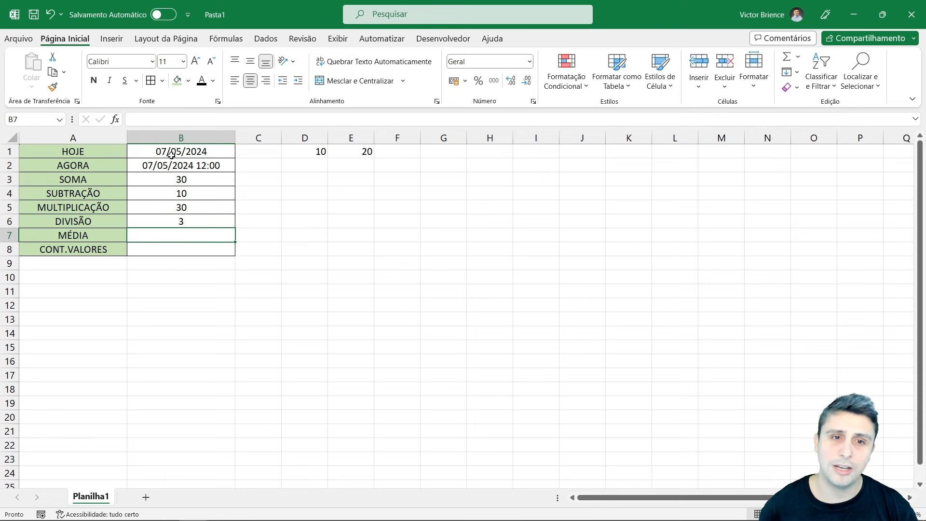
Enter the formula =MÉDIA(D1:E1) in cell B7 beside the MÉDIA label
{"action": "left_click", "coordinate": [308, 153]}
{"action": "left_click_drag", "start_coordinate": [326, 148], "coordinate": [337, 147]}
{"action": "left_click", "coordinate": [190, 237]}
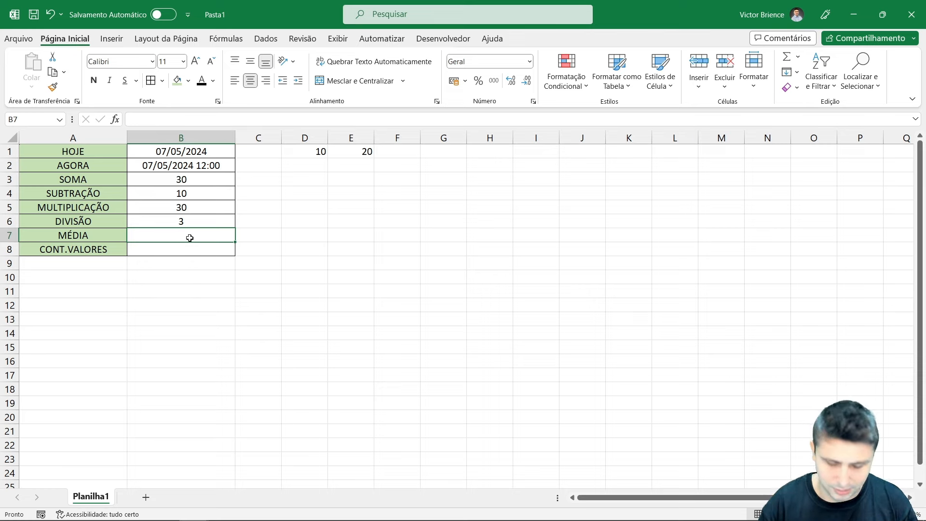
{"action": "type", "text": "=MÉDIA"}
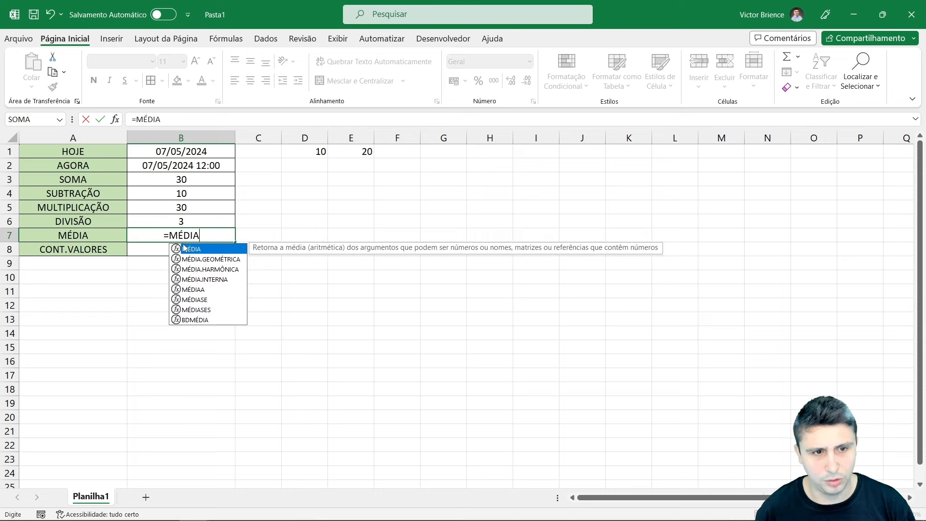
{"action": "double_click", "coordinate": [188, 249]}
{"action": "left_click_drag", "start_coordinate": [310, 150], "coordinate": [351, 153]}
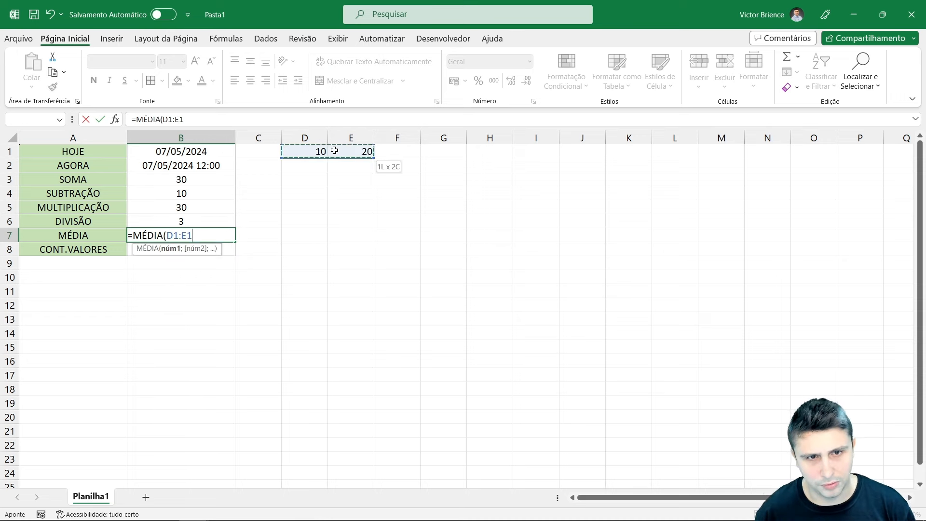
{"action": "type", "text": ")"}
{"action": "key", "text": "Return"}
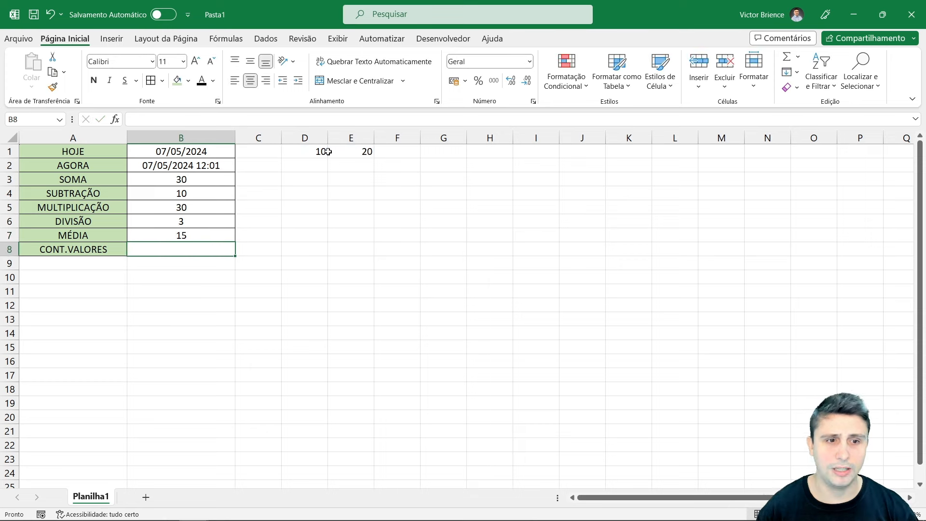
{"action": "key", "text": "Up"}
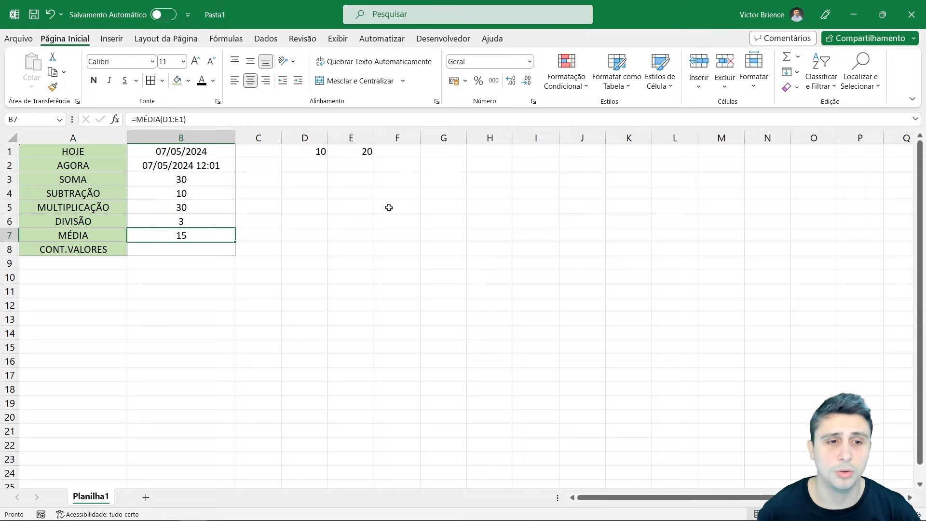
Enter the values 1, 2, 3, 4 and 5 across cells D2 to H2
{"action": "left_click", "coordinate": [177, 252]}
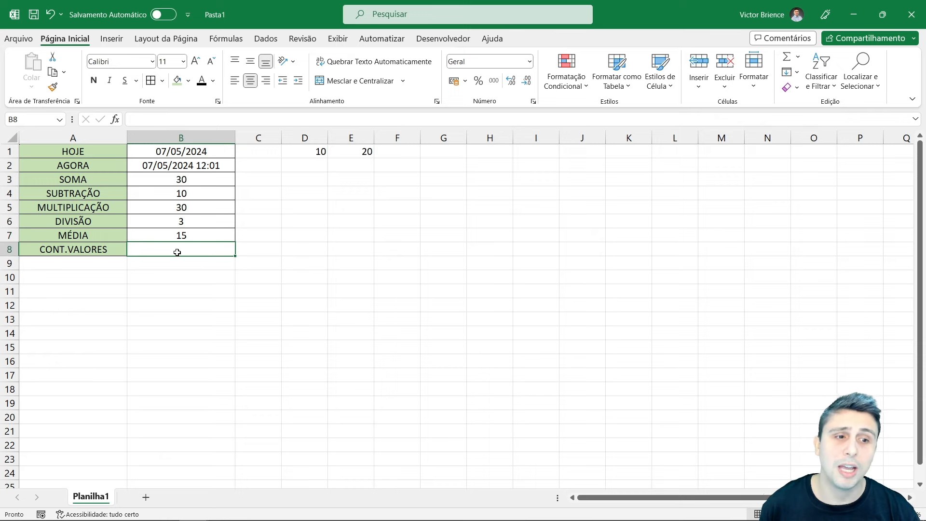
{"action": "left_click", "coordinate": [321, 151]}
{"action": "left_click", "coordinate": [319, 165]}
{"action": "type", "text": "1"}
{"action": "left_click", "coordinate": [353, 165]}
{"action": "type", "text": "2"}
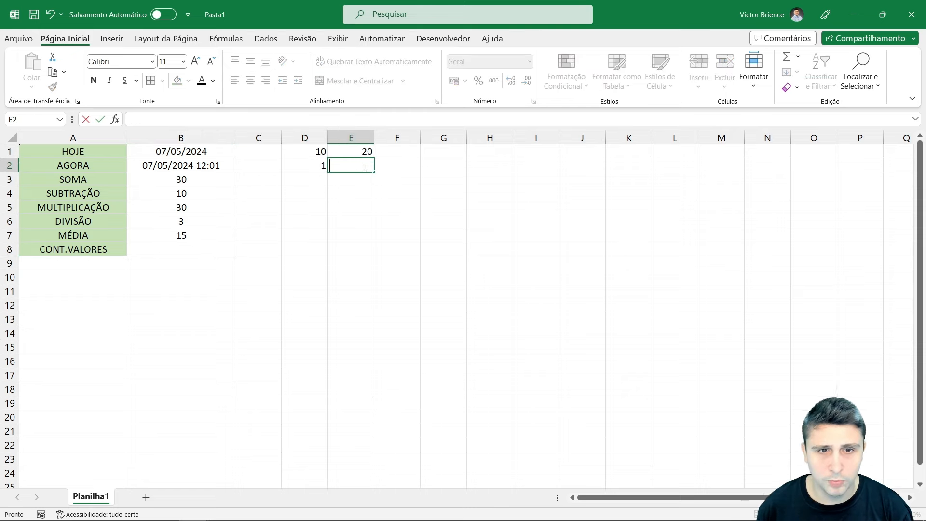
{"action": "left_click", "coordinate": [400, 169]}
{"action": "type", "text": "3"}
{"action": "key", "text": "Tab"}
{"action": "type", "text": "4"}
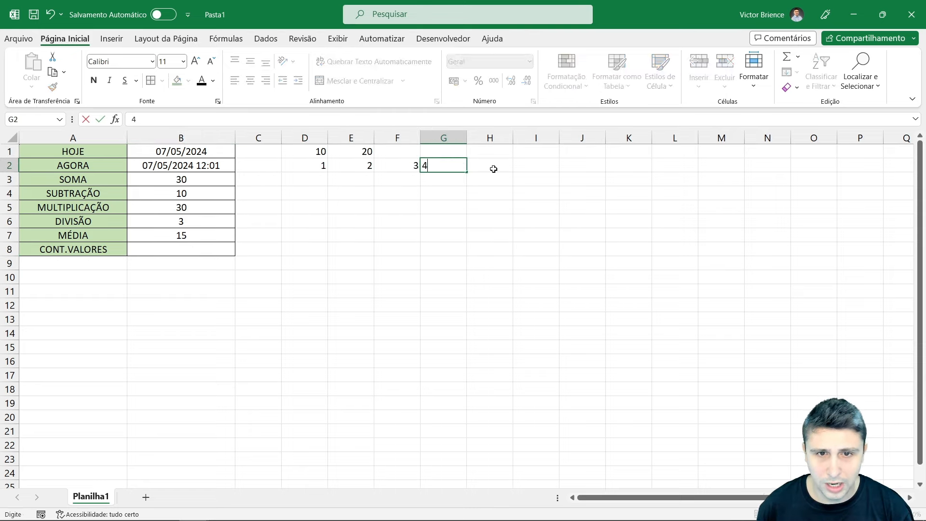
{"action": "key", "text": "Tab"}
{"action": "type", "text": "5"}
{"action": "left_click", "coordinate": [471, 221]}
{"action": "left_click_drag", "start_coordinate": [326, 168], "coordinate": [490, 166]}
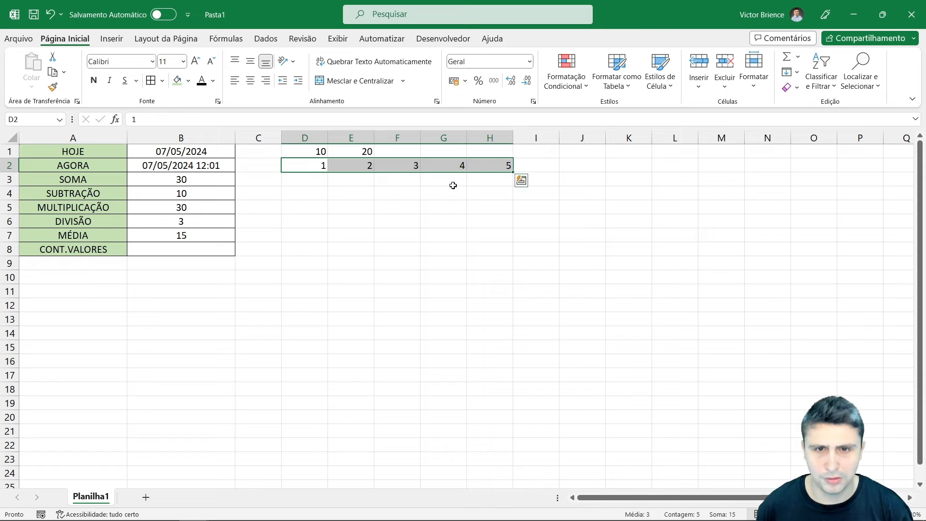
{"action": "left_click", "coordinate": [371, 264]}
Enter the formula =CONT.VALORES(D2:H2) in cell B8 beside the CONT.VALORES label
{"action": "left_click", "coordinate": [195, 249]}
{"action": "type", "text": "="}
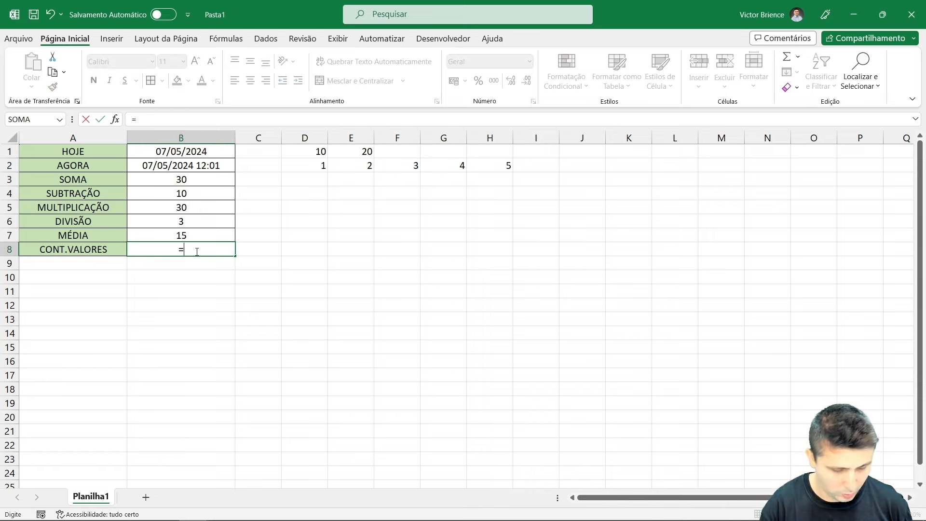
{"action": "type", "text": "CONT.V"}
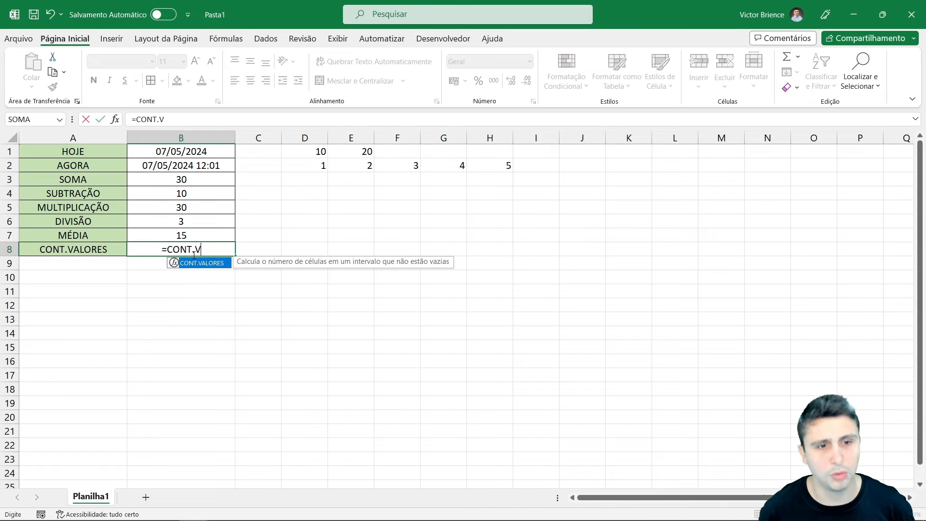
{"action": "double_click", "coordinate": [196, 263]}
{"action": "left_click_drag", "start_coordinate": [310, 167], "coordinate": [482, 163]}
{"action": "type", "text": ")"}
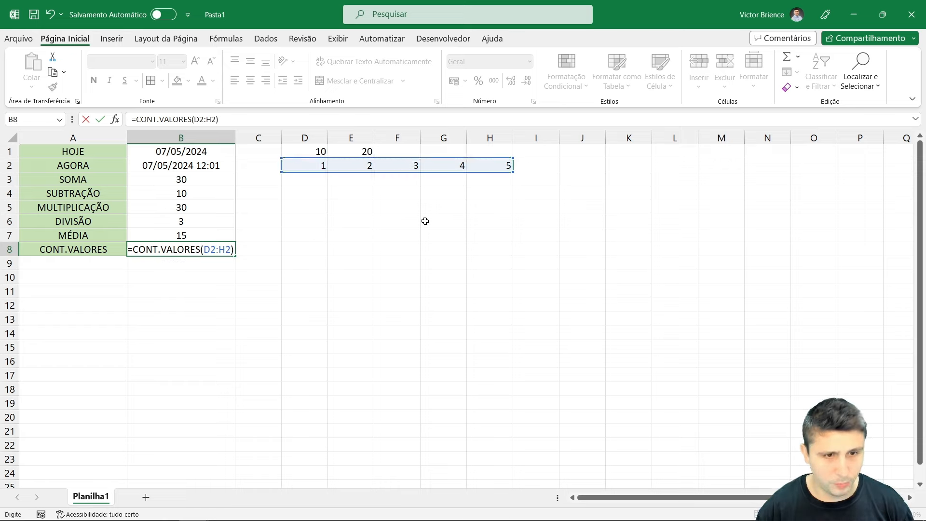
{"action": "key", "text": "Return"}
{"action": "key", "text": "Up"}
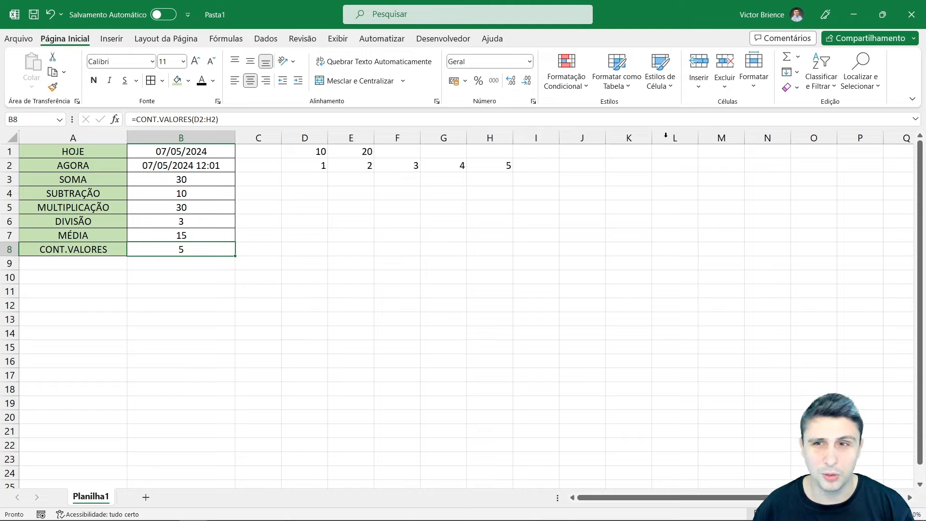
Switch to the Tabela workbook and examine its formatted sales table from the headers to the Total row
{"action": "left_click", "coordinate": [853, 14]}
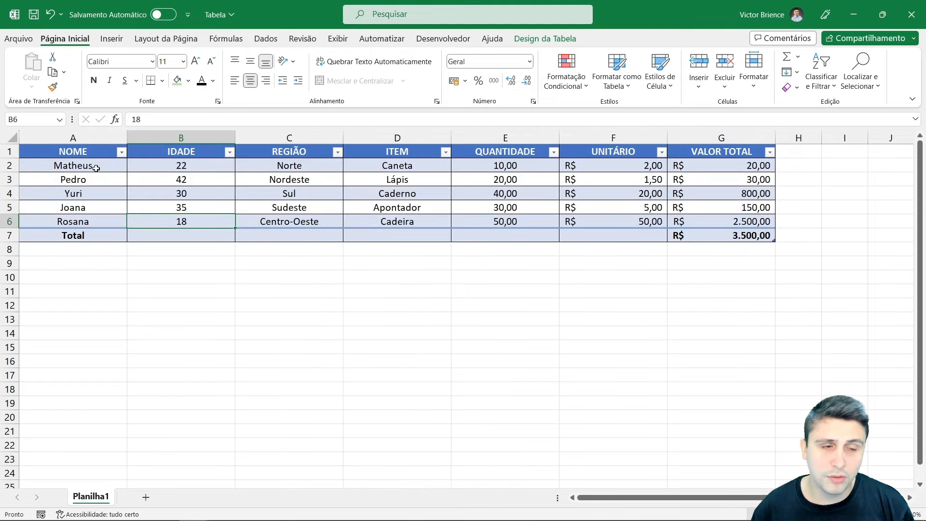
{"action": "left_click_drag", "start_coordinate": [91, 152], "coordinate": [710, 235]}
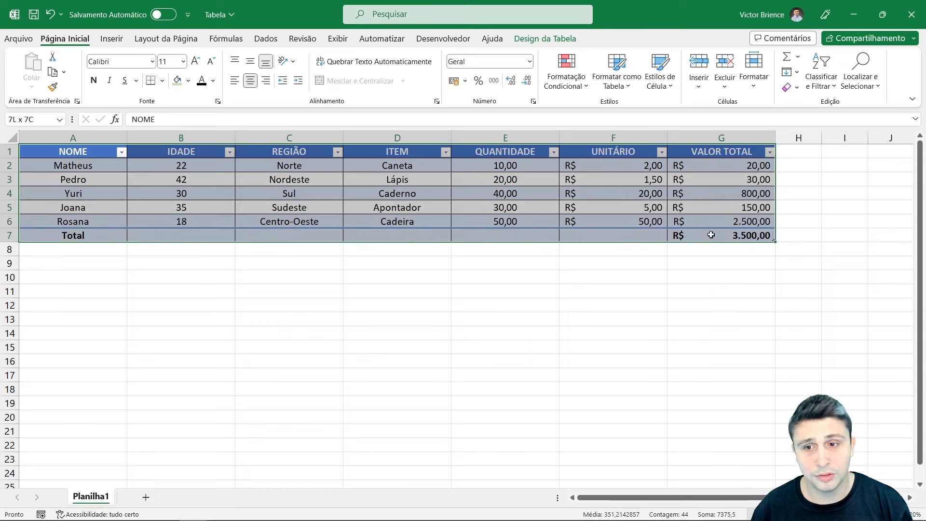
{"action": "left_click", "coordinate": [490, 270]}
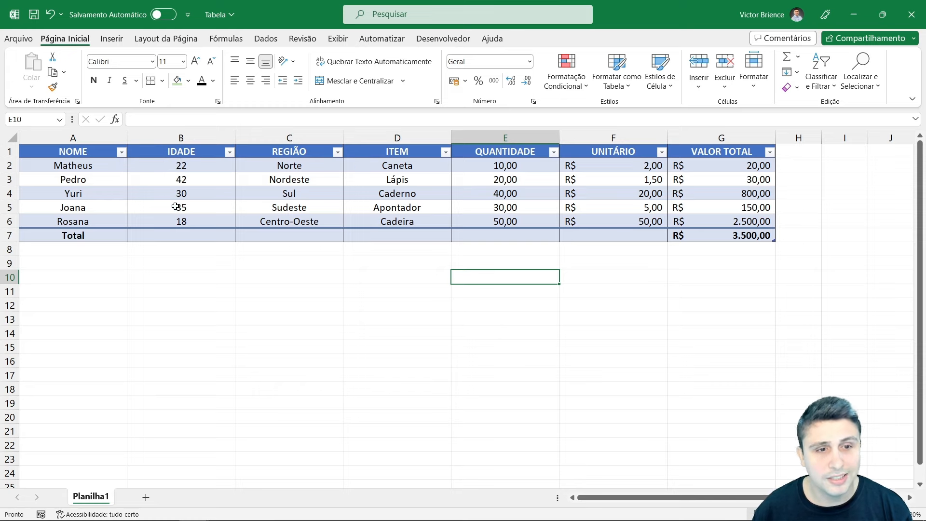
{"action": "left_click", "coordinate": [15, 235]}
{"action": "left_click", "coordinate": [182, 266]}
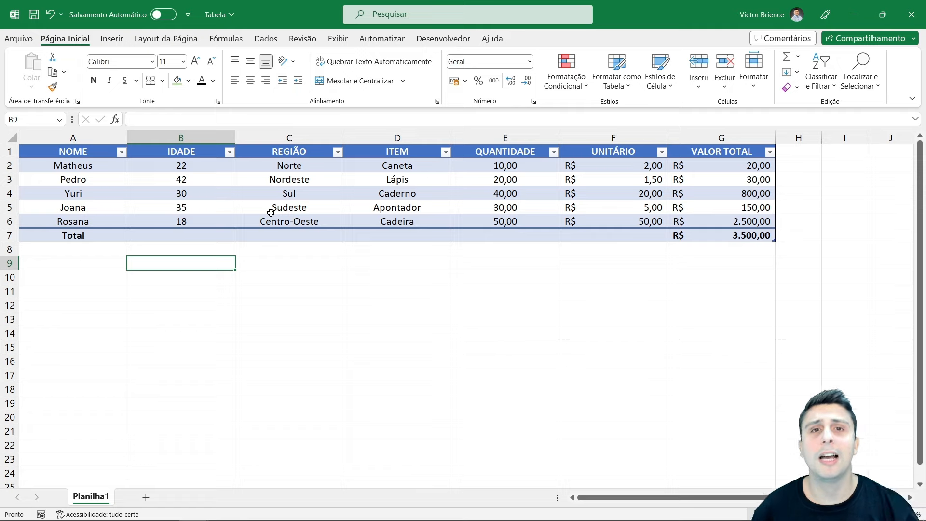
Switch to the Gráficos workbook and review the charts on the Colunas, Linhas, Áreas and Barras sheets
{"action": "left_click", "coordinate": [853, 20]}
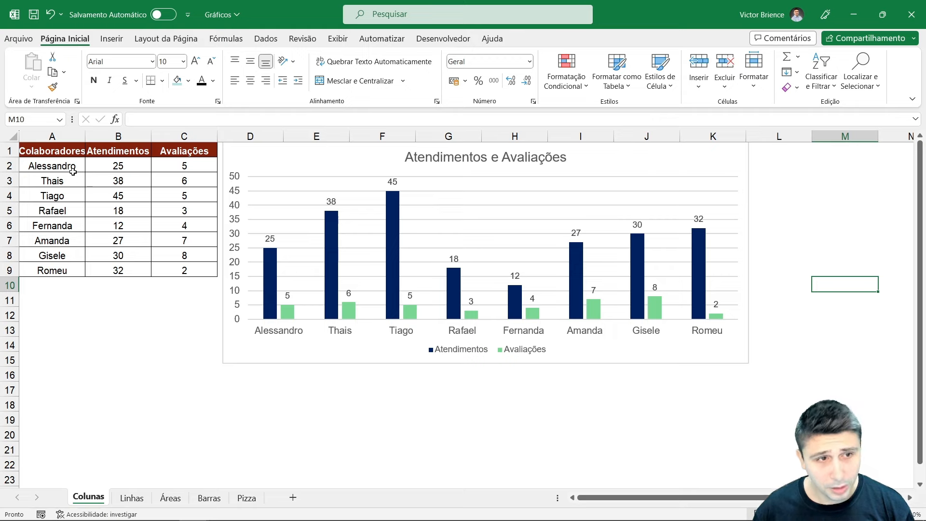
{"action": "left_click_drag", "start_coordinate": [61, 154], "coordinate": [186, 284]}
{"action": "left_click", "coordinate": [149, 331]}
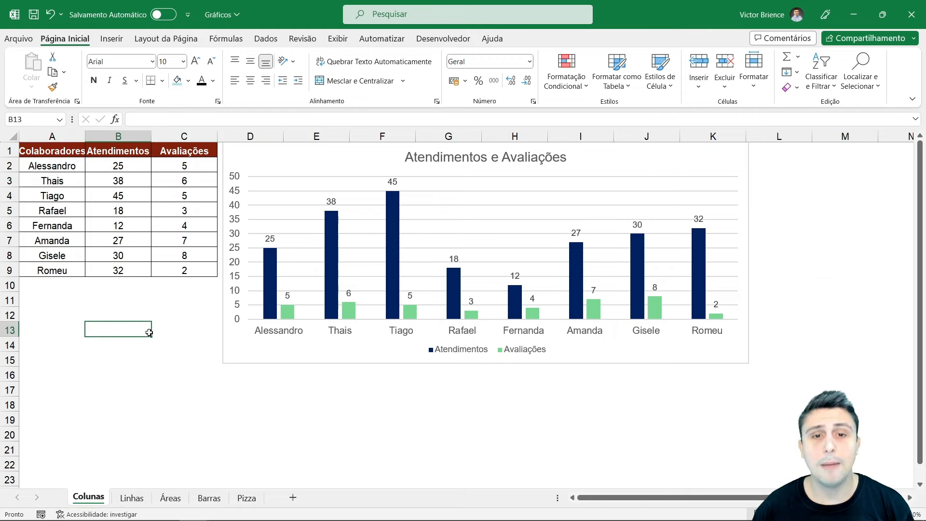
{"action": "left_click", "coordinate": [132, 498]}
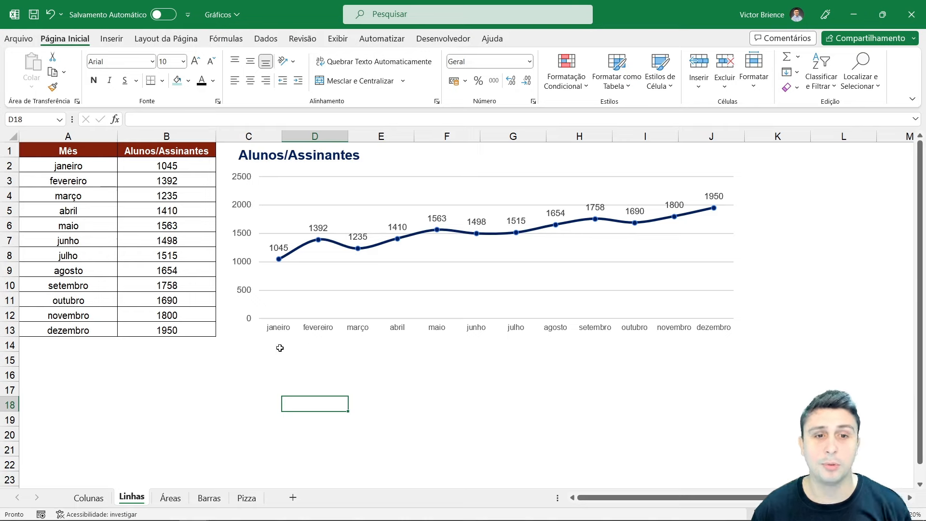
{"action": "left_click", "coordinate": [173, 499]}
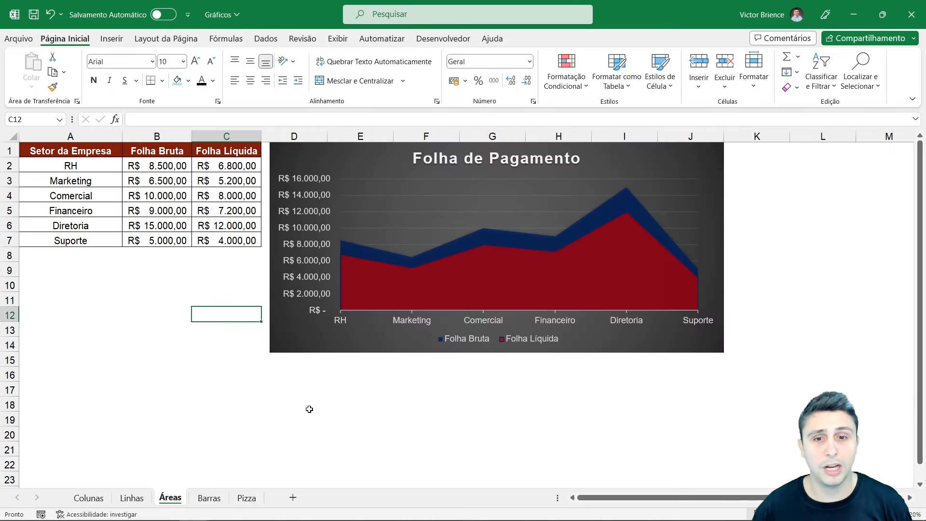
{"action": "left_click", "coordinate": [212, 496]}
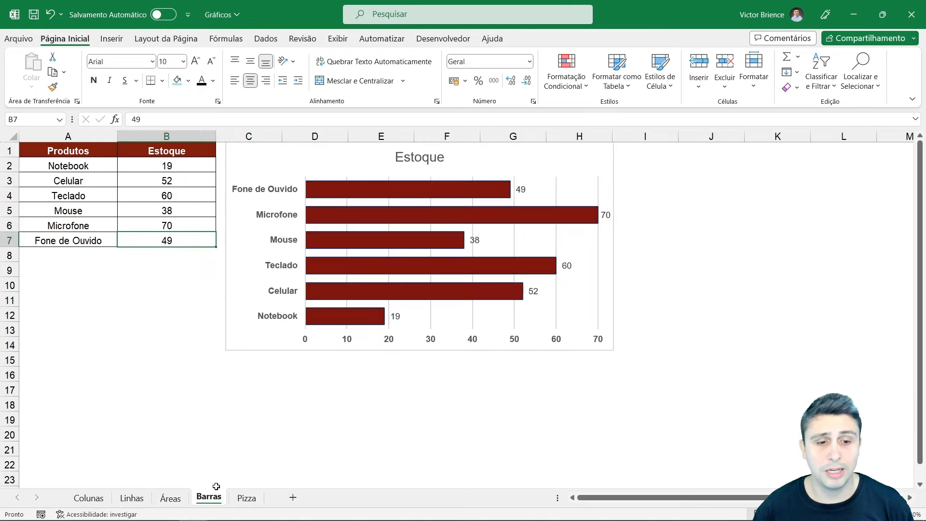
Examine the pie and doughnut charts and their source data on the Pizza sheet
{"action": "left_click", "coordinate": [246, 499]}
{"action": "left_click", "coordinate": [222, 187]}
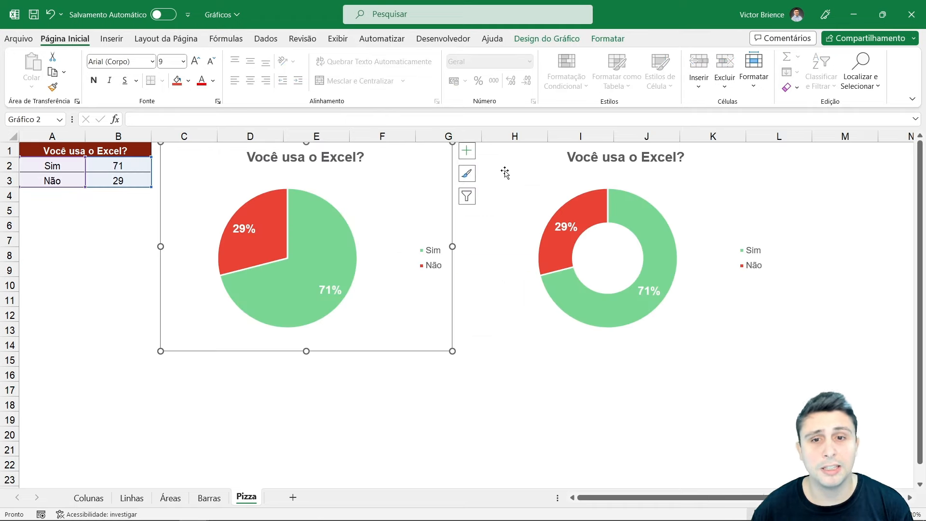
{"action": "left_click", "coordinate": [498, 193]}
{"action": "left_click", "coordinate": [250, 433]}
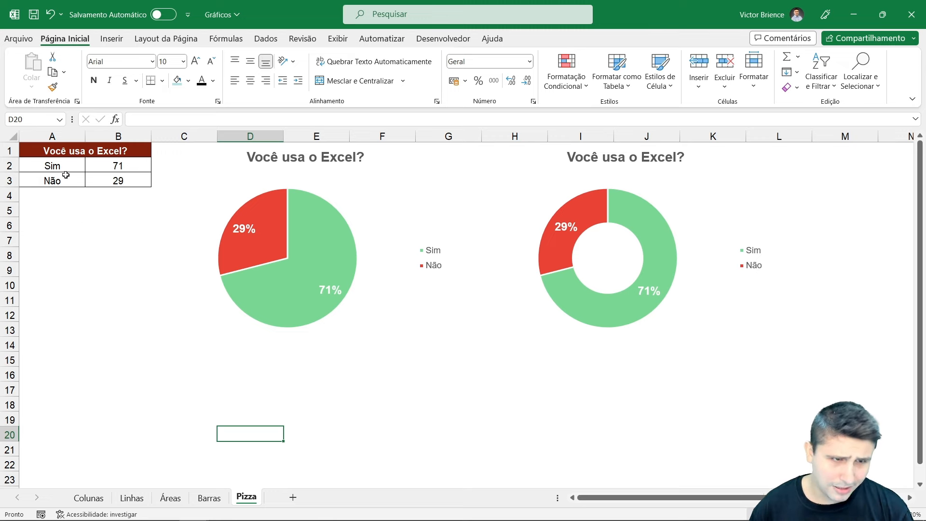
{"action": "left_click", "coordinate": [103, 176]}
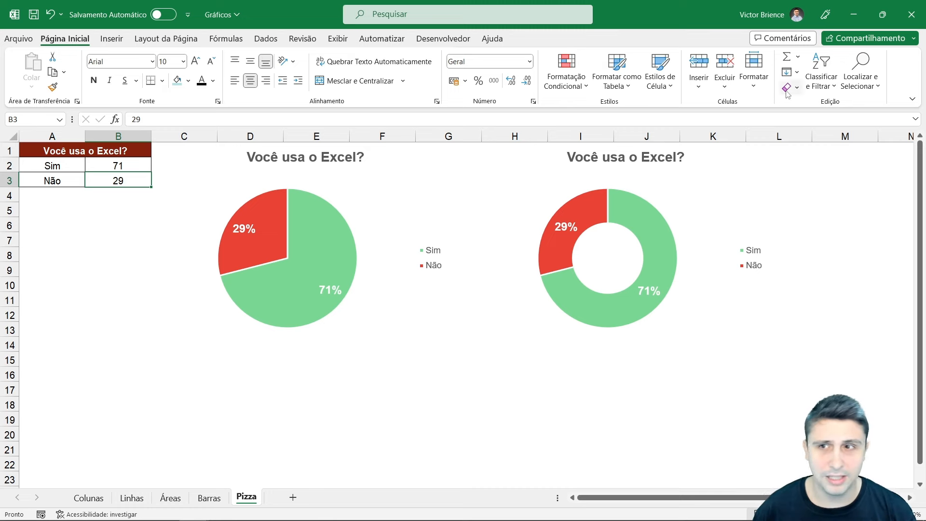
Explore the charts in the Aula 37 - Dashboard Comercial workbook and test its Código slicer with codes 1001 to 1006, clearing the filter
{"action": "left_click", "coordinate": [847, 18]}
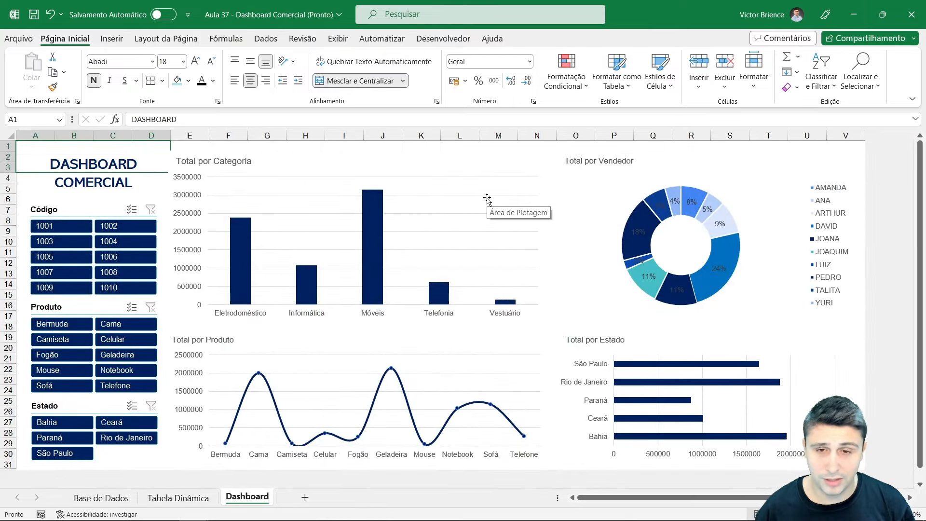
{"action": "left_click", "coordinate": [463, 158]}
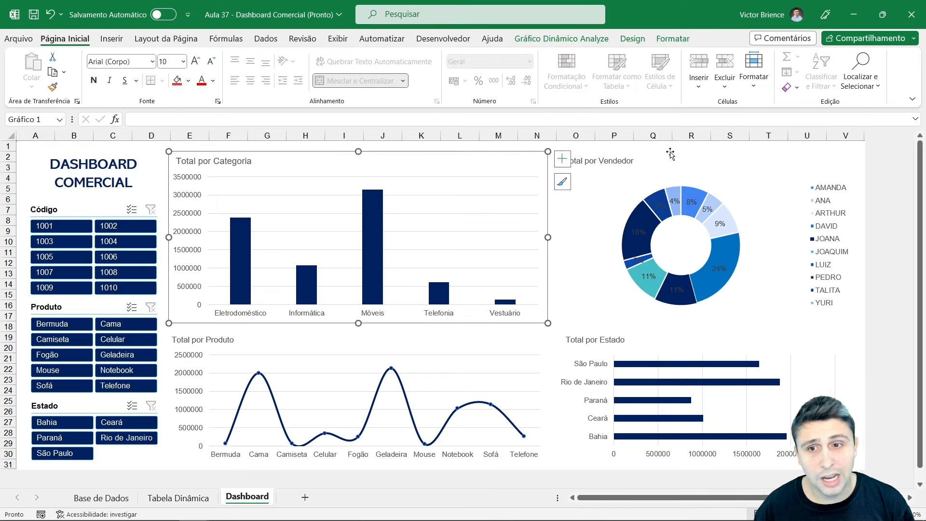
{"action": "left_click", "coordinate": [670, 154]}
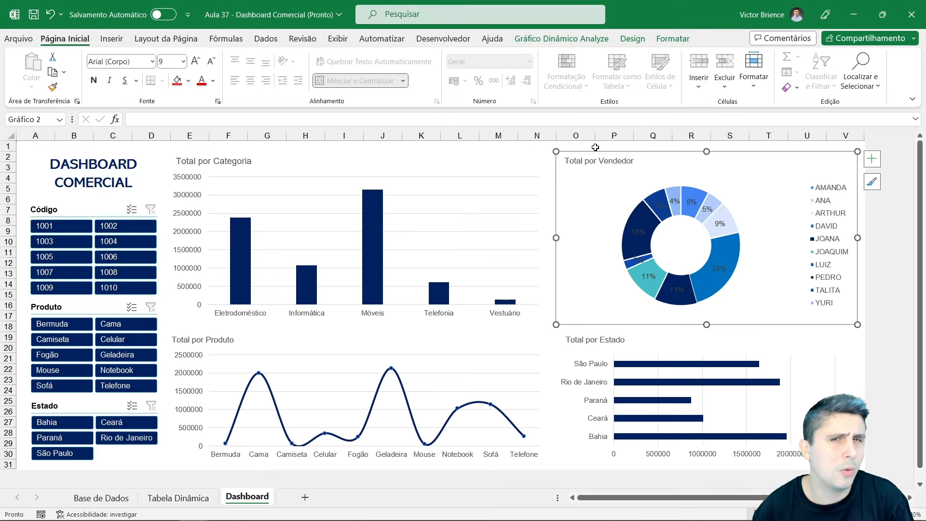
{"action": "left_click", "coordinate": [43, 149]}
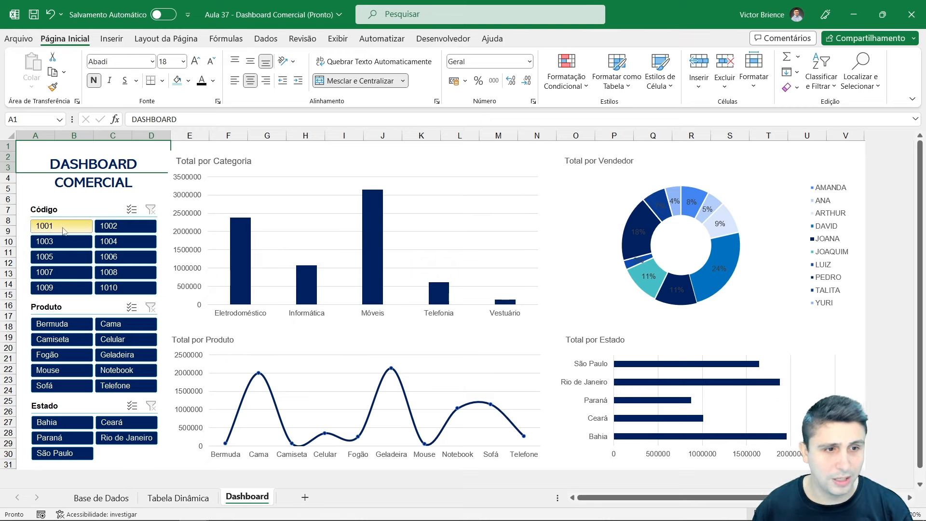
{"action": "left_click_drag", "start_coordinate": [62, 226], "coordinate": [119, 259]}
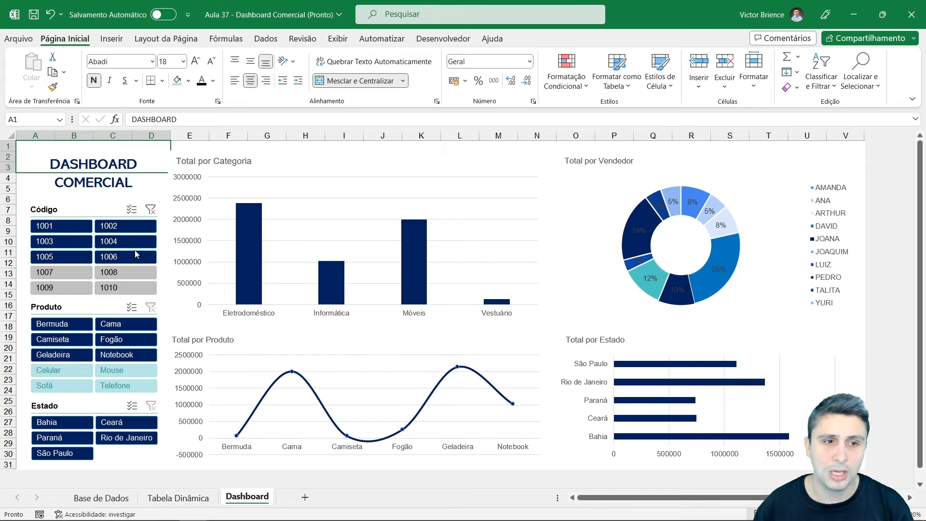
{"action": "left_click", "coordinate": [151, 211]}
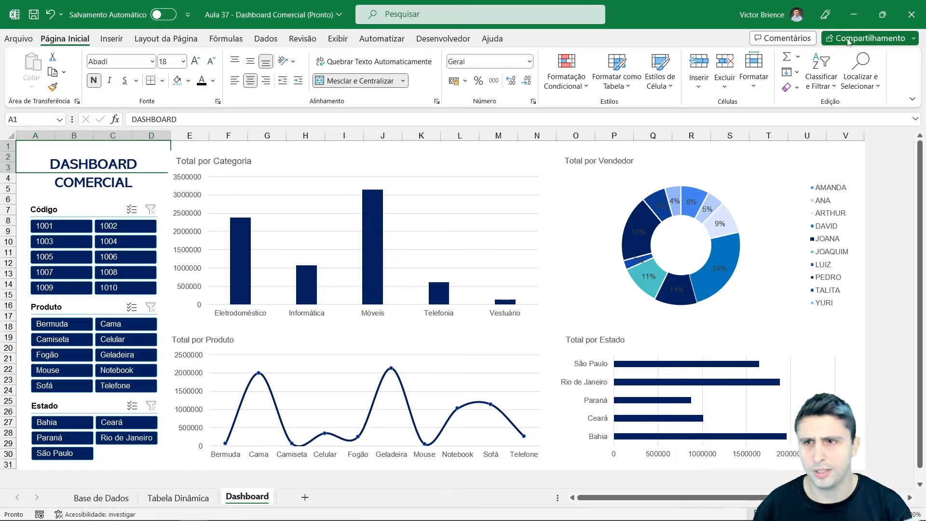
Switch to the Aula 38 - Dashboard RH.Funcionários workbook and test its Gênero slicer with Homem and Mulher, clearing the filter
{"action": "left_click", "coordinate": [852, 18]}
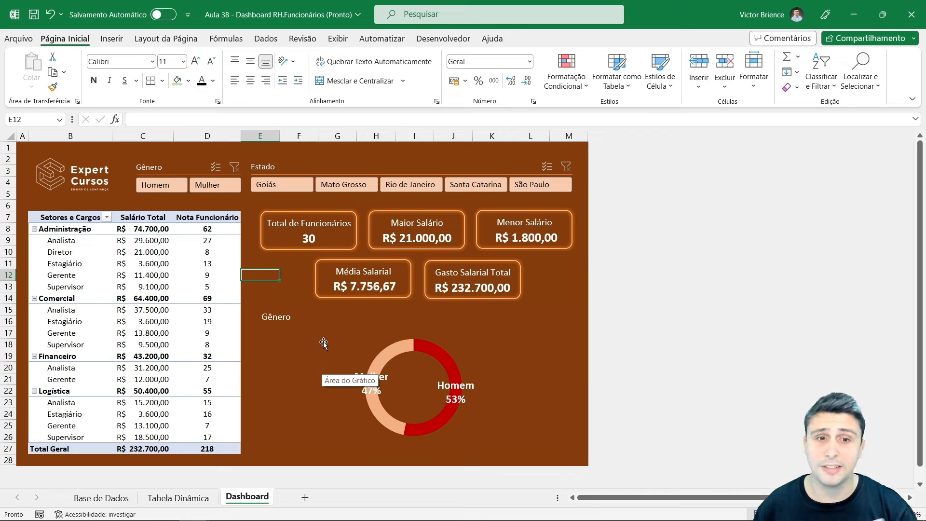
{"action": "left_click", "coordinate": [151, 190]}
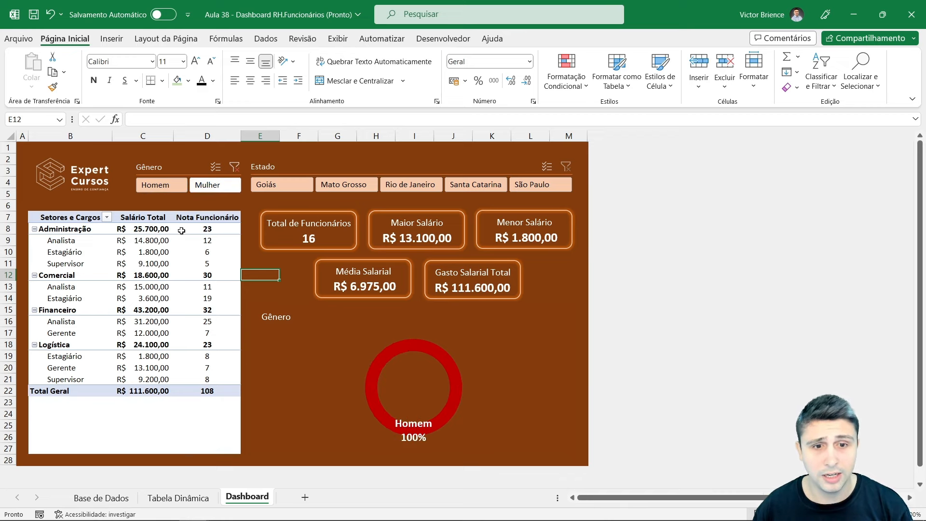
{"action": "left_click", "coordinate": [218, 191]}
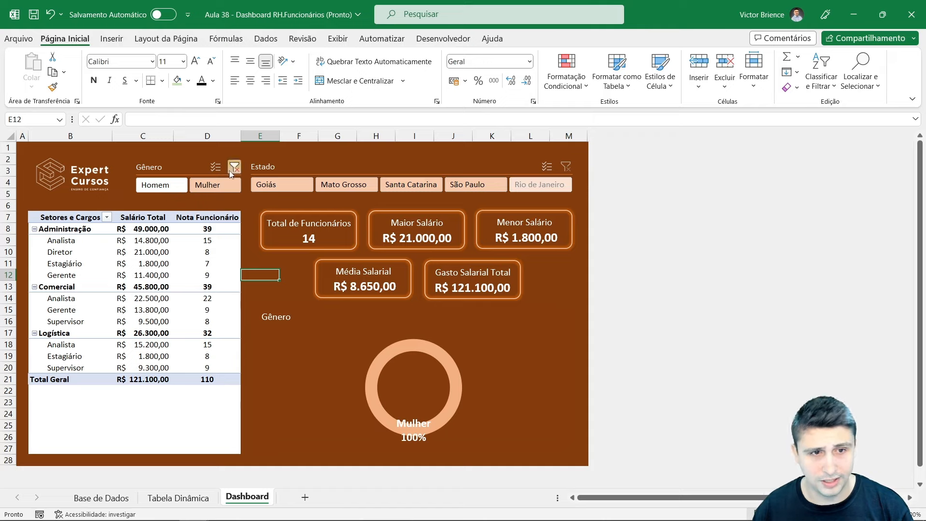
{"action": "left_click", "coordinate": [235, 168]}
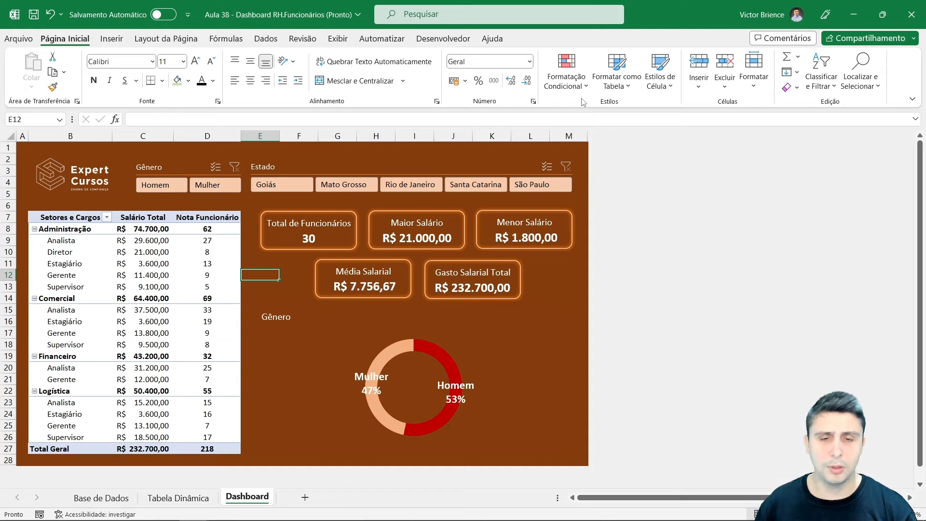
Switch to the Aula 39 - Dashboard para Análise de Produtos workbook to view its dashboard
{"action": "left_click", "coordinate": [853, 14]}
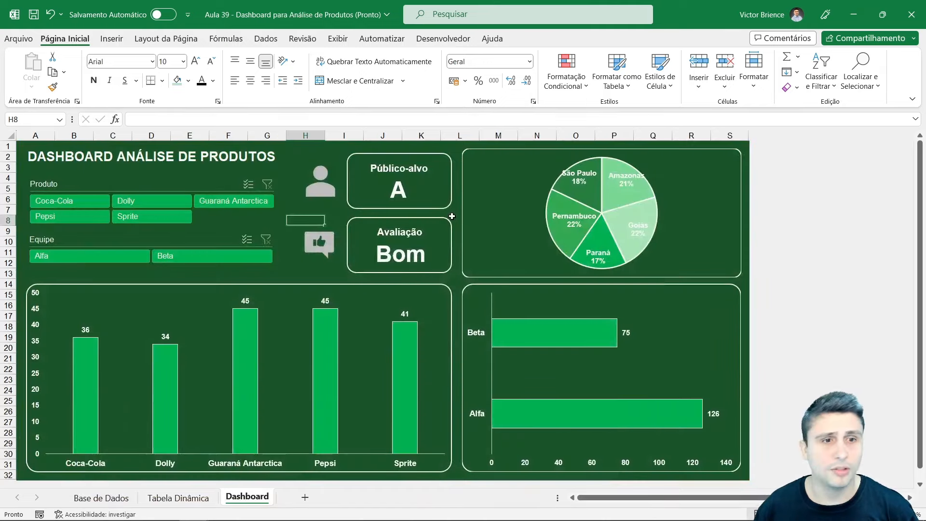